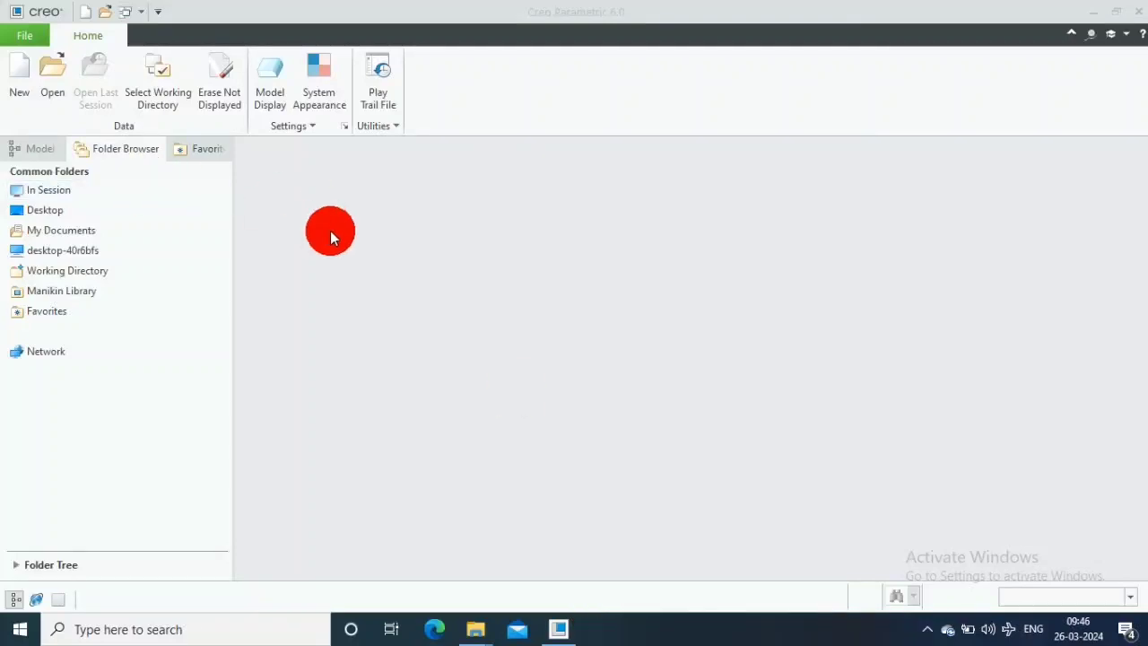
Create the new solid part TANK and pick the TOP plane to sketch on.
left_click(18, 81)
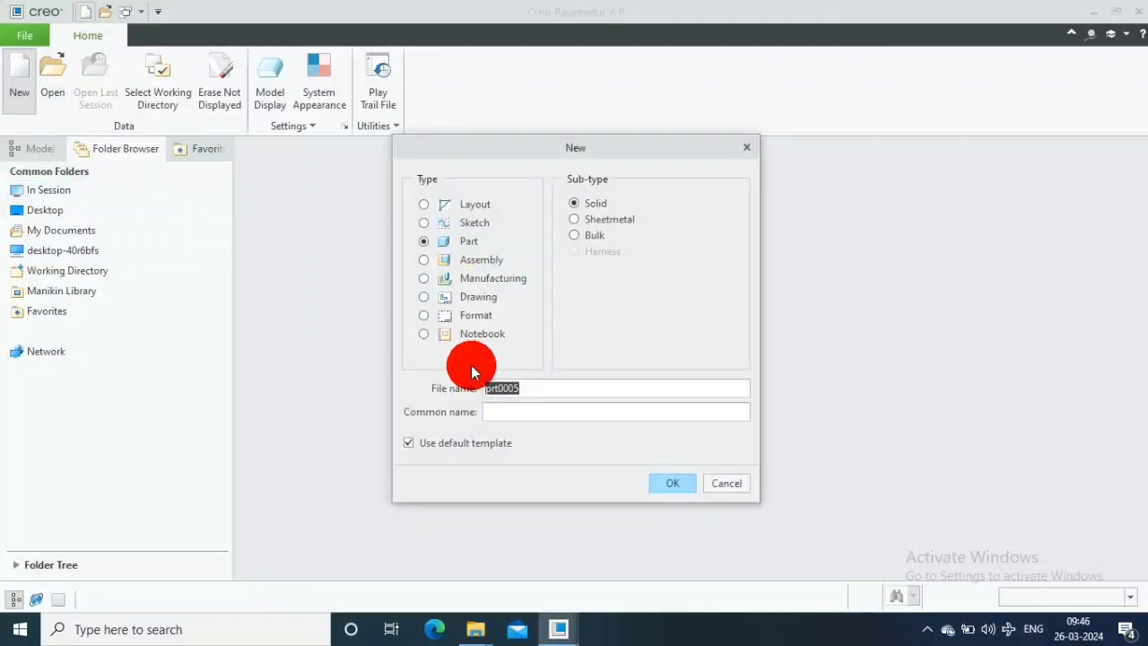
type("Tank")
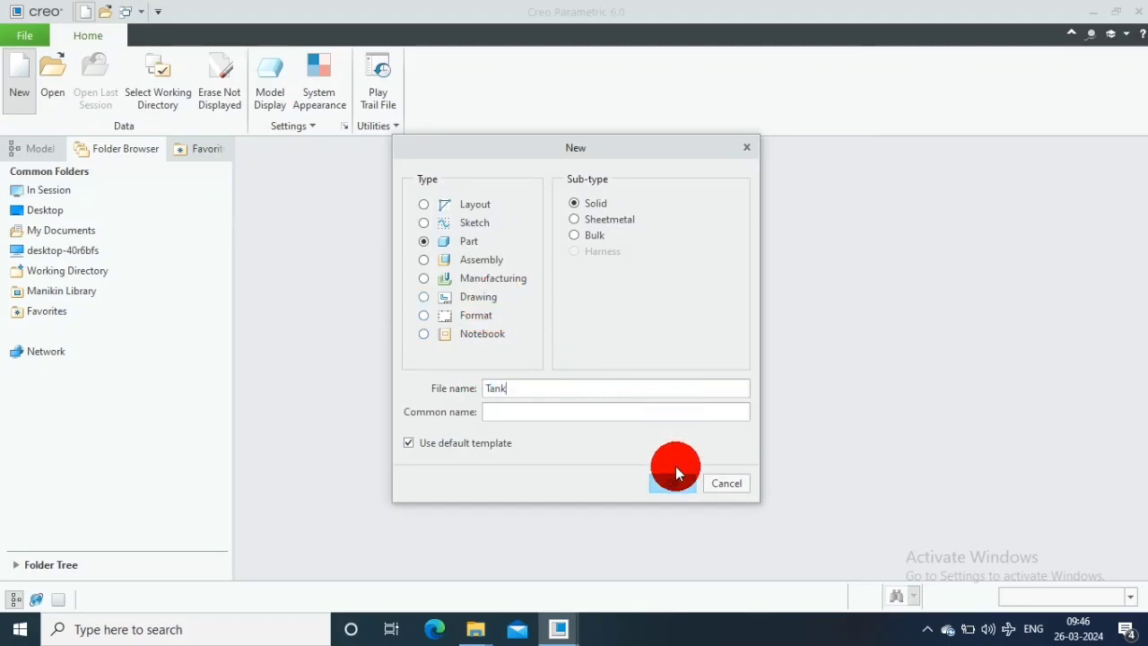
left_click(675, 474)
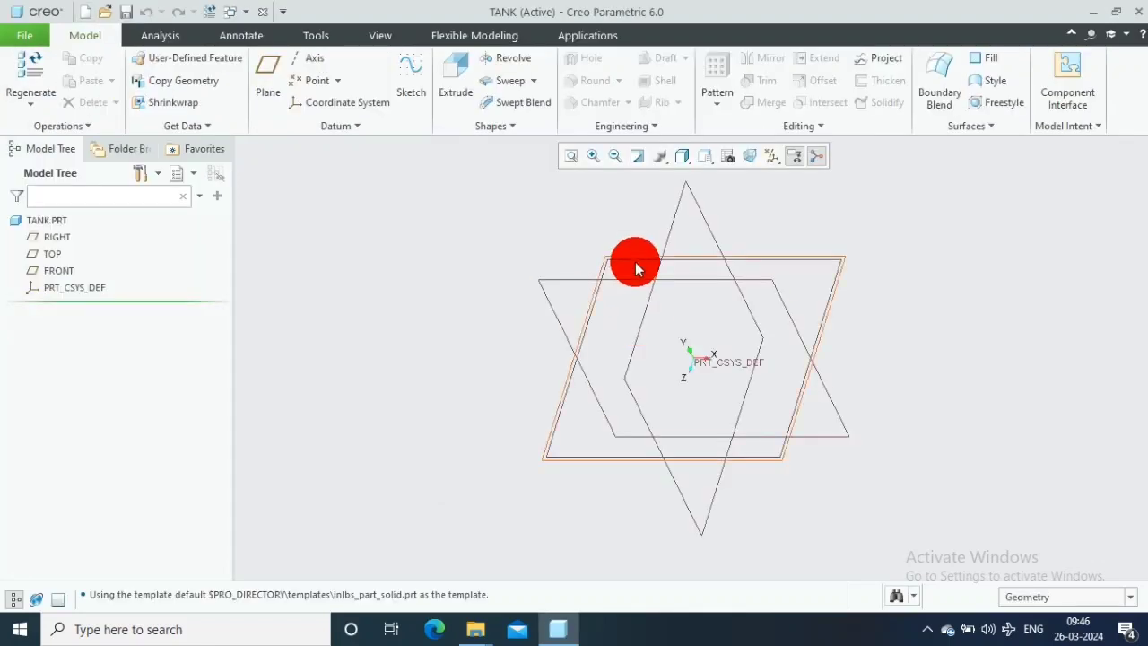
left_click(635, 262)
Start Sketch 1 on the TOP plane, viewed flat.
left_click(411, 77)
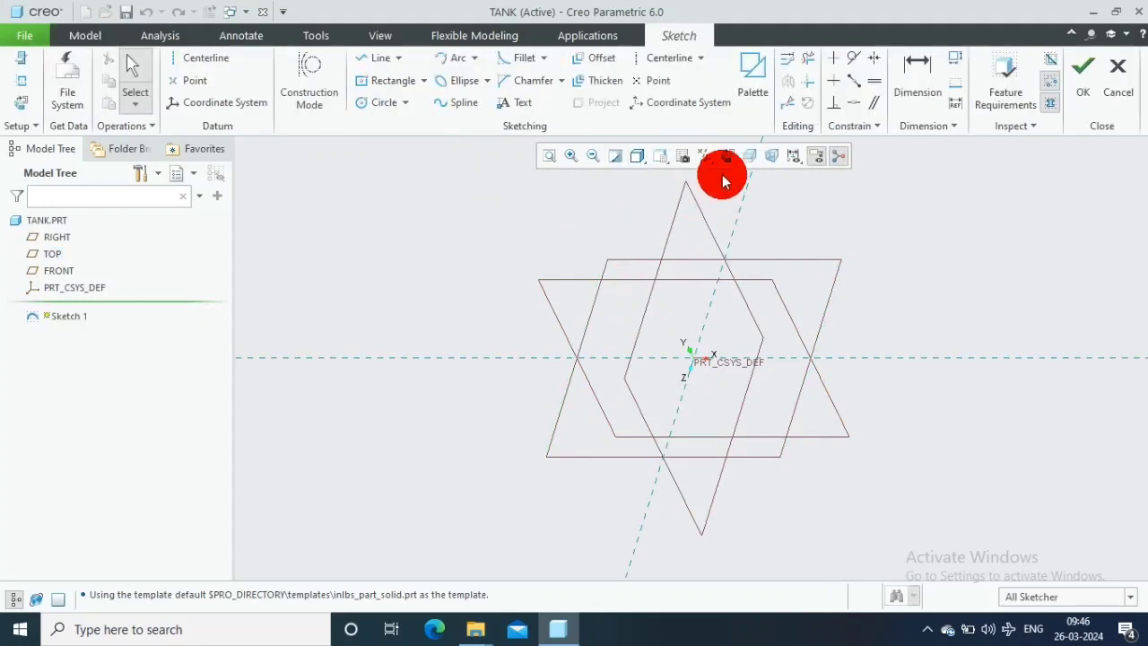
left_click(727, 157)
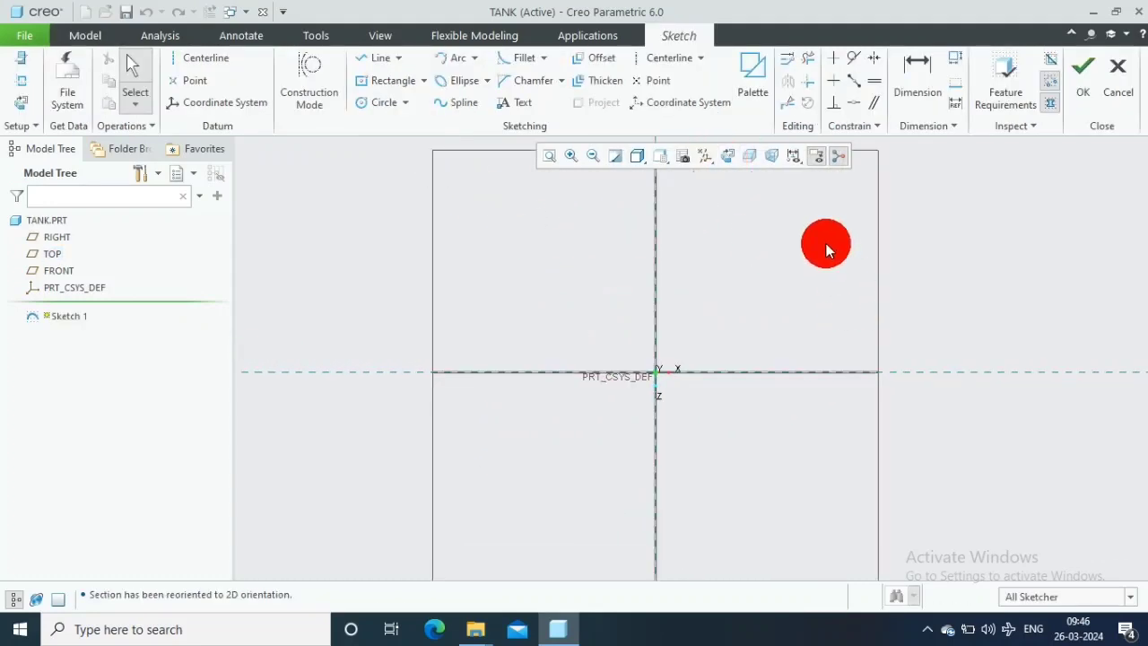
left_click(374, 59)
scroll(721, 269, "down", 2)
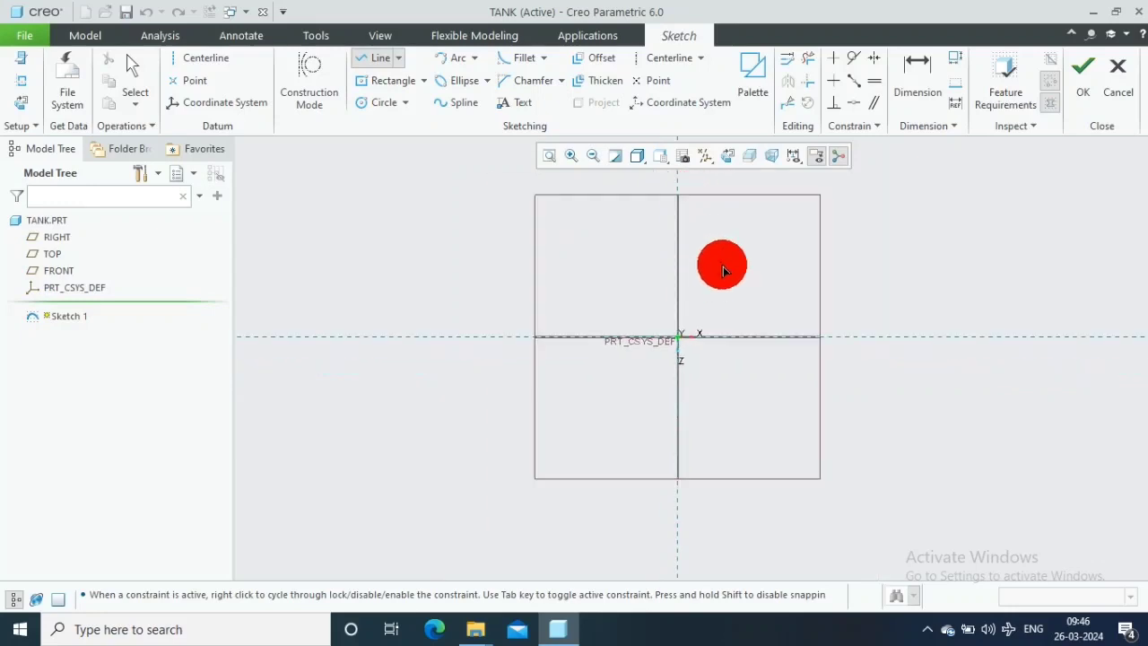
scroll(769, 199, "up", 3)
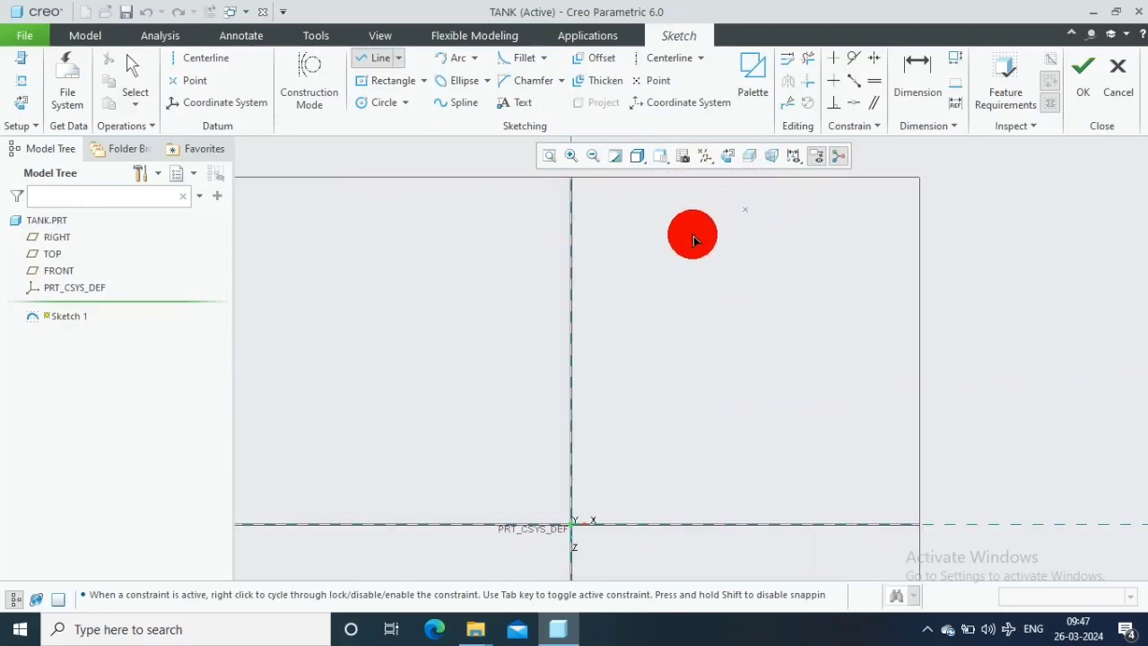
Draw the closed line profile from the axis: flat top, step, sloped shoulder, side and base.
left_click(571, 195)
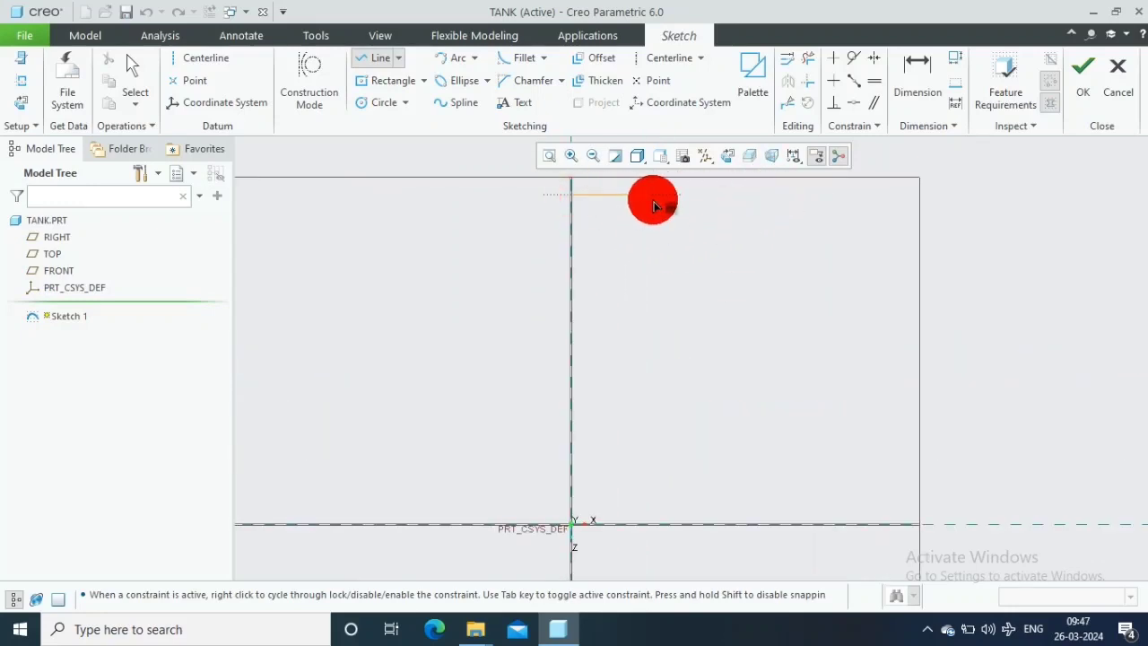
left_click(654, 207)
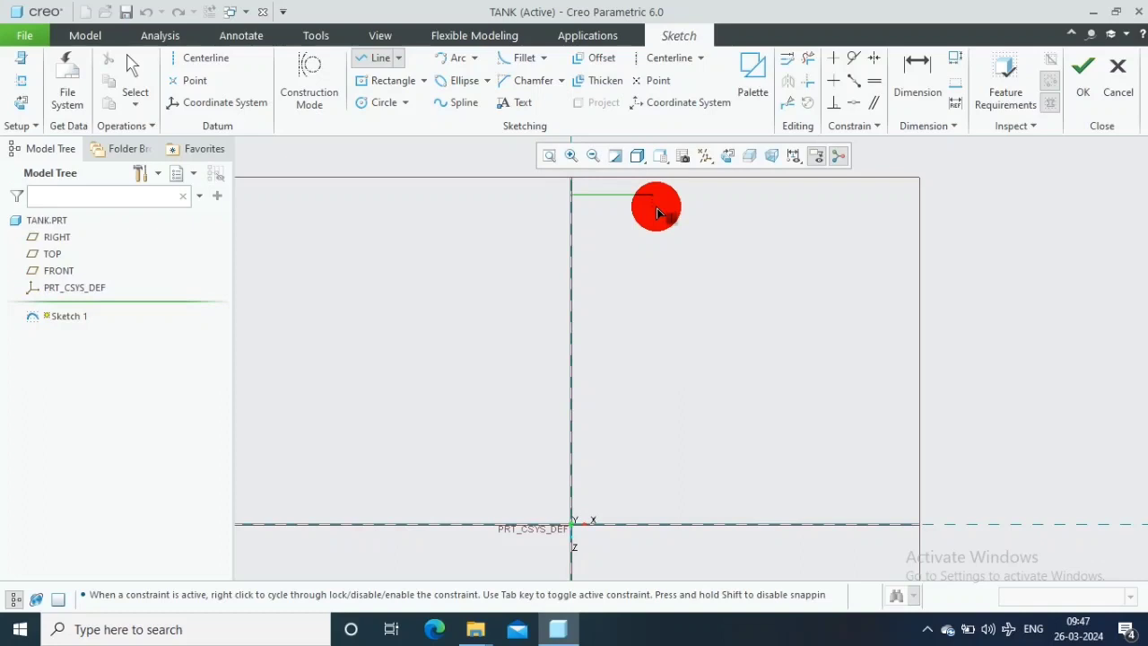
middle_click(659, 213)
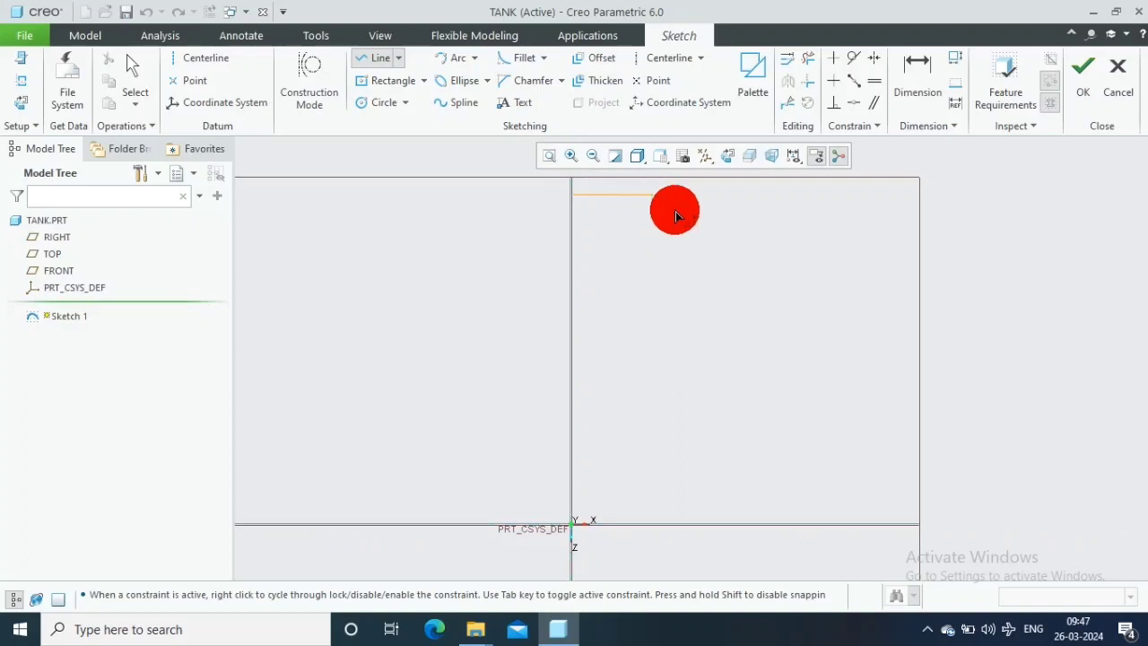
left_click(759, 236)
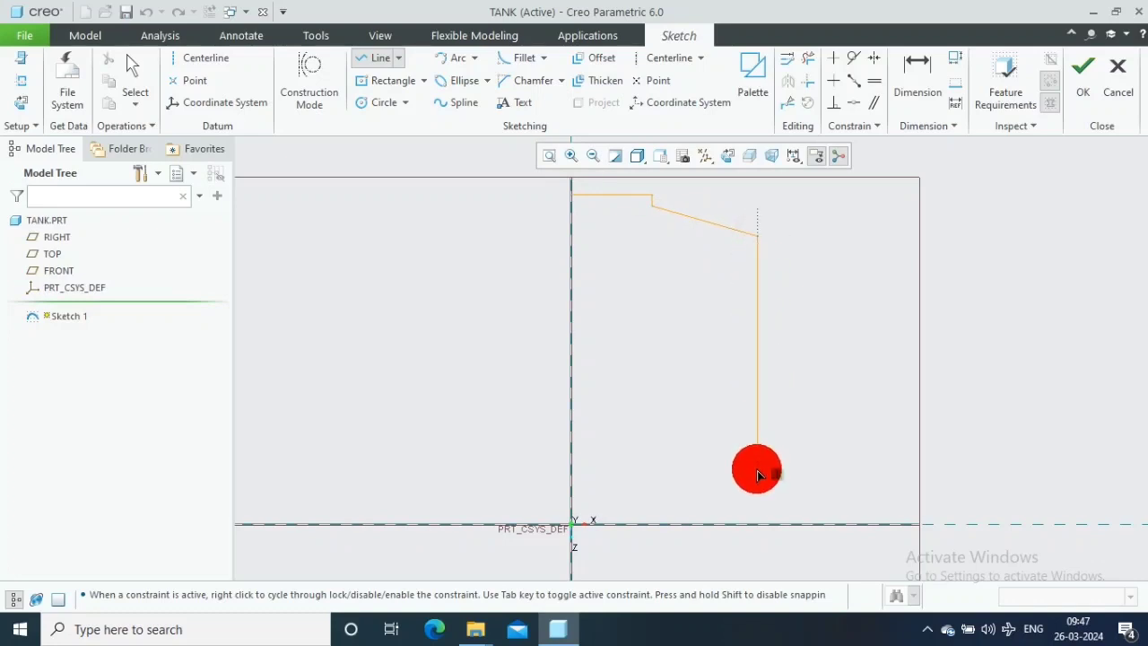
left_click(759, 524)
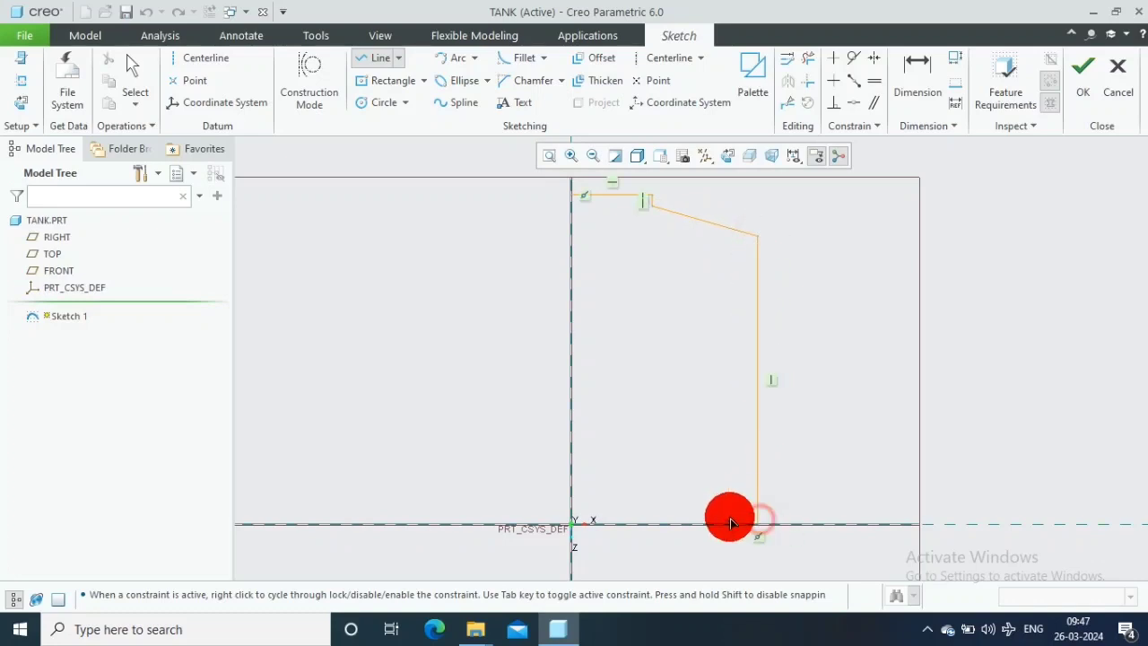
left_click(572, 524)
left_click(573, 196)
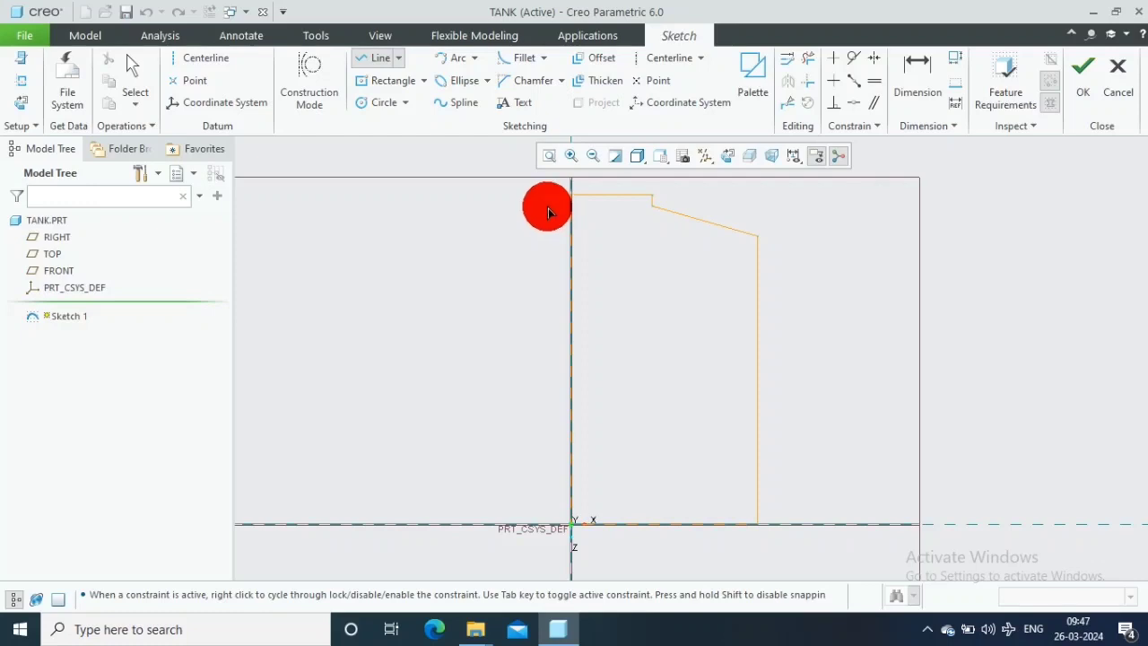
Dimension the profile's left edge height to 300 and its overall width to 200.
left_click(910, 79)
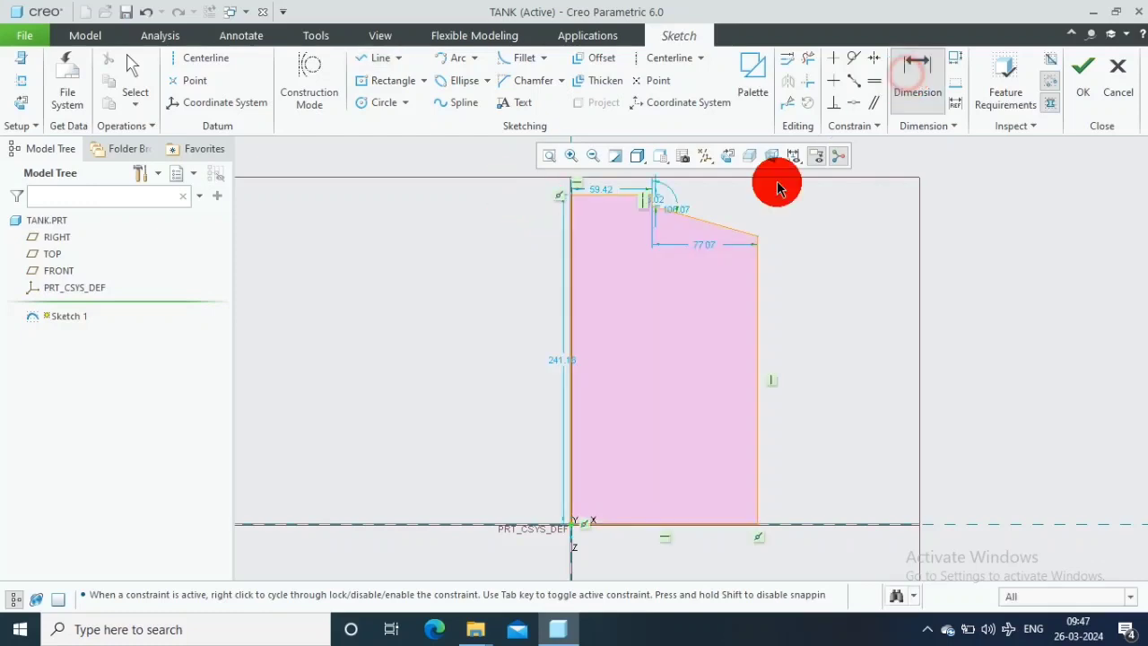
middle_click(558, 358)
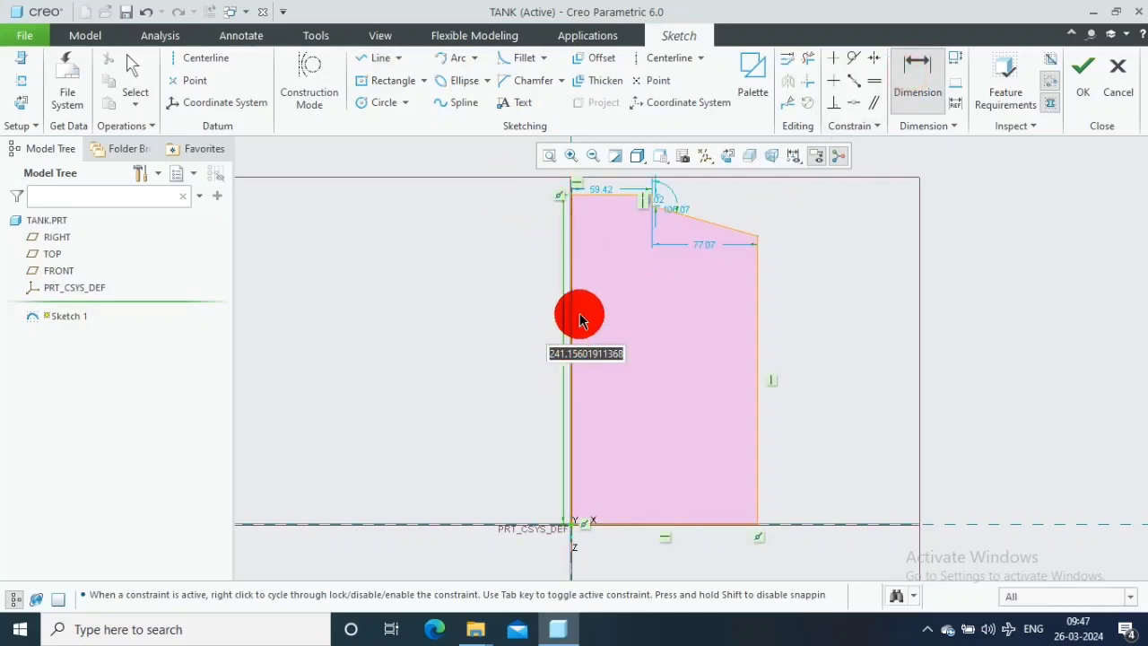
type("300")
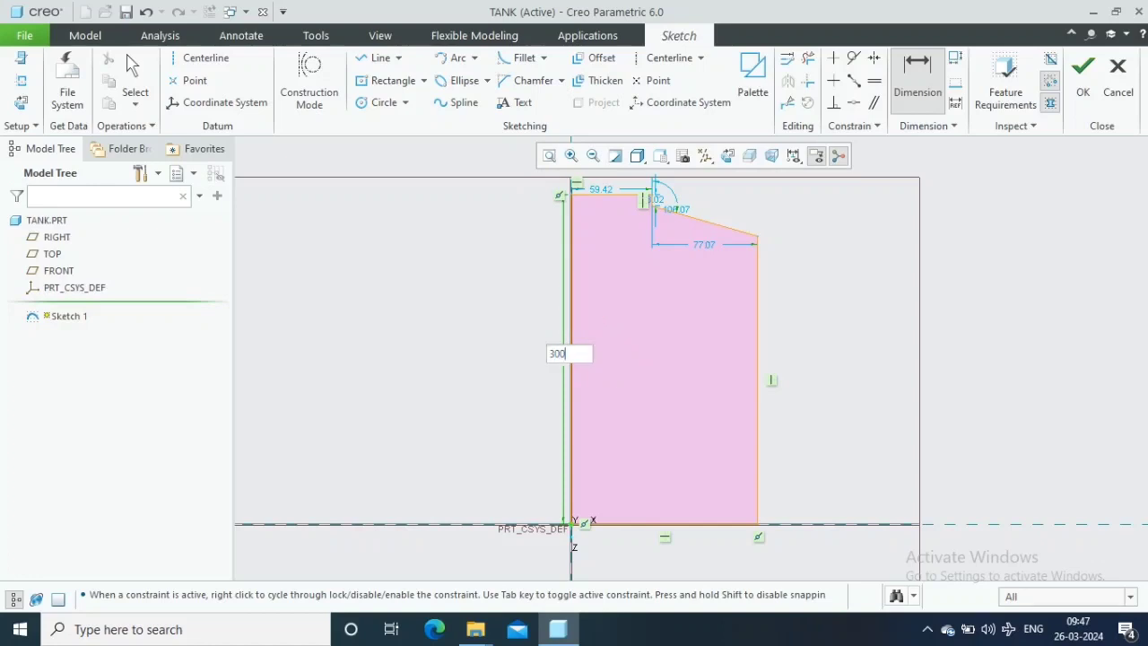
key("Return")
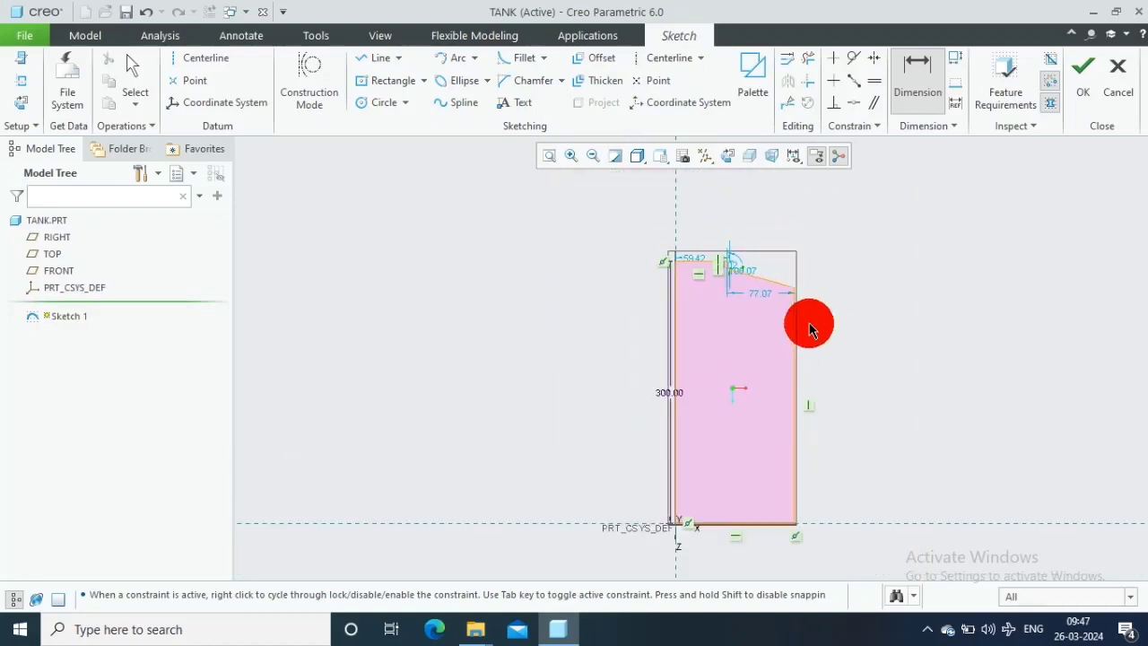
scroll(714, 495, "down", 1)
scroll(763, 274, "down", 1)
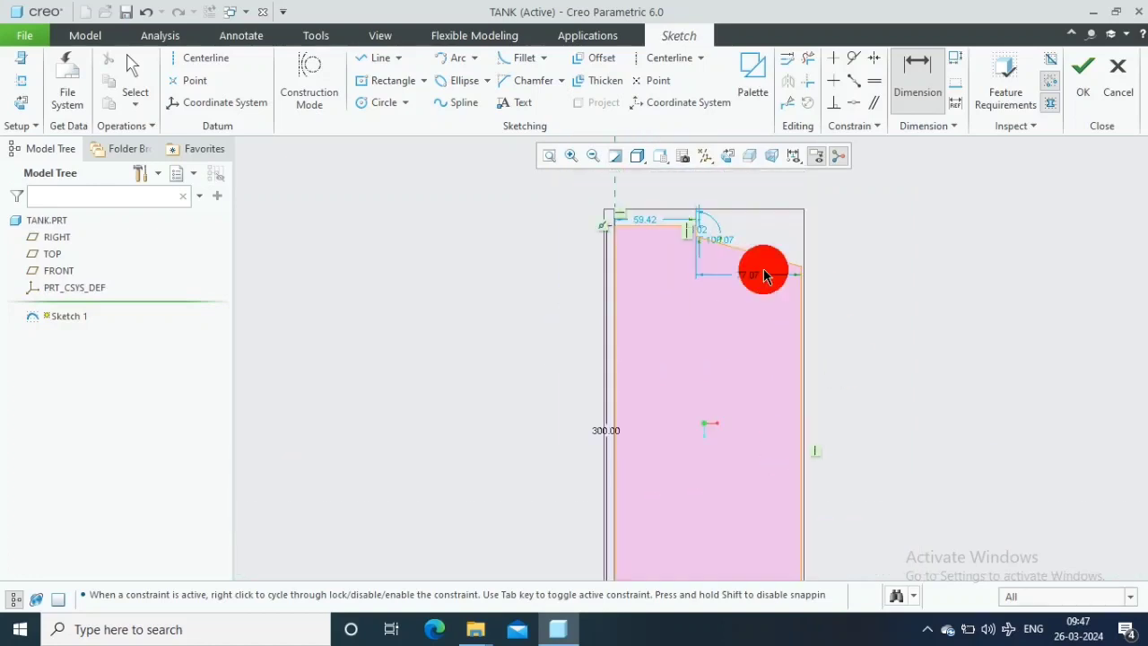
left_click(614, 377)
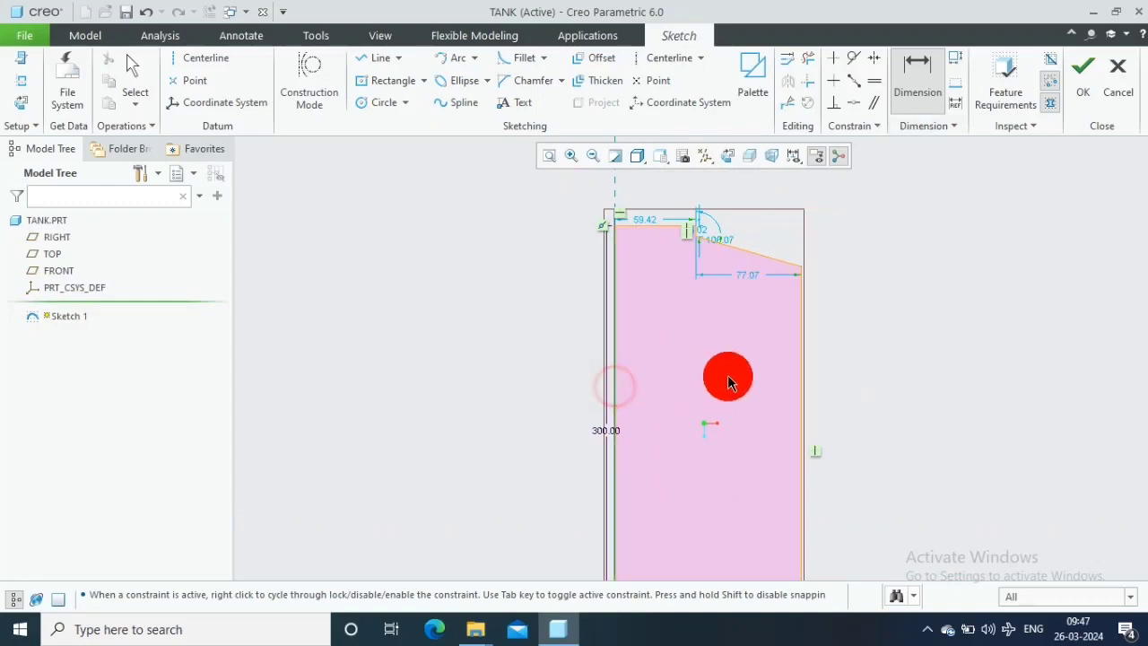
left_click(801, 366)
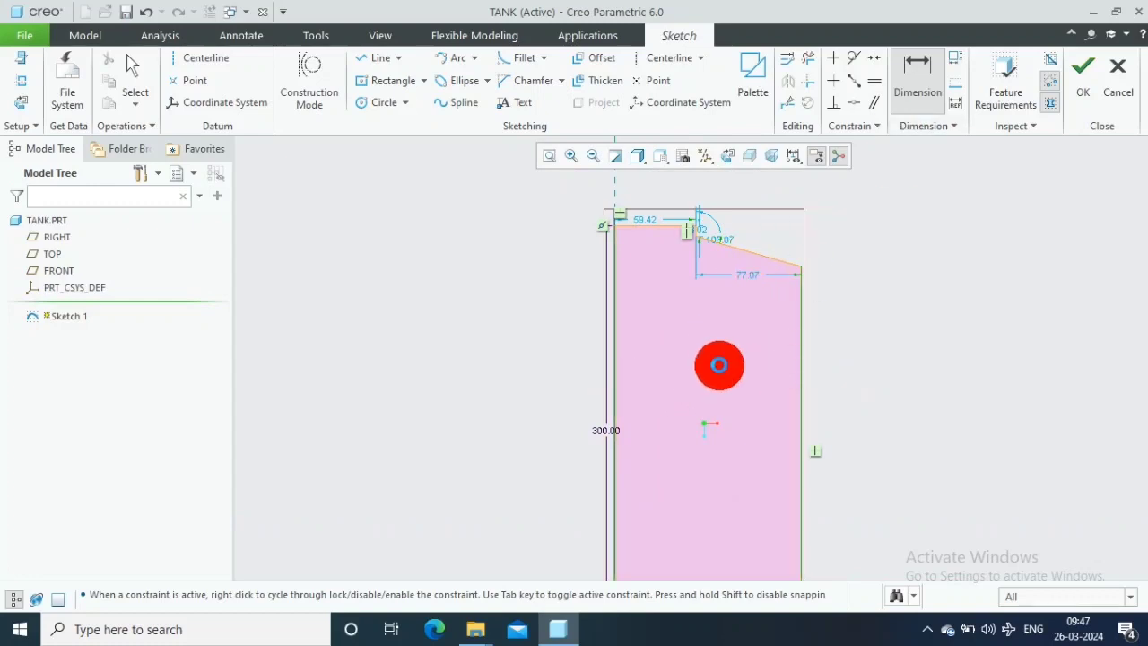
middle_click(719, 365)
type("150")
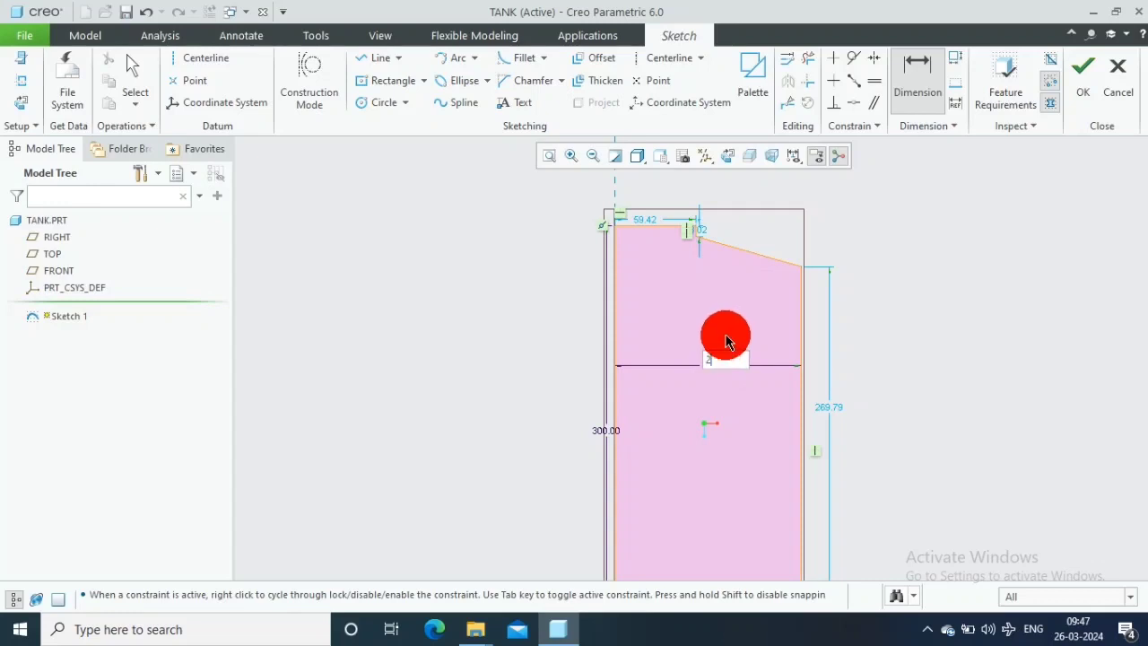
type("00")
key("Return")
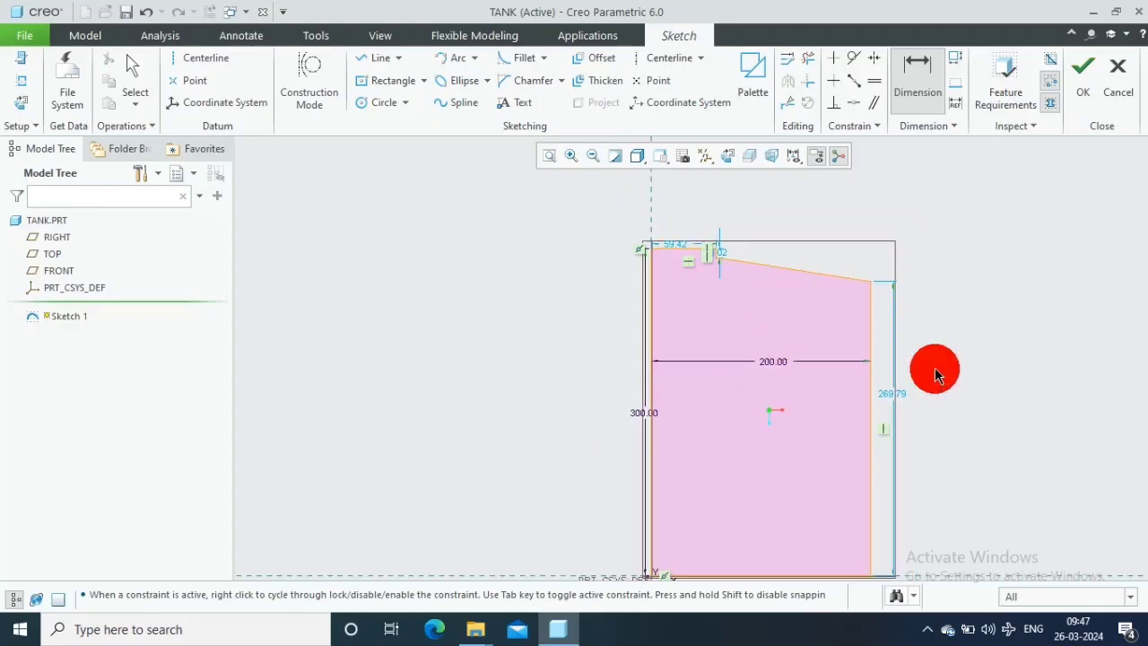
Change the flat top length to 65 and the small step height to 8.
double_click(672, 248)
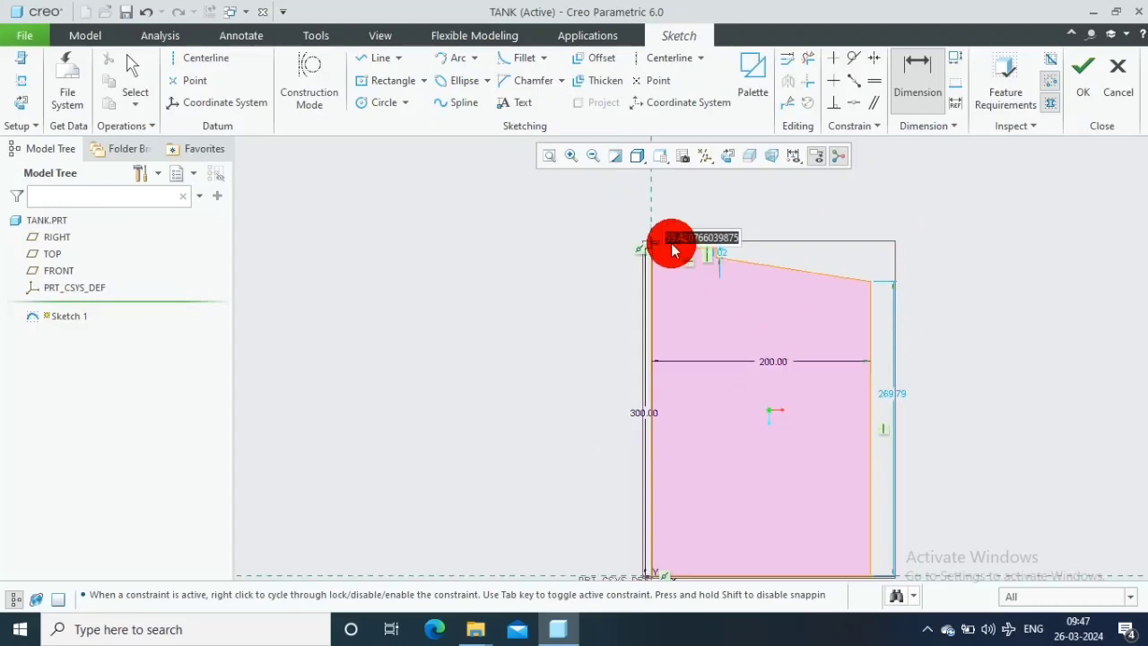
type("65")
key("Return")
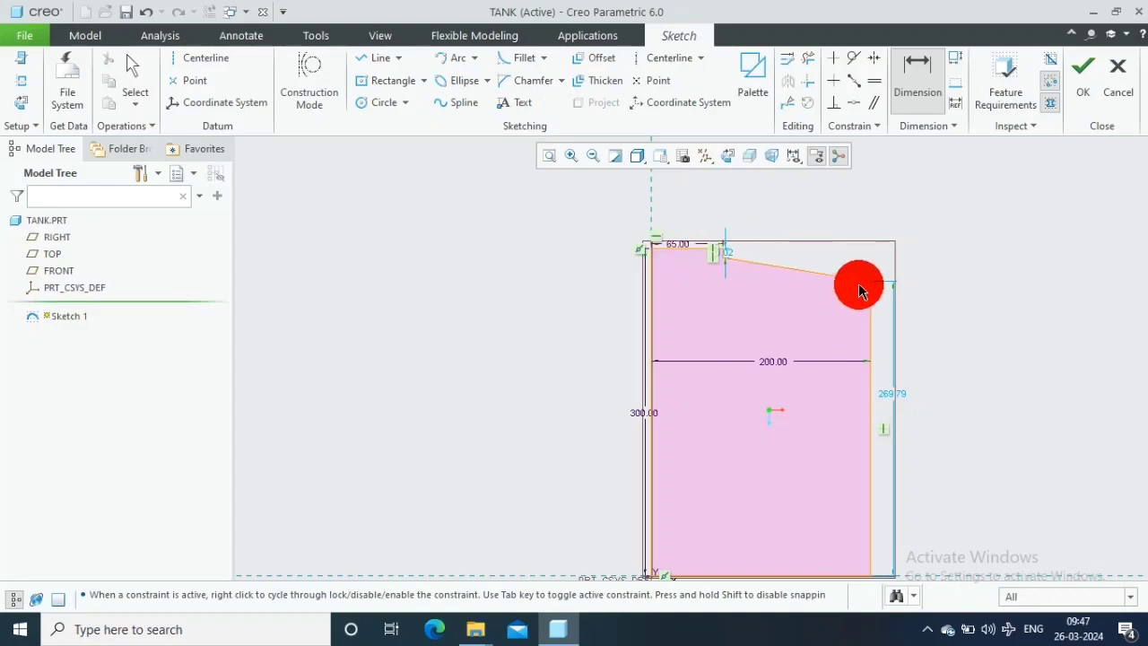
middle_click(933, 279)
scroll(889, 288, "up", 2)
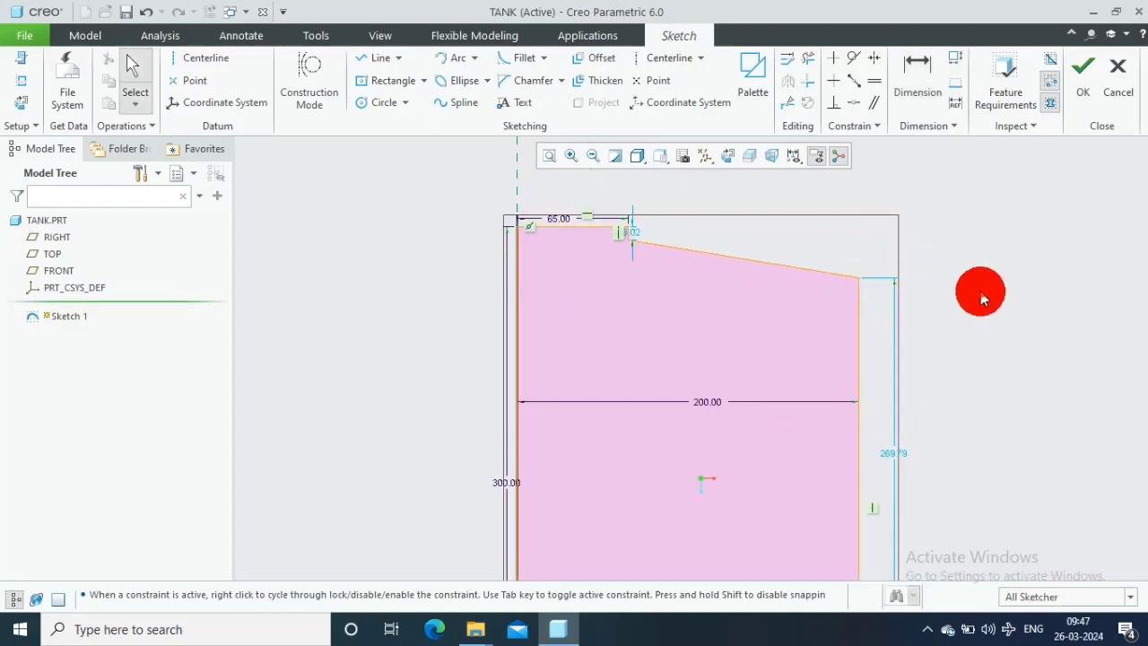
double_click(642, 239)
type("8")
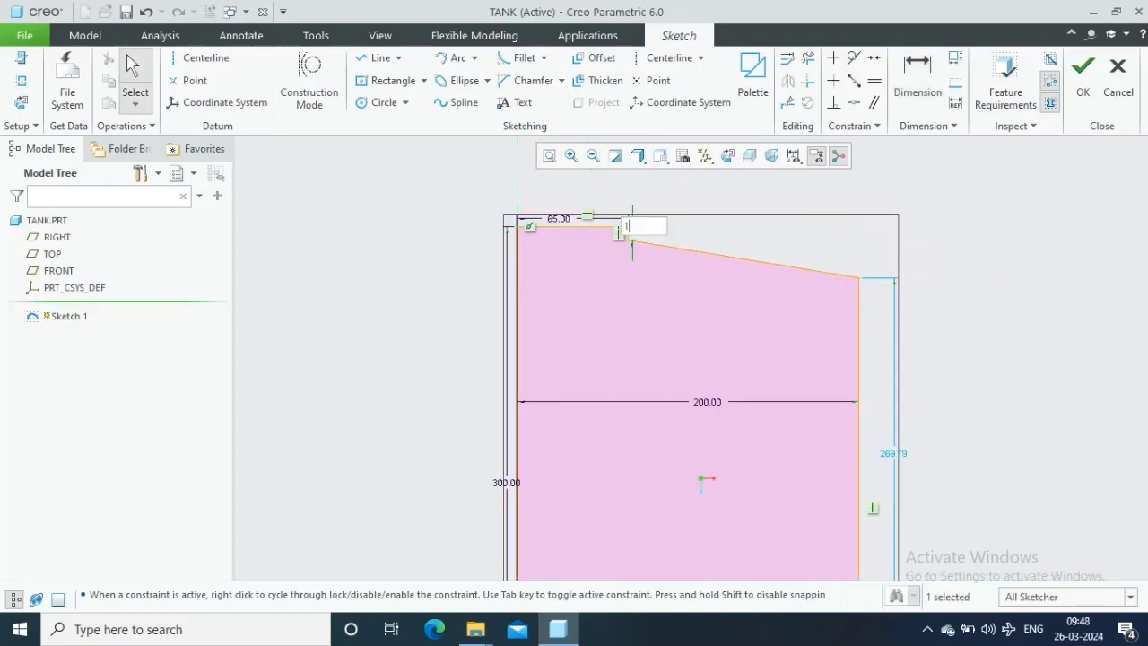
key("Return")
scroll(949, 313, "down", 2)
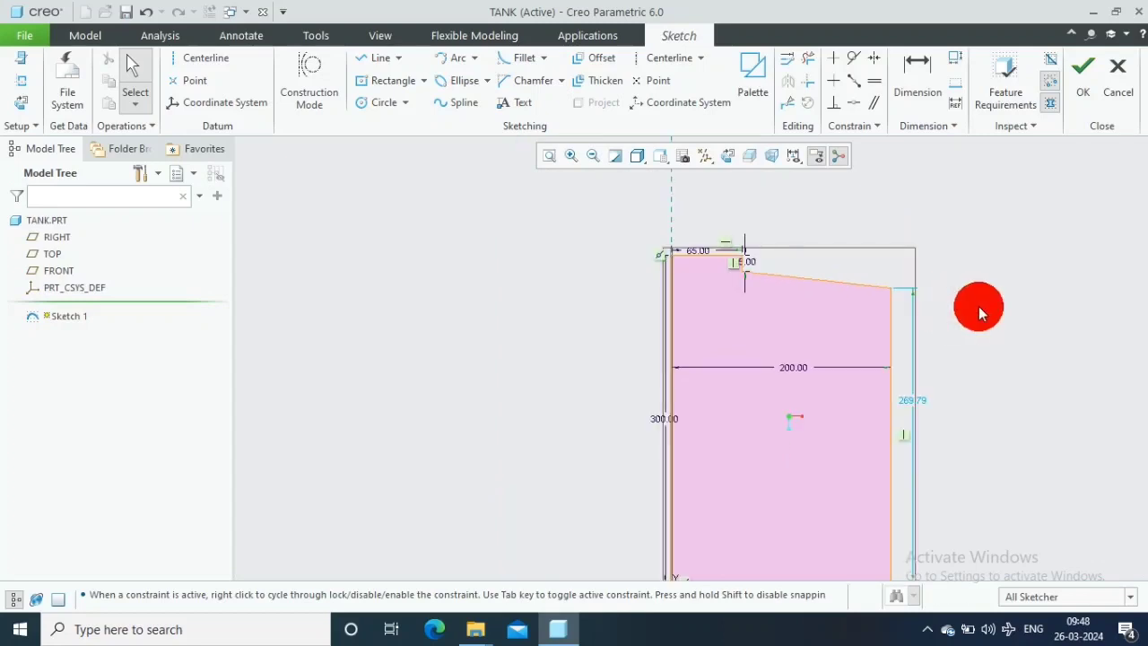
middle_click_drag(971, 285, 853, 199, "shift")
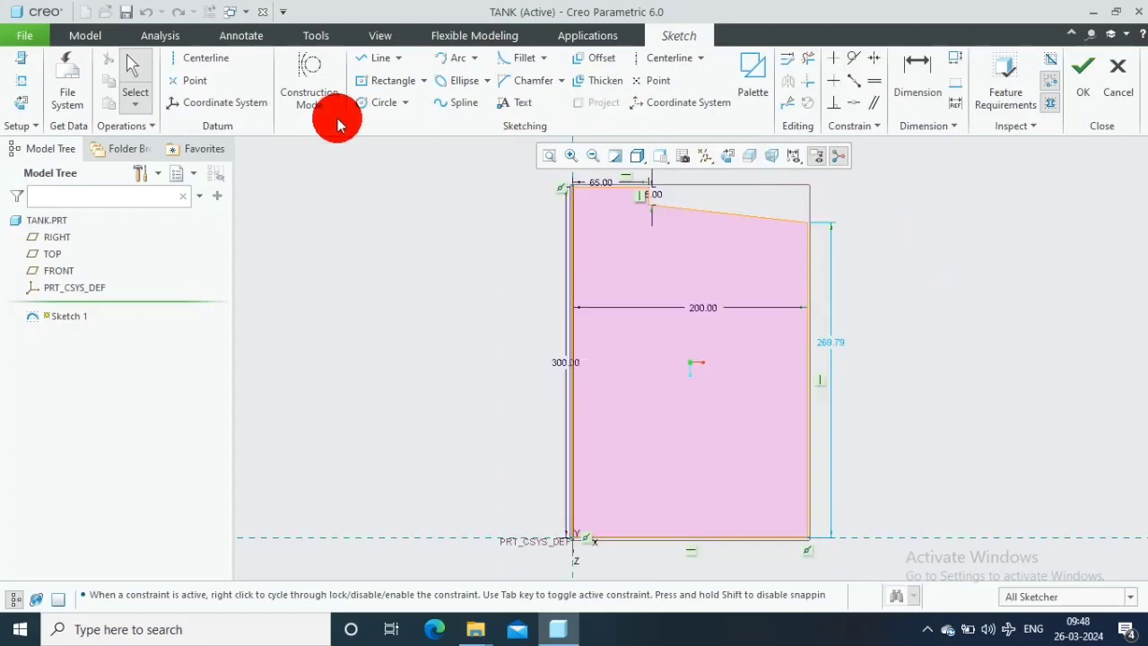
Abandon an unfinished centerline and finish Sketch 1.
left_click(179, 67)
left_click(573, 448)
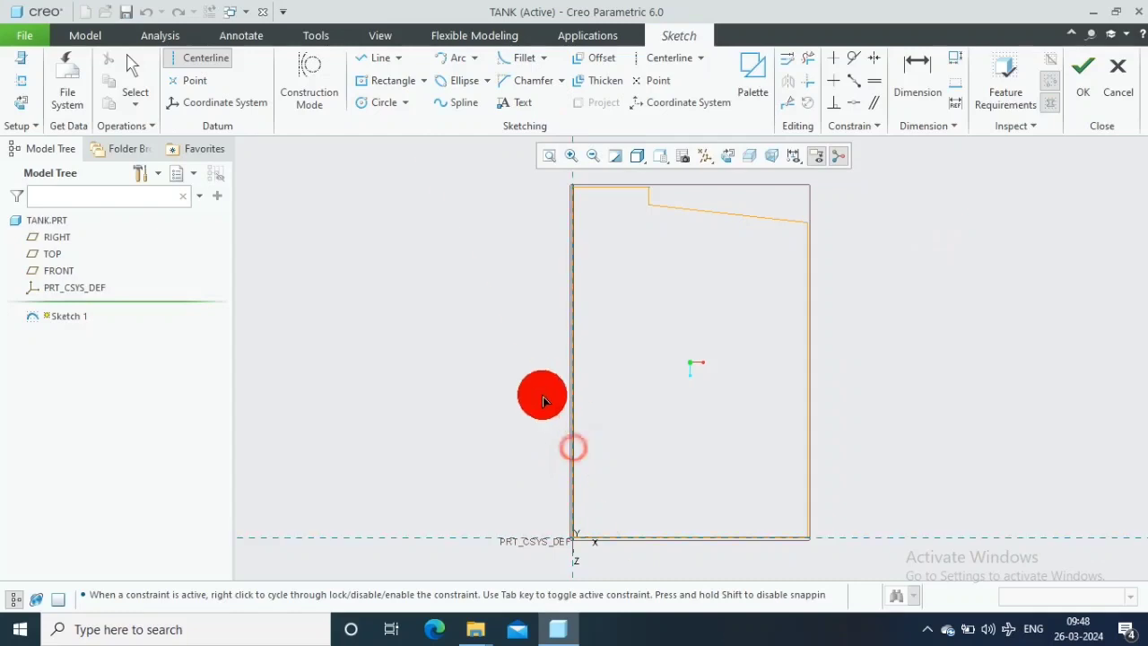
middle_click(599, 349)
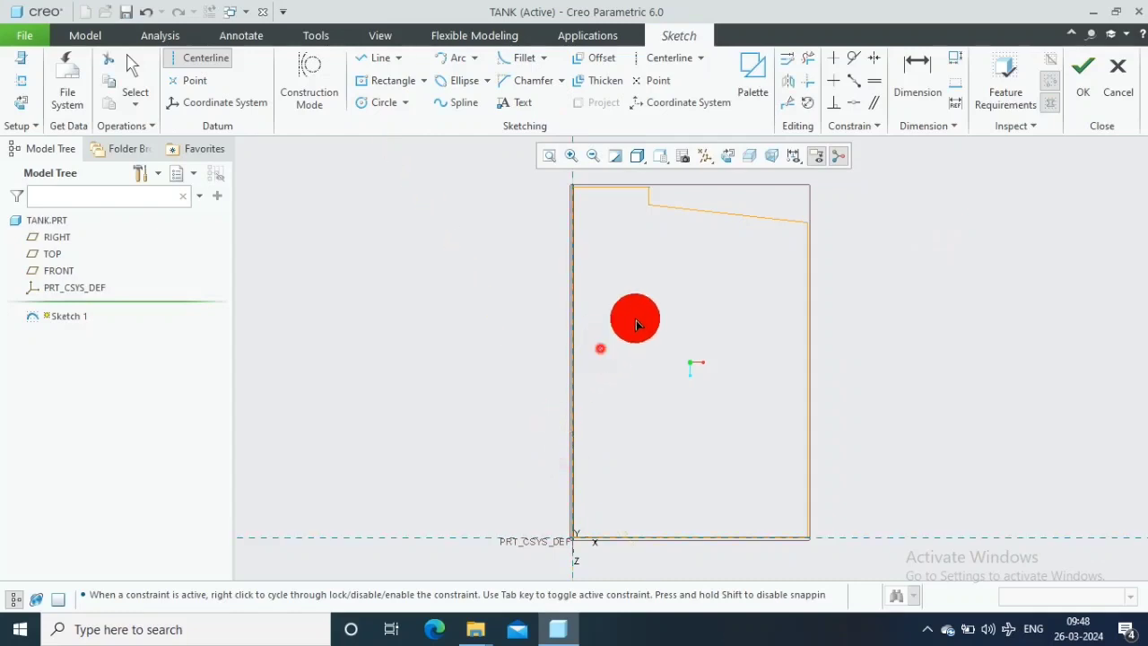
left_click(1084, 79)
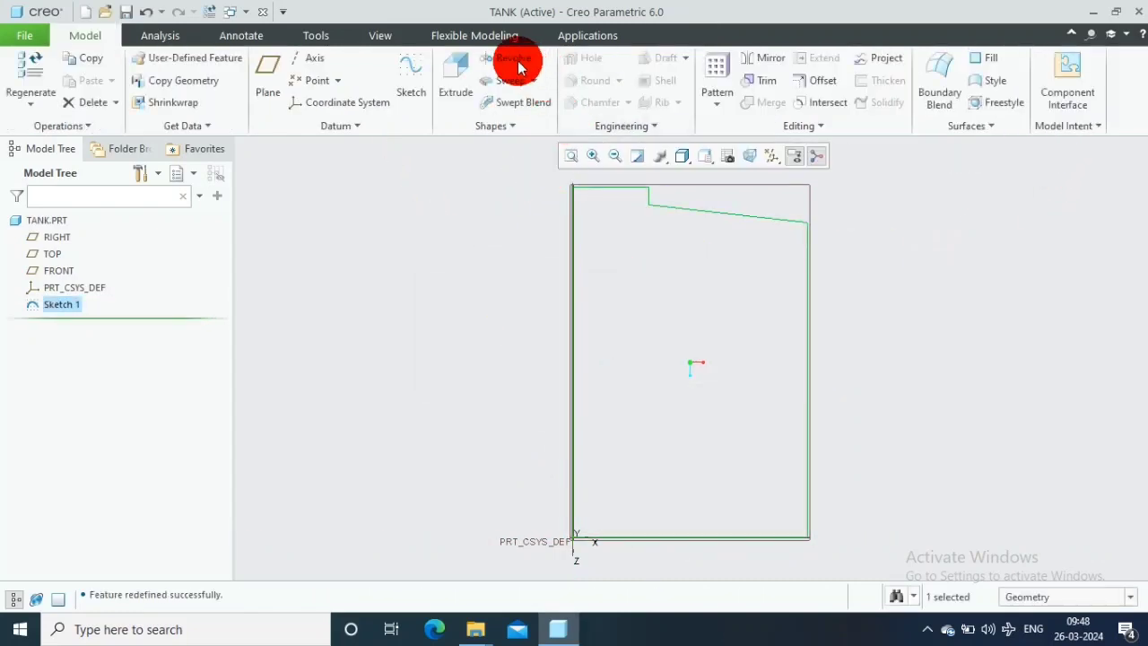
Revolve the profile 360° into a solid tank body, checking the preview in 3D.
left_click(508, 58)
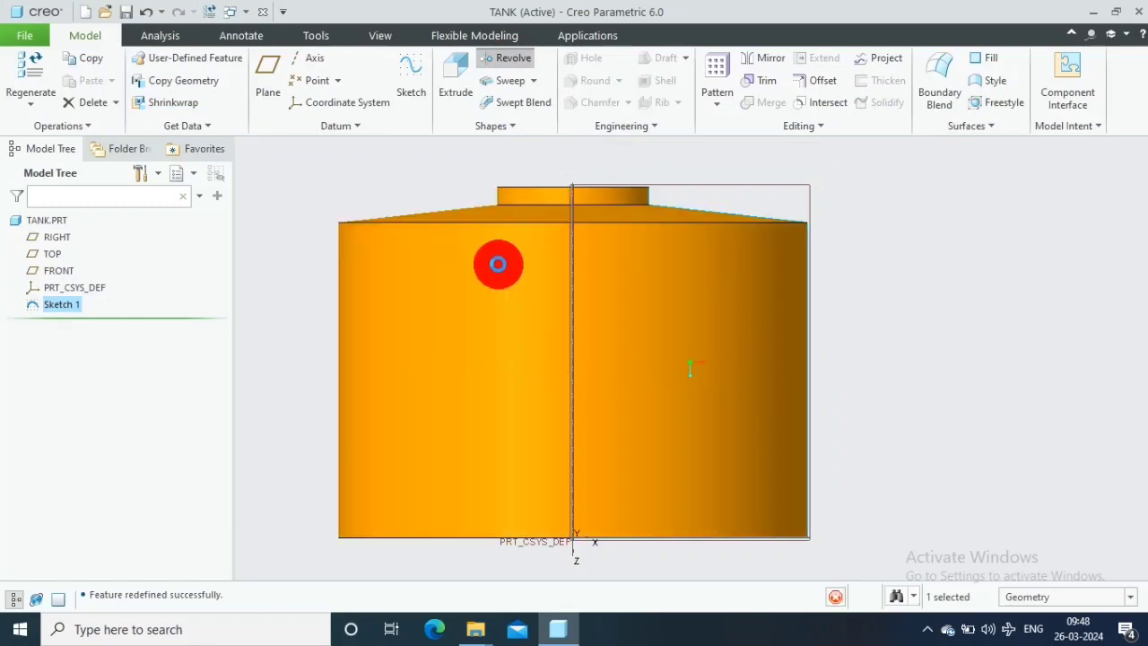
scroll(586, 284, "down", 2)
mouse_move(724, 264)
middle_mouse_down()
mouse_move(742, 282)
mouse_move(727, 277)
mouse_move(812, 251)
middle_mouse_up()
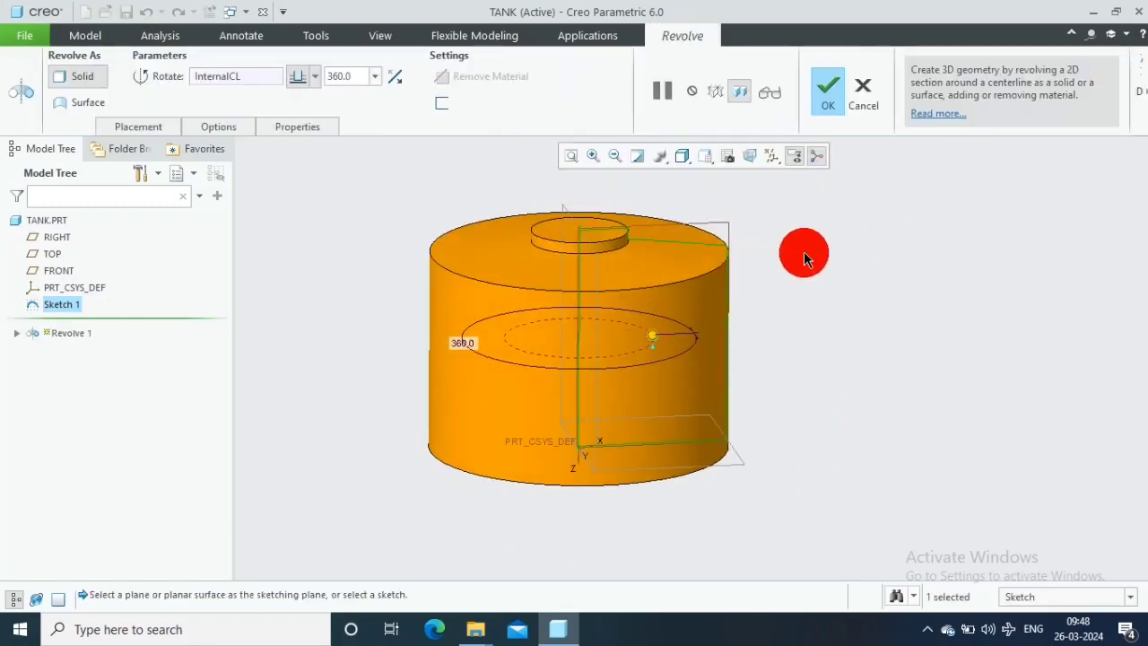
middle_click_drag(811, 291, 810, 251)
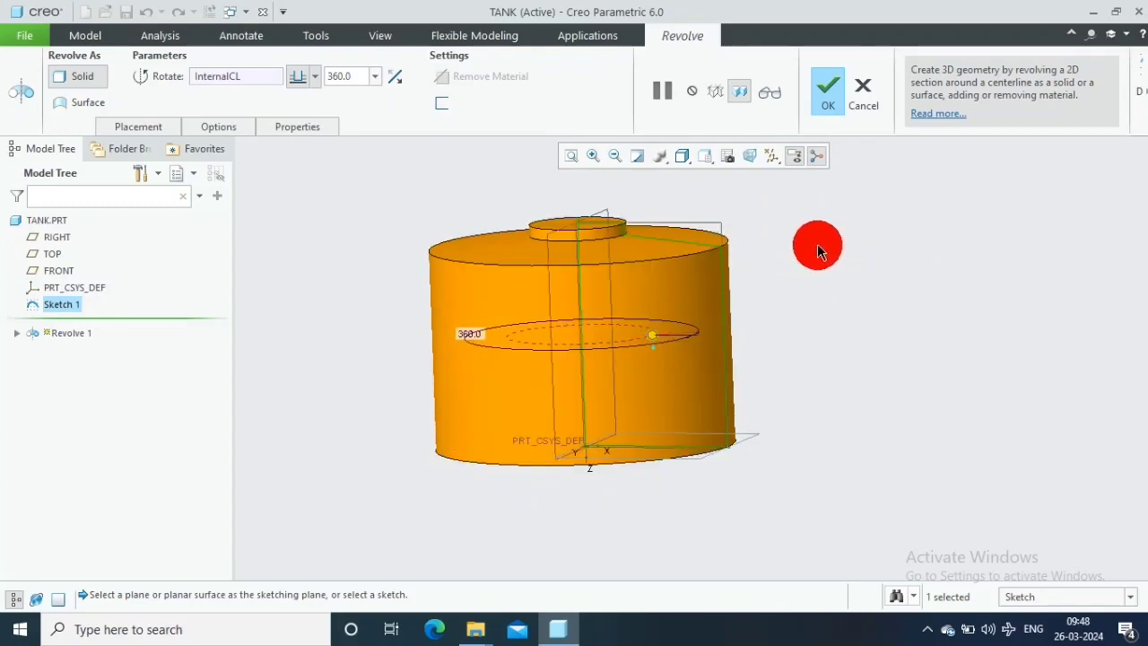
left_click(829, 90)
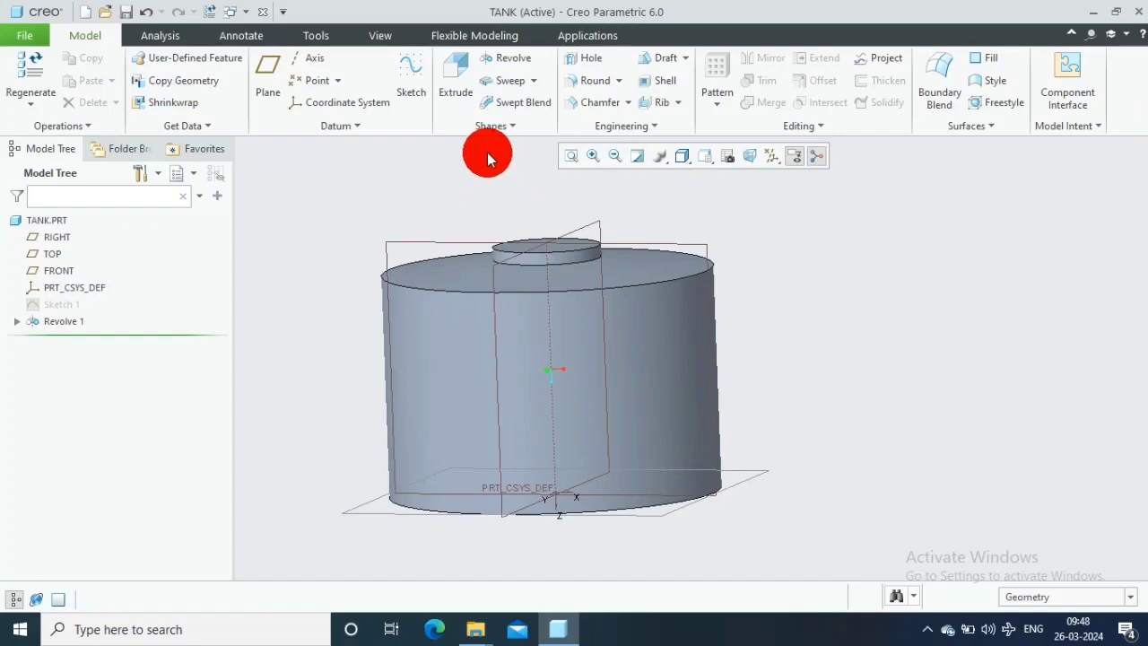
left_click(627, 103)
Apply a 45 D x D edge chamfer to the tank's top outer edge.
left_click(609, 120)
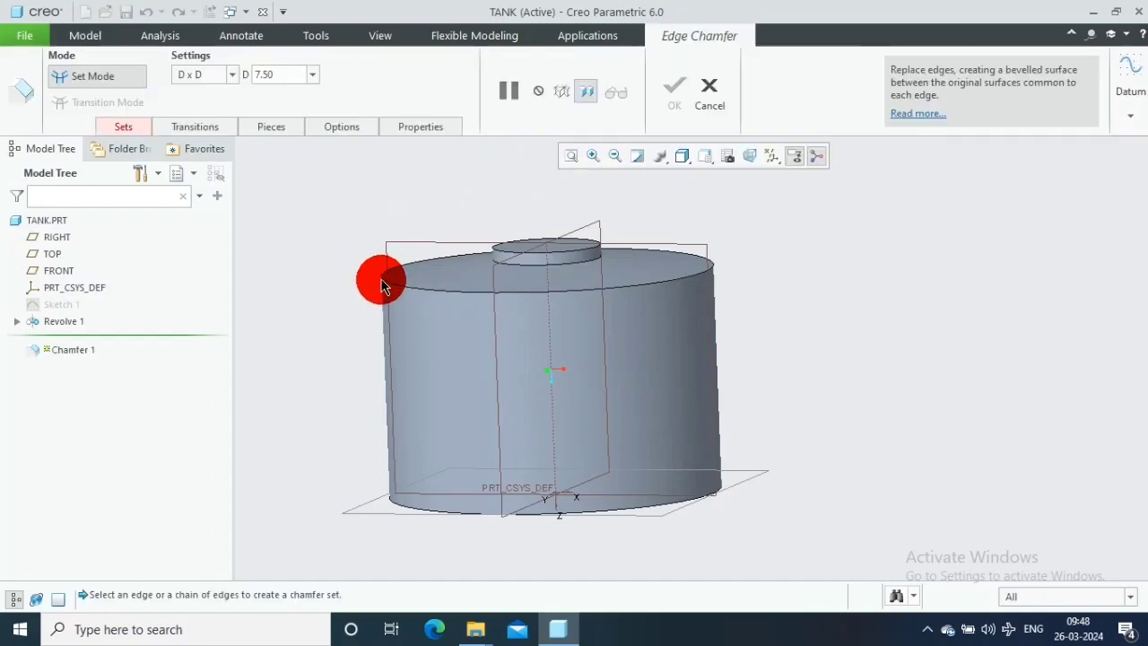
left_click(372, 268)
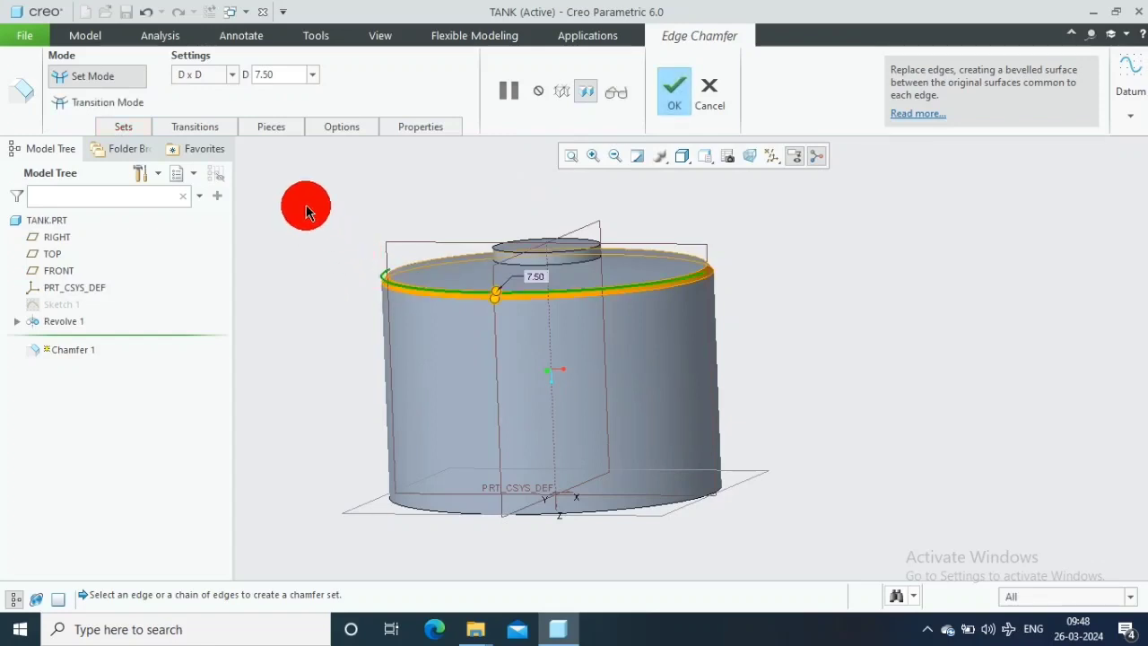
double_click(299, 78)
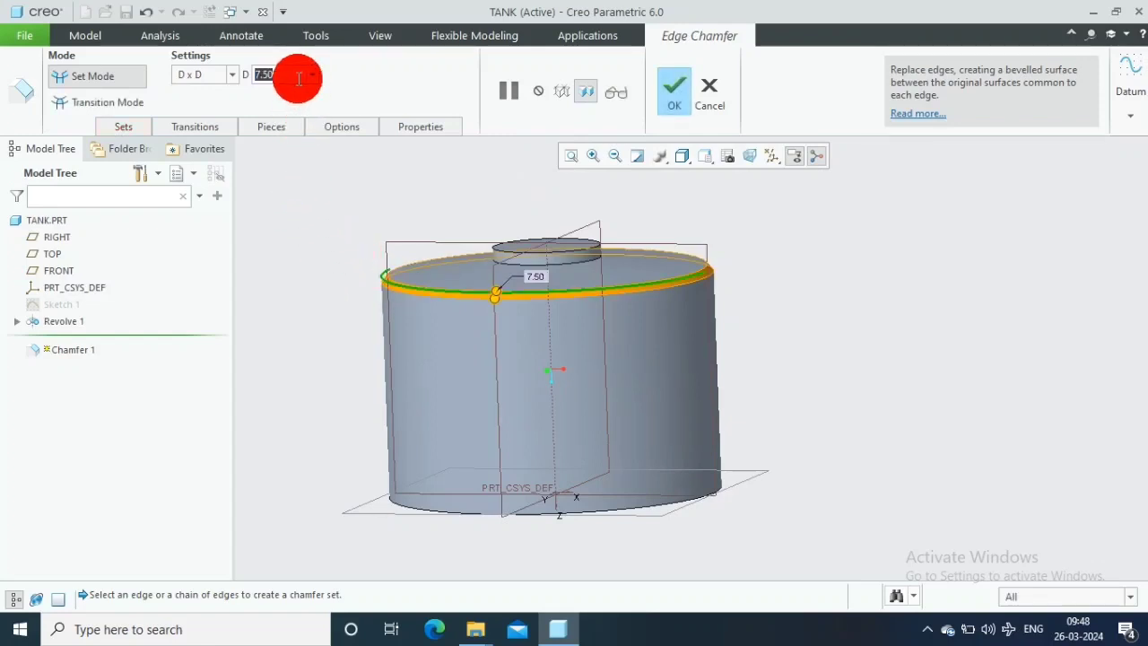
type("30")
key("Return")
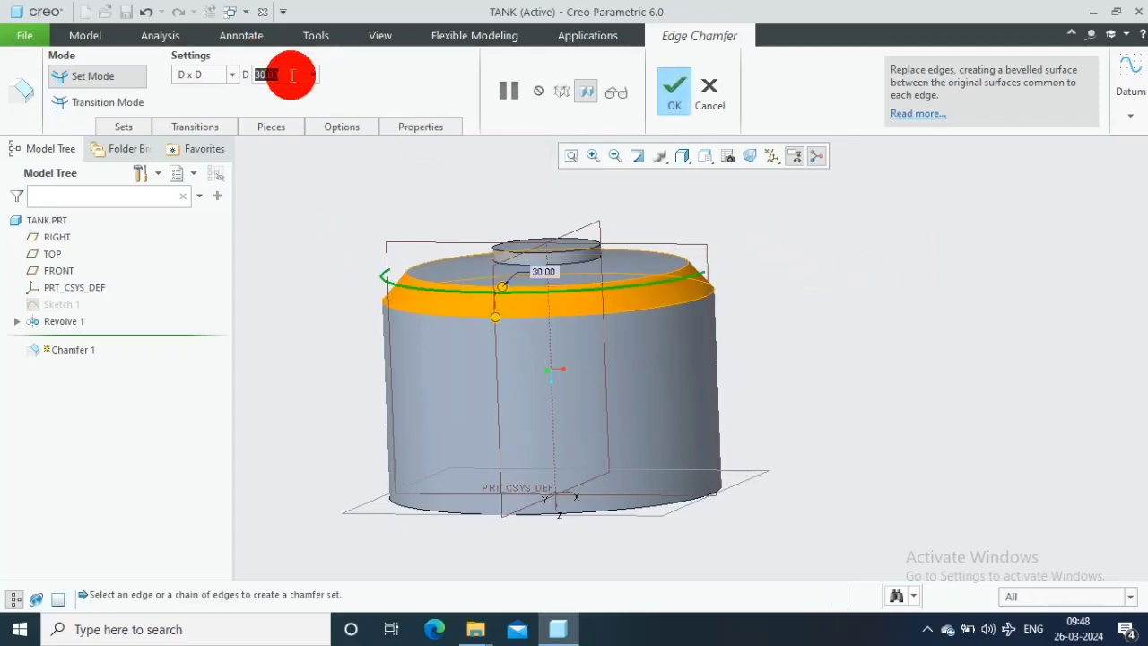
type("45")
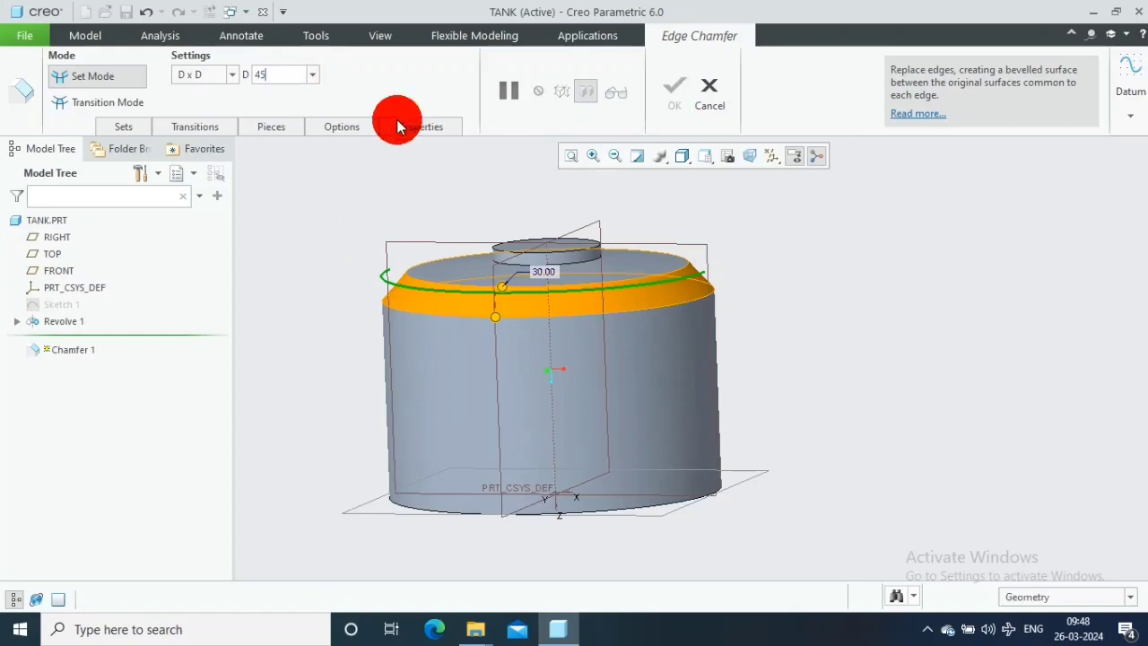
key("Return")
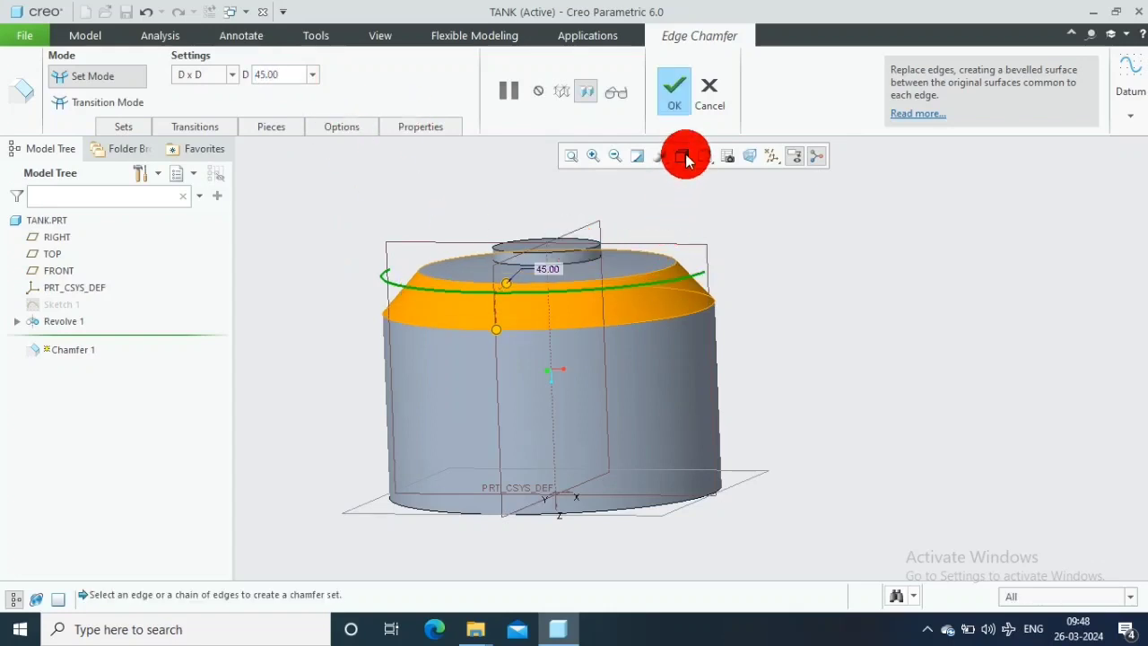
left_click(676, 101)
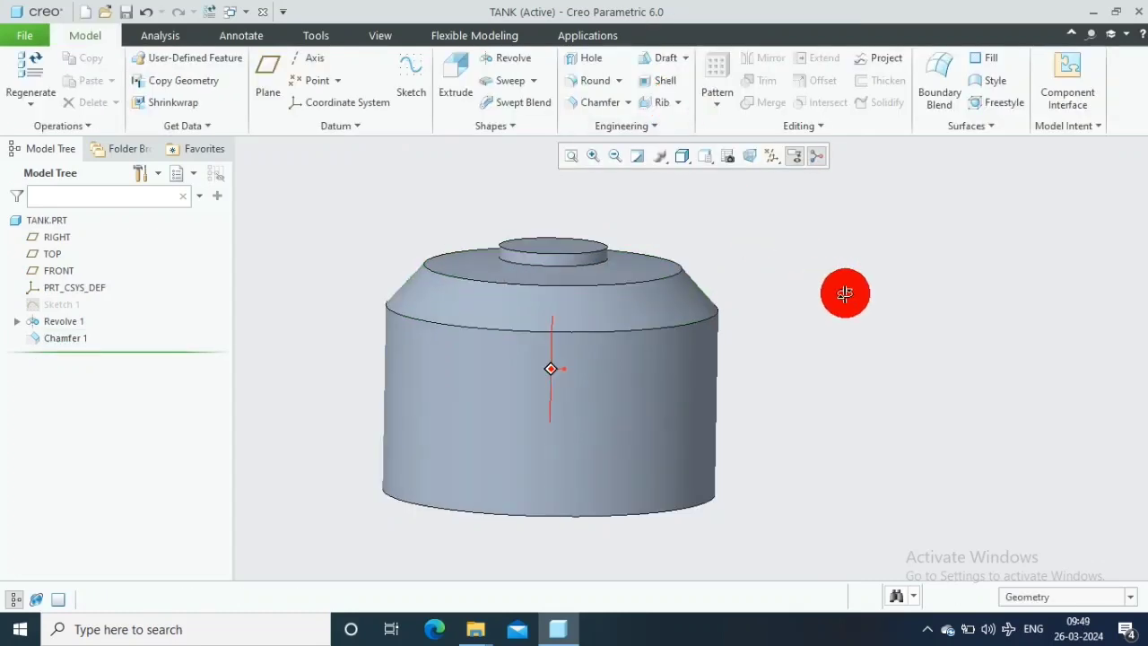
Add a 45.00 round where the chamfered shoulder meets the flat top.
mouse_move(845, 294)
middle_mouse_down()
mouse_move(822, 313)
mouse_move(847, 290)
middle_mouse_up()
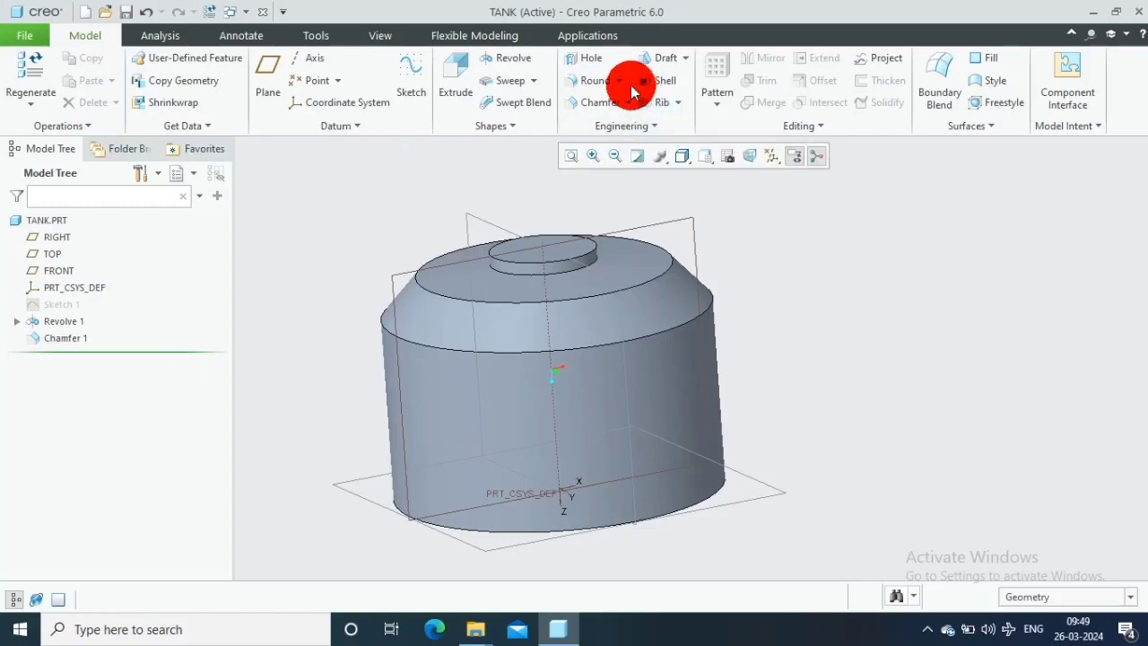
left_click(602, 82)
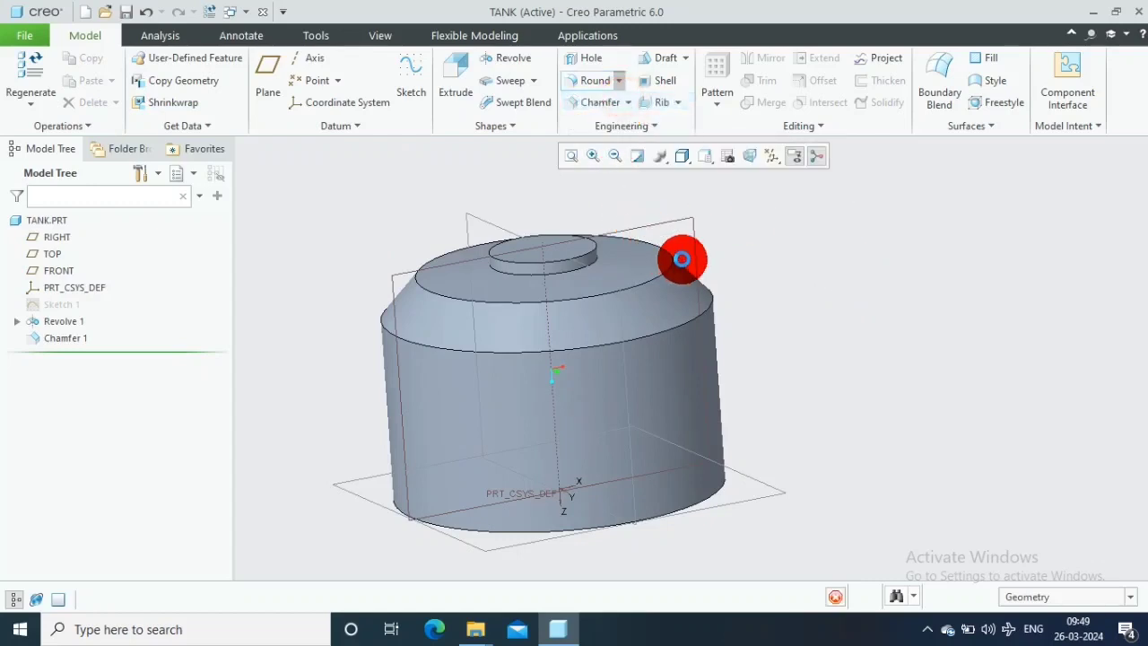
left_click(666, 242)
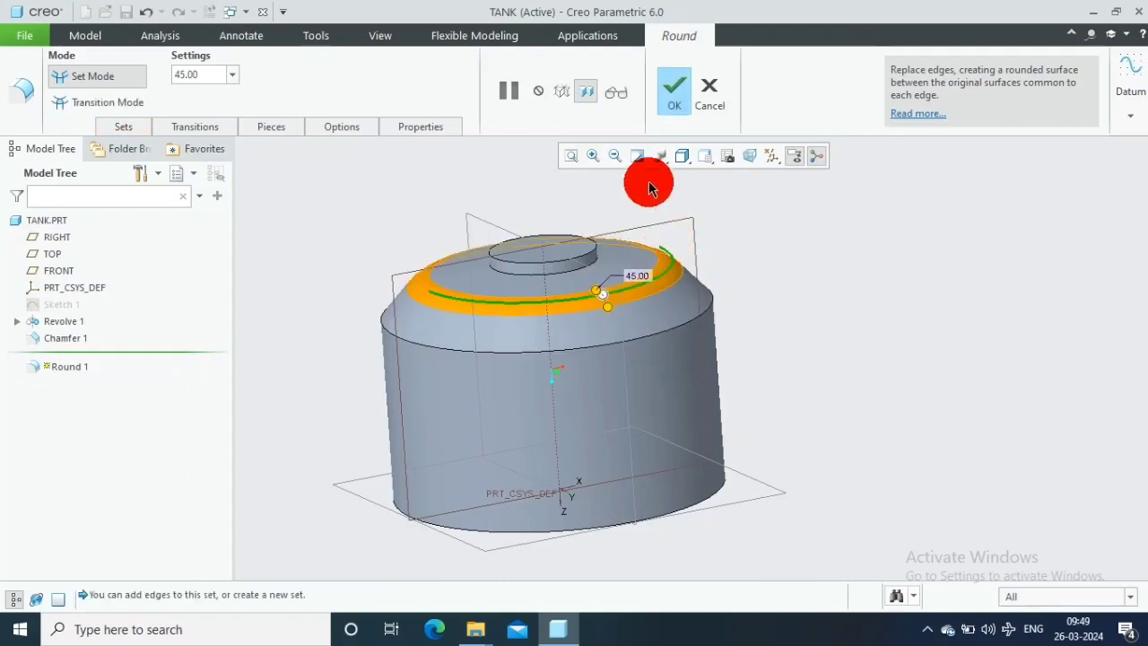
left_click(668, 88)
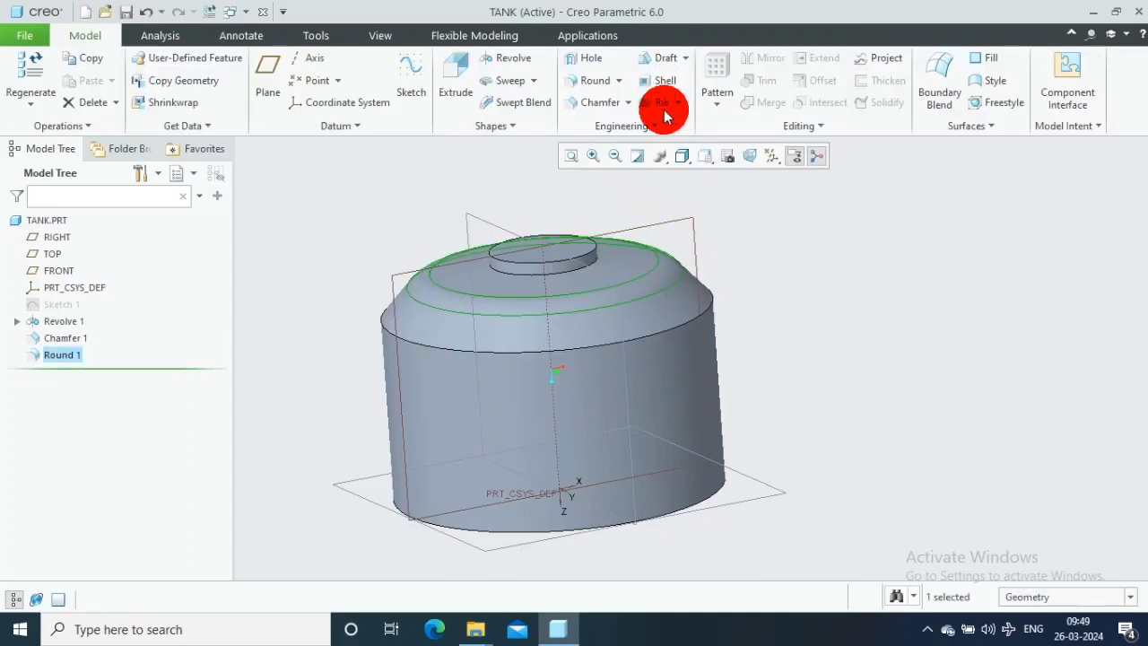
mouse_move(794, 294)
middle_mouse_down()
mouse_move(787, 269)
mouse_move(480, 151)
mouse_move(448, 154)
middle_mouse_up()
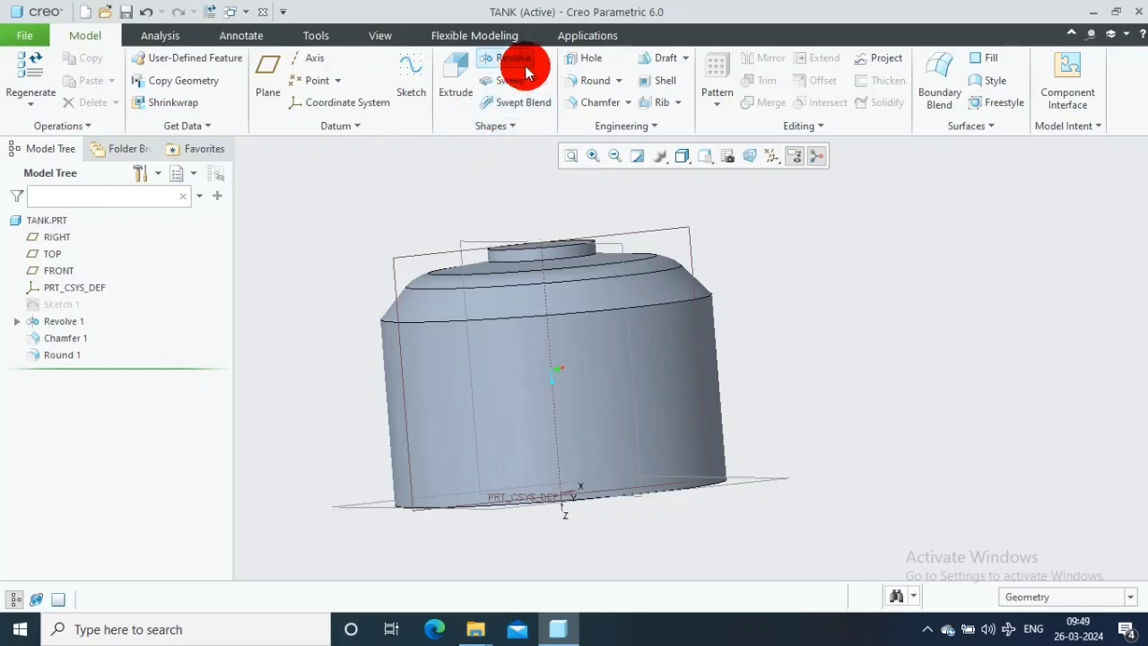
Round the shoulder's lower edge with a 45.00 radius.
left_click(618, 80)
key("r")
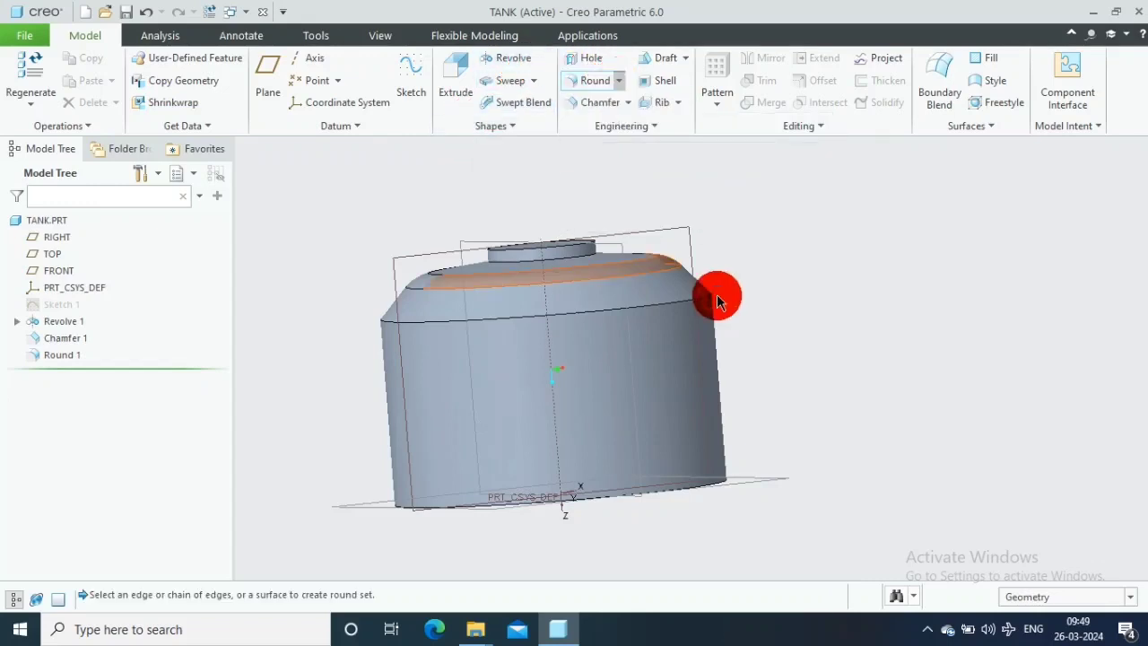
left_click(716, 296)
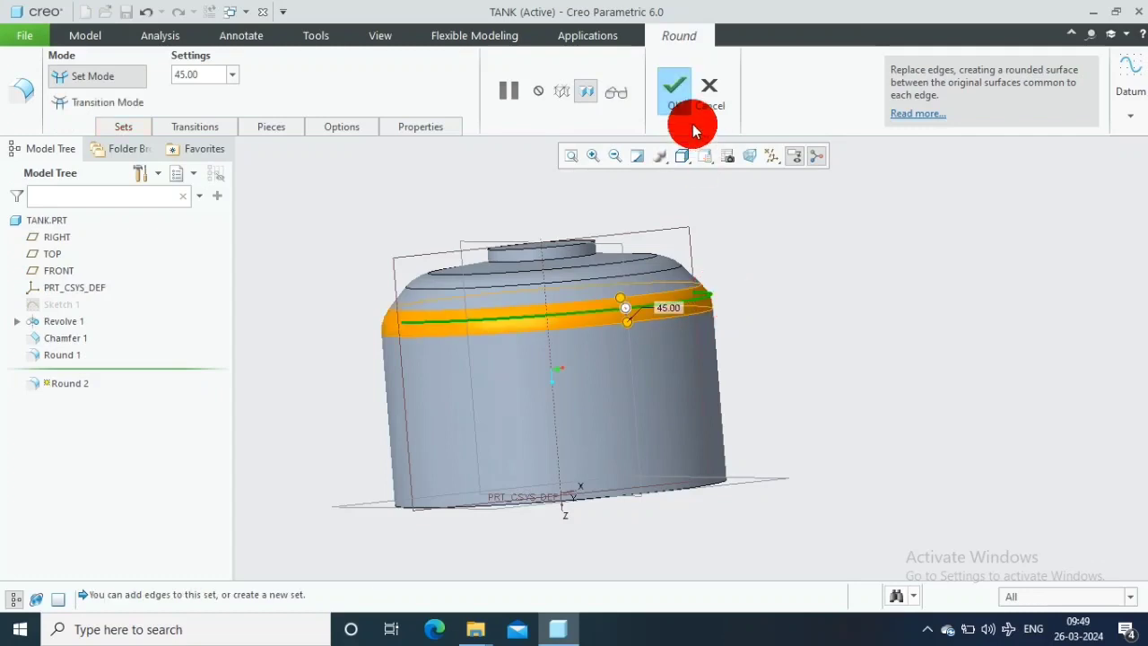
left_click(673, 88)
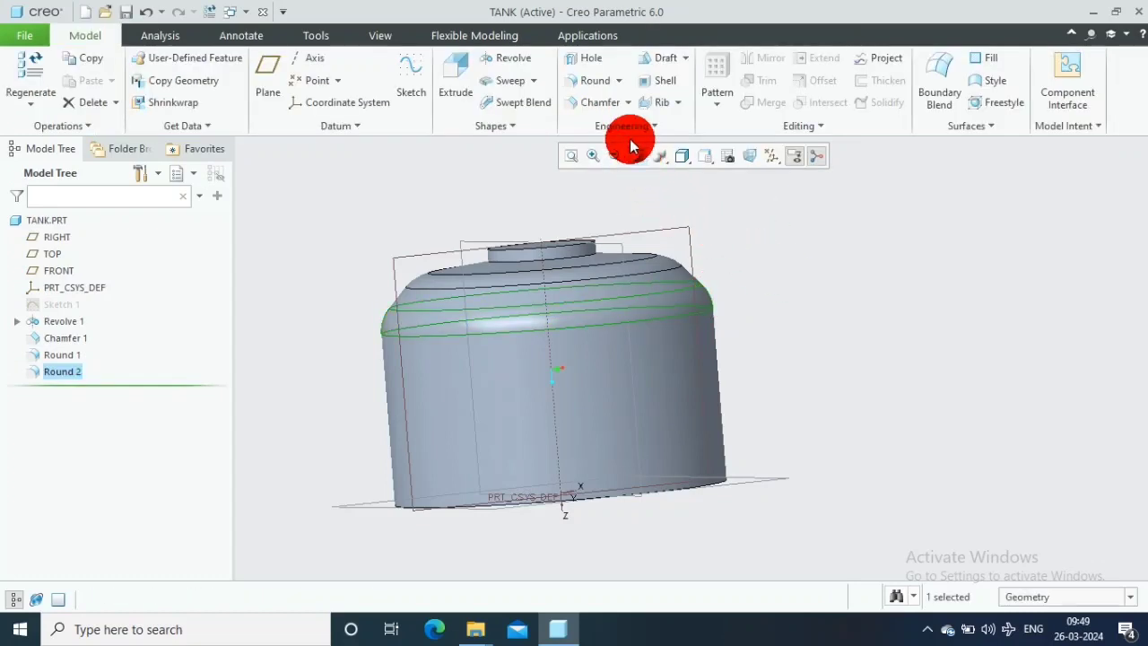
left_click(759, 247)
mouse_move(759, 246)
middle_mouse_down()
mouse_move(766, 254)
mouse_move(765, 242)
middle_mouse_up()
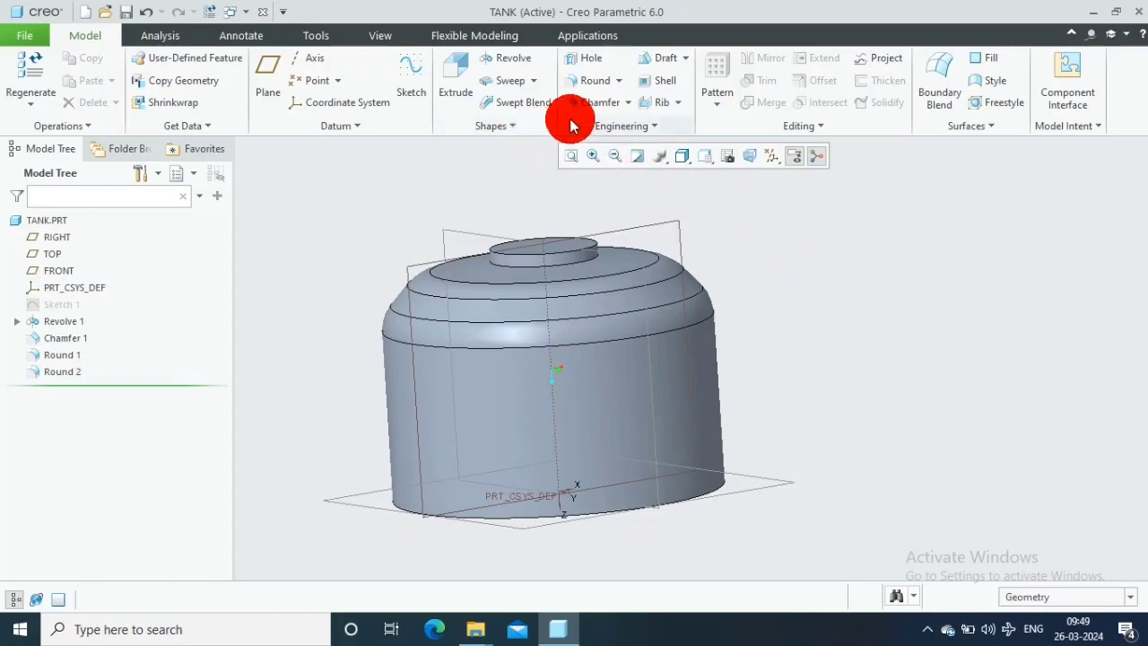
Round the edge at the top neck's base with a 10.00 radius.
left_click(618, 81)
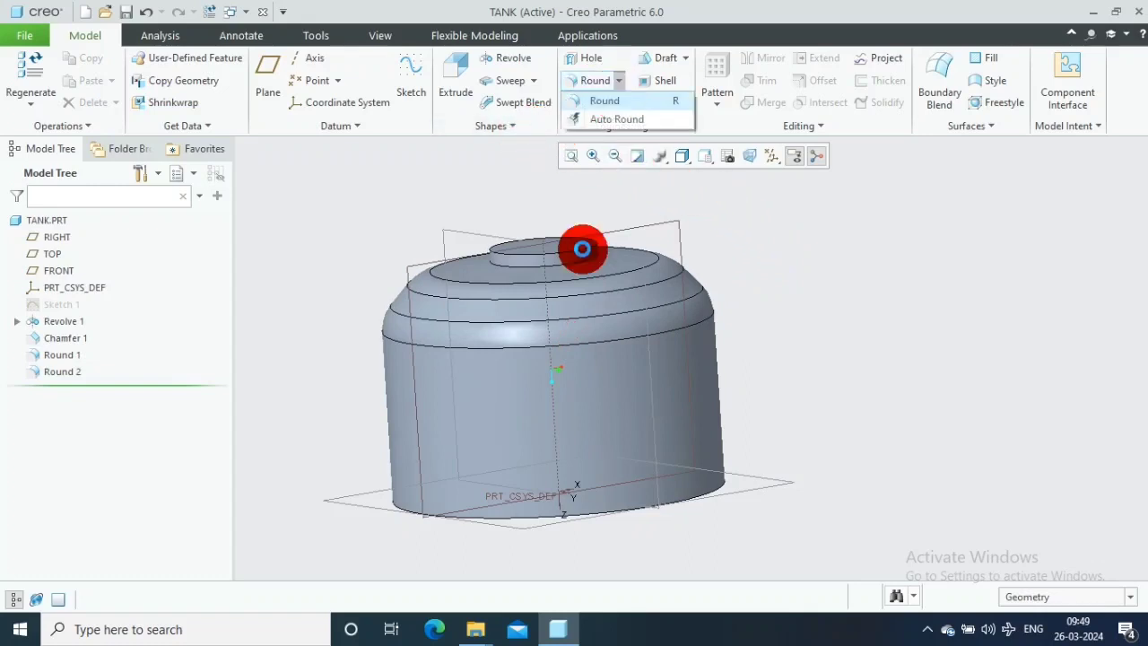
key("r")
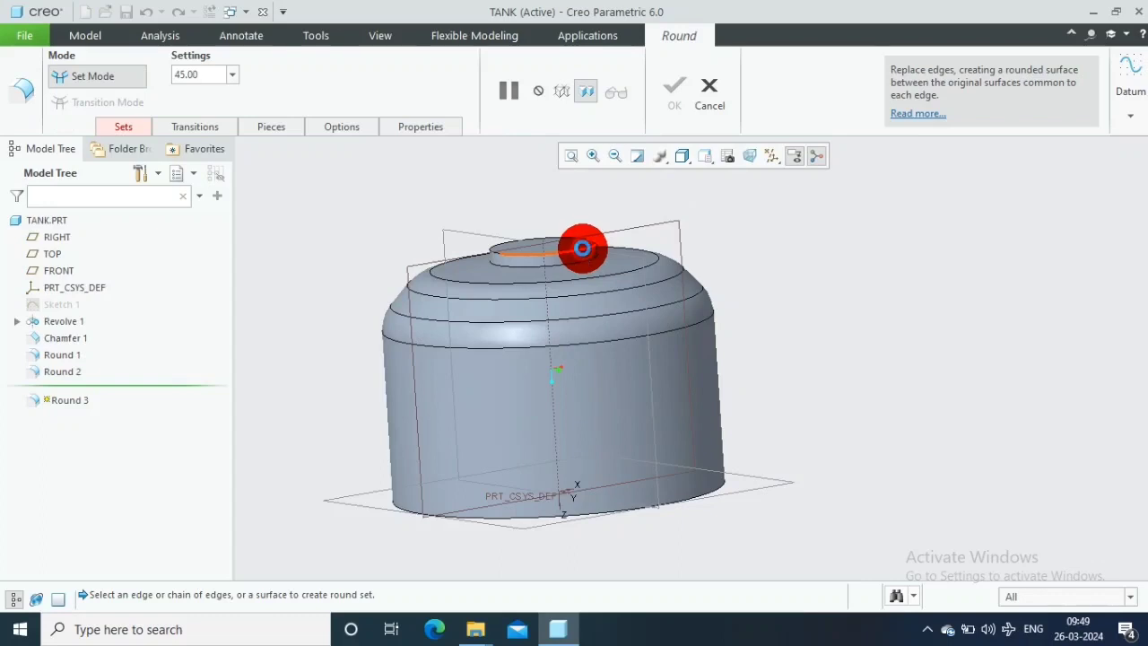
left_click(583, 249)
double_click(215, 69)
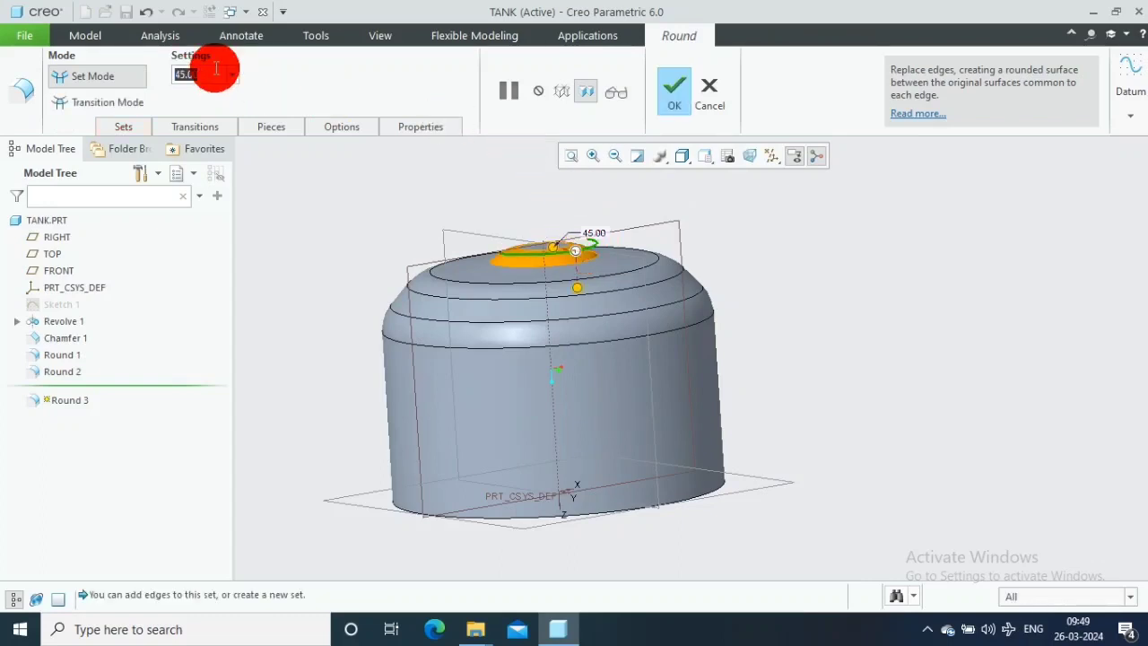
type("10")
key("Return")
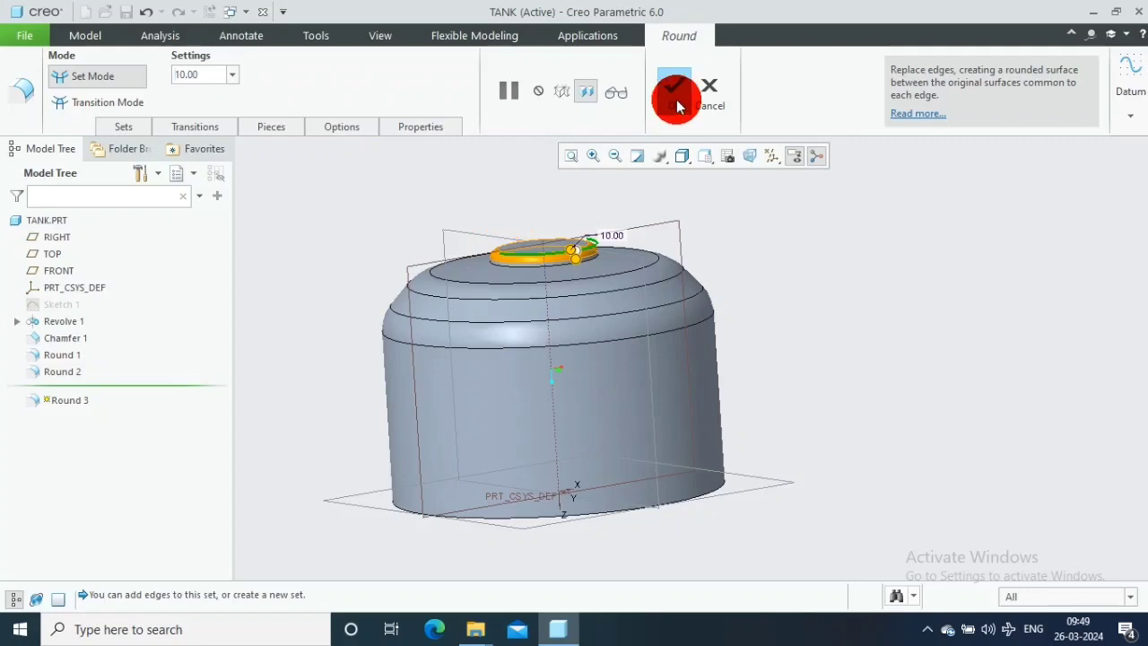
left_click(676, 99)
Round the next edge around the neck's base with a 20.00 radius.
scroll(717, 215, "up", 2)
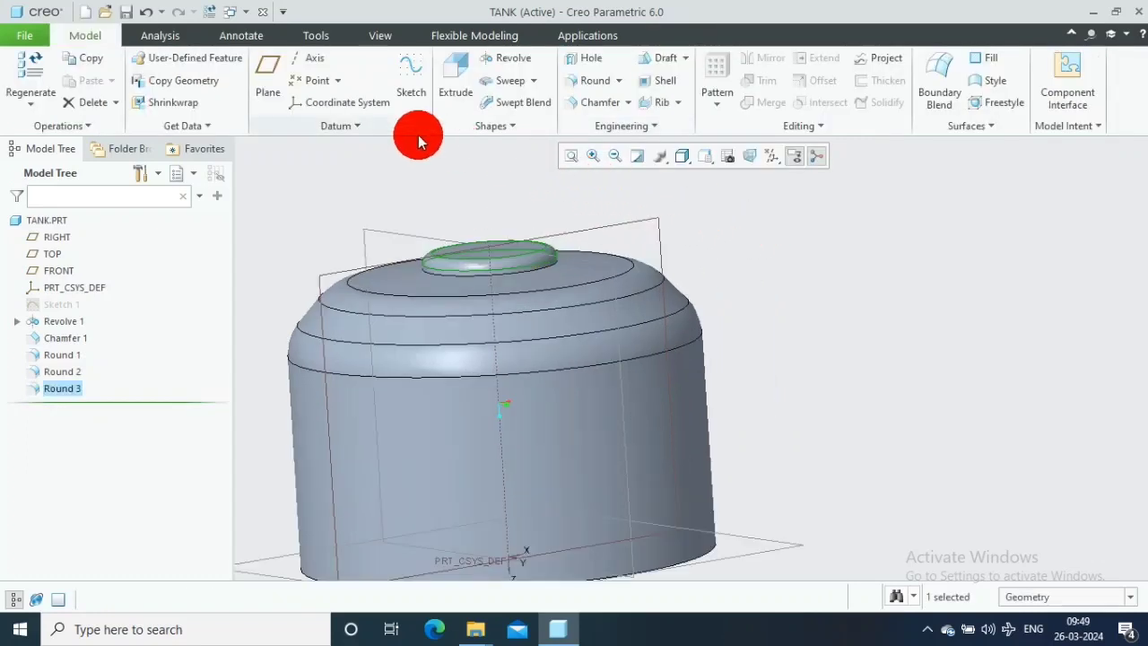
left_click(613, 90)
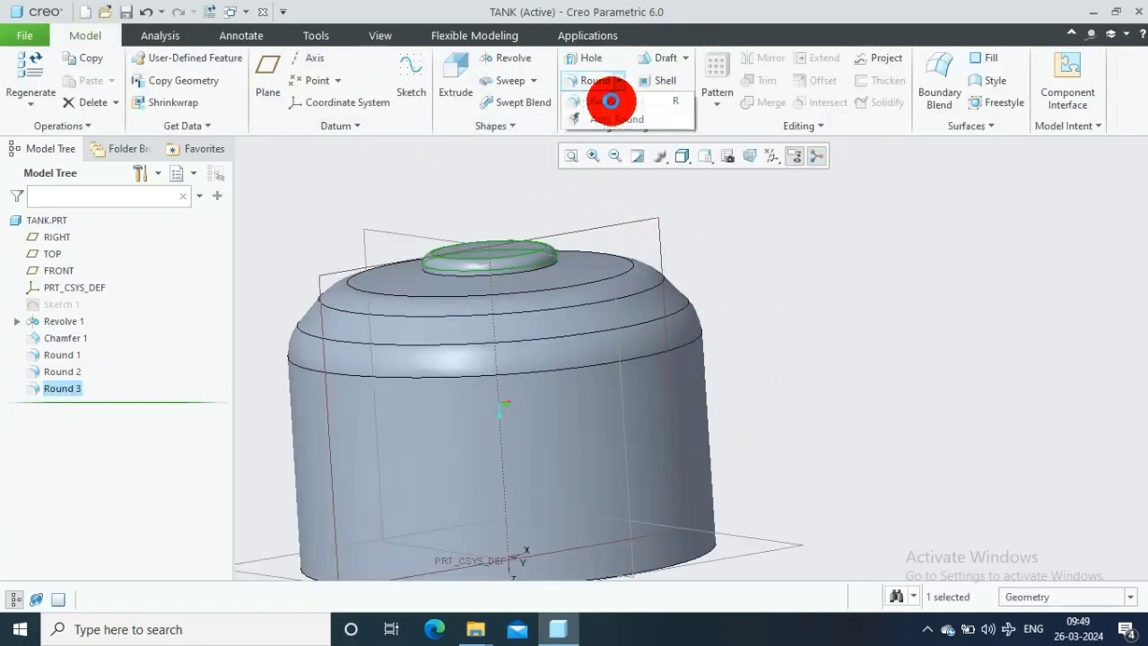
left_click(642, 260)
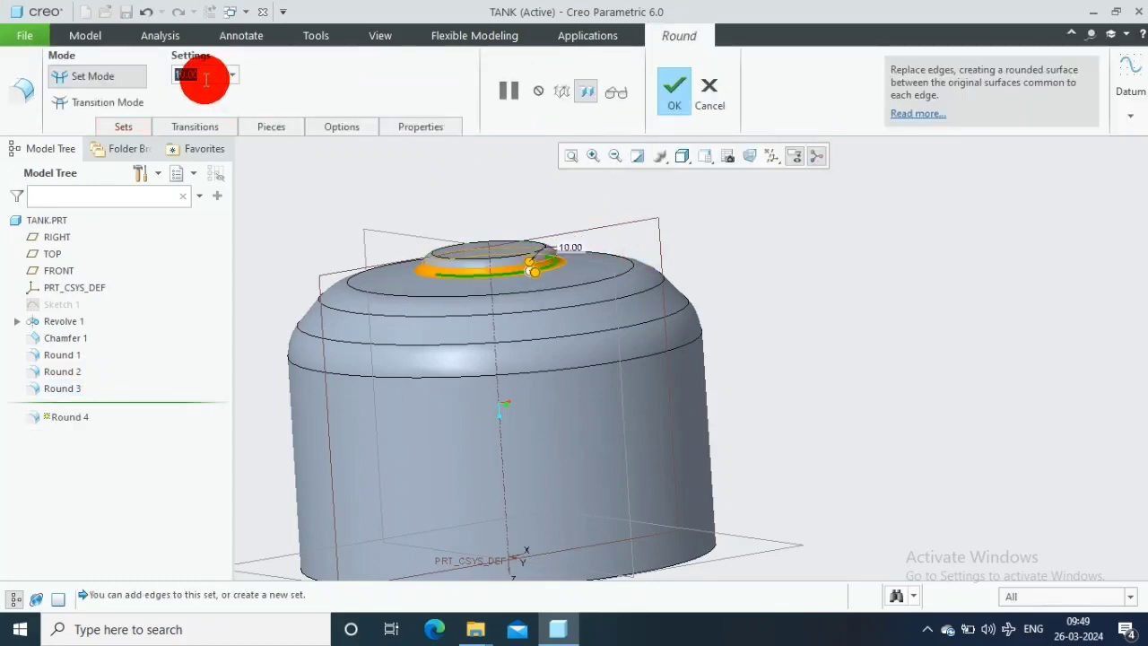
type("20")
key("Return")
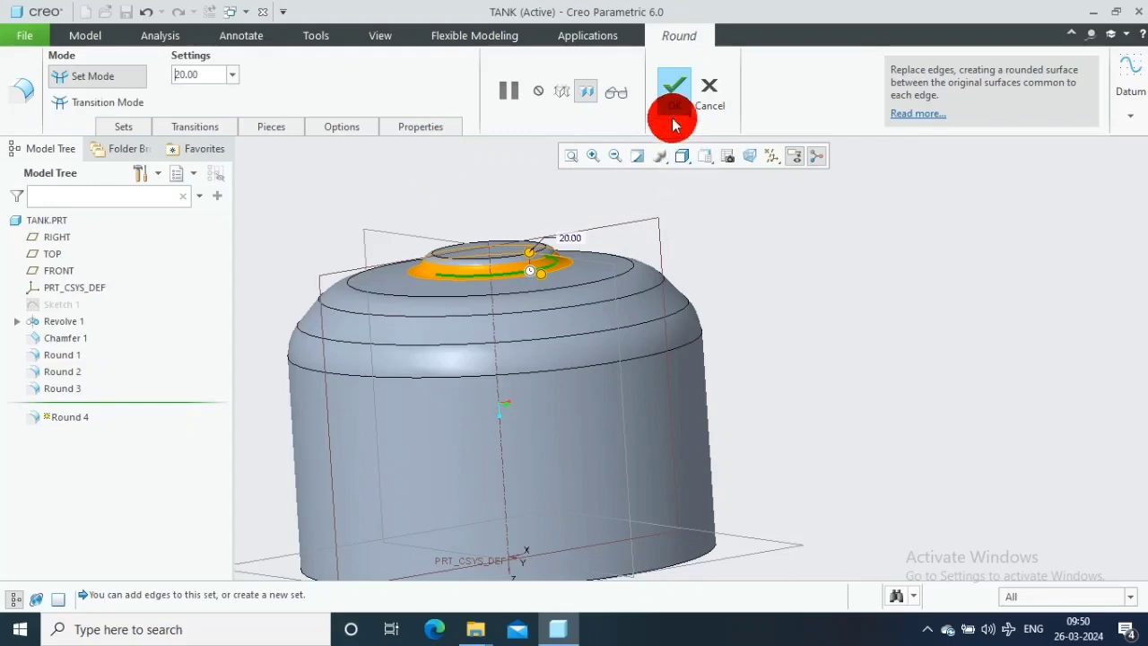
left_click(673, 107)
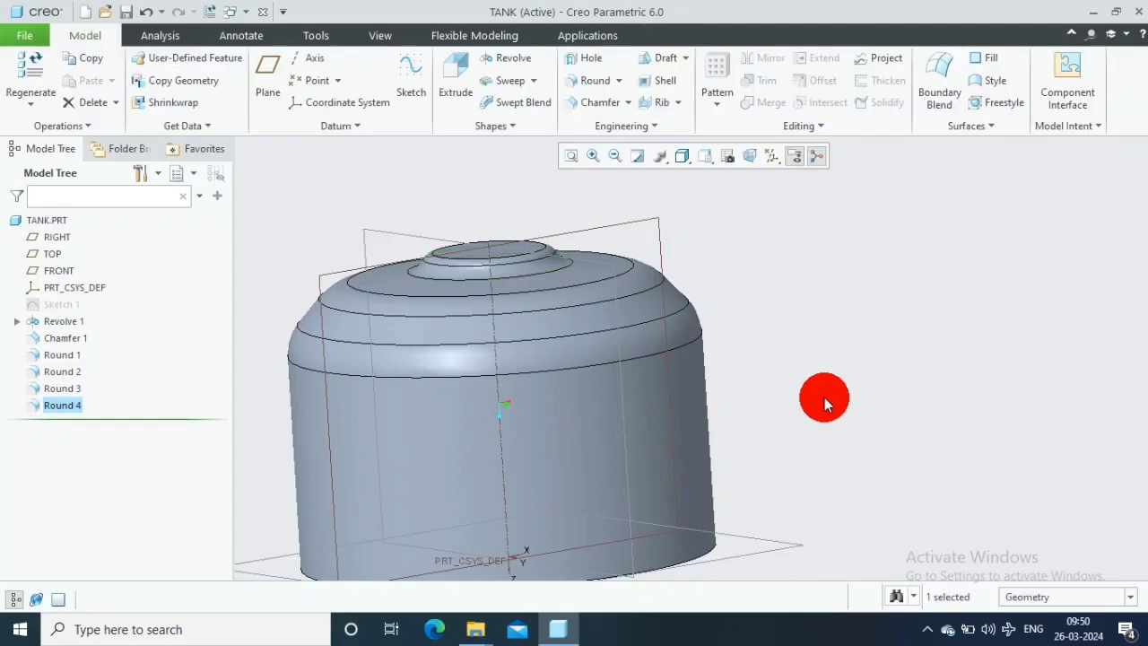
left_click(825, 397)
scroll(824, 397, "down", 2)
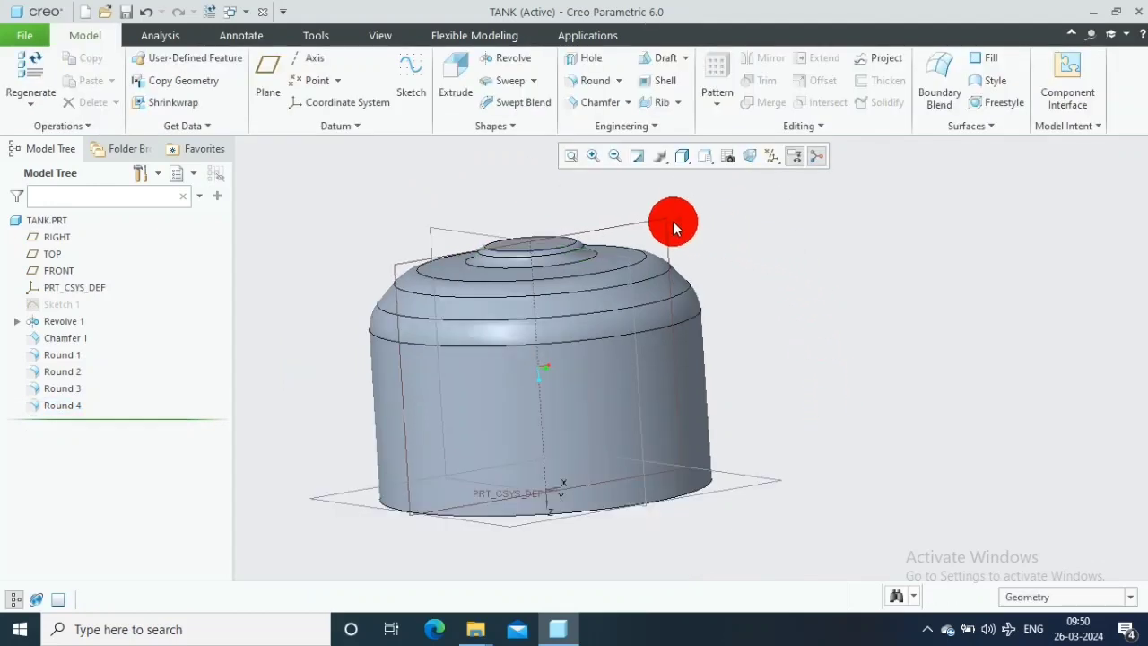
Start Sketch 2 on the TOP plane and place a vertical centerline on the tank axis.
left_click(644, 219)
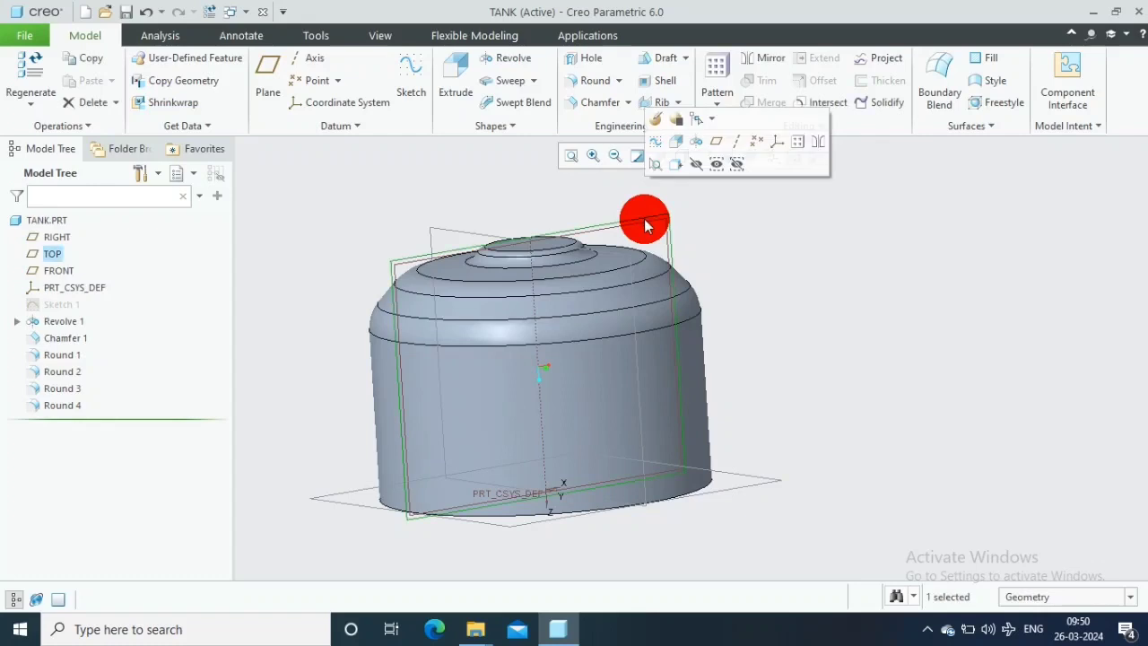
left_click(414, 83)
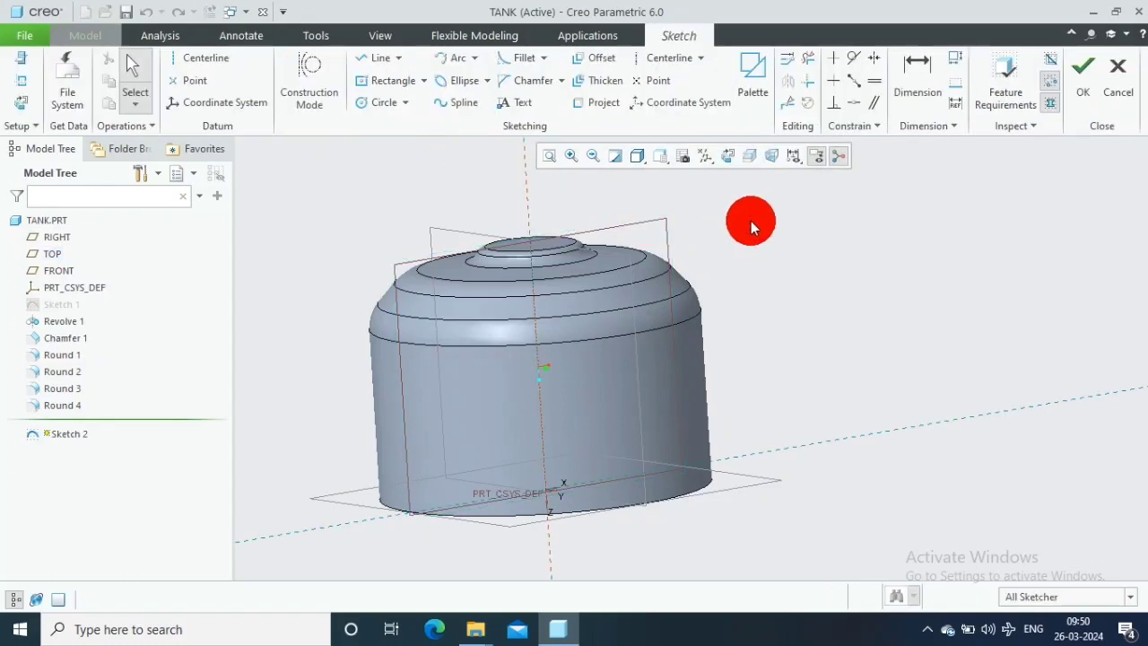
left_click(723, 156)
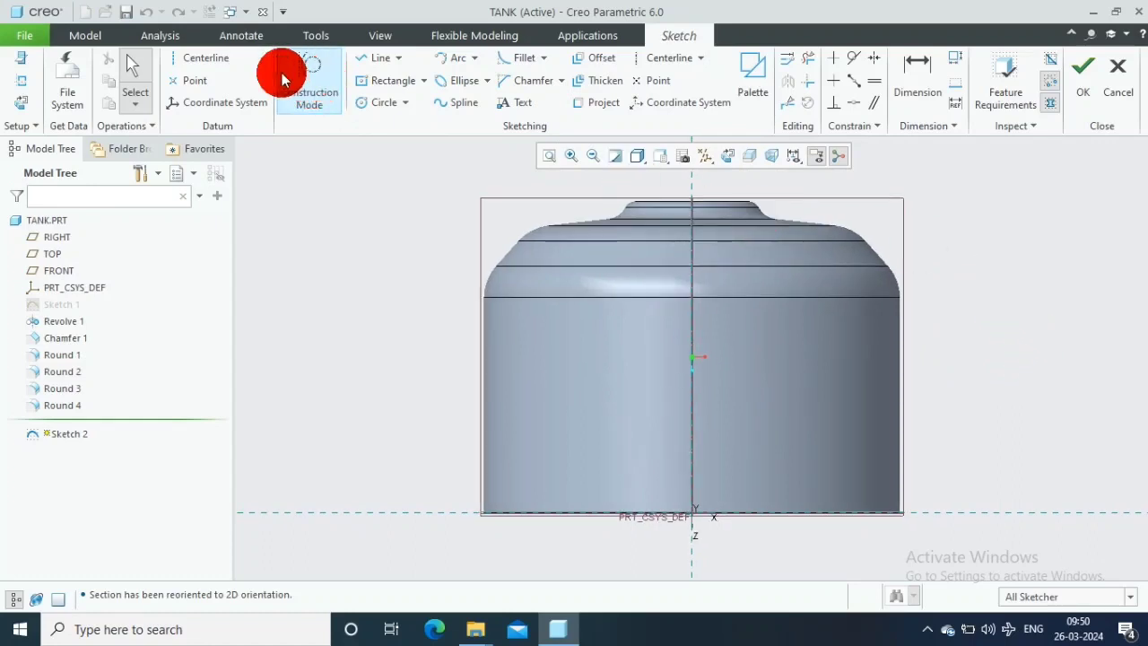
left_click(689, 362)
left_click(692, 367)
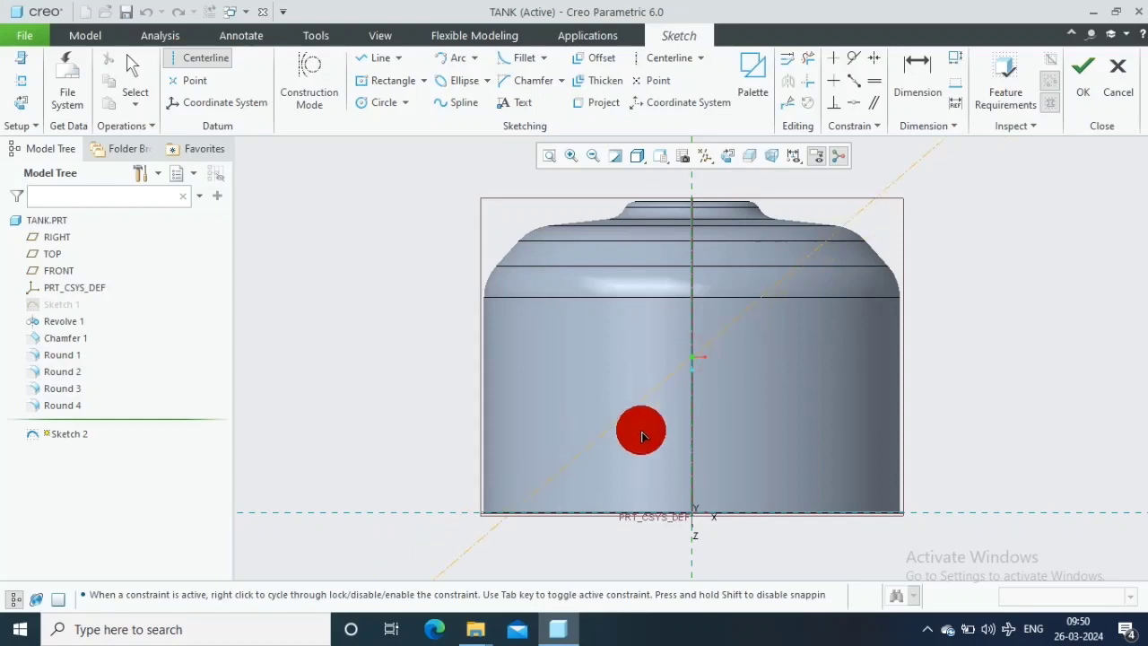
left_click(696, 461)
scroll(431, 314, "down", 3)
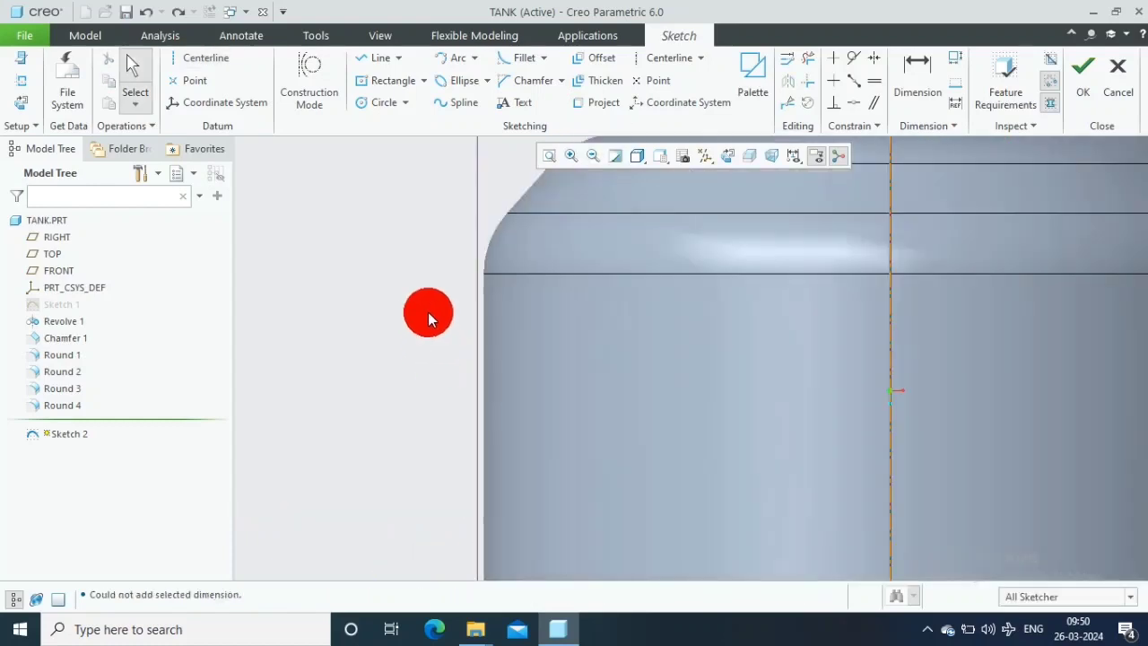
Draw a closed narrow rectangle against the tank's upper left wall.
left_click(370, 59)
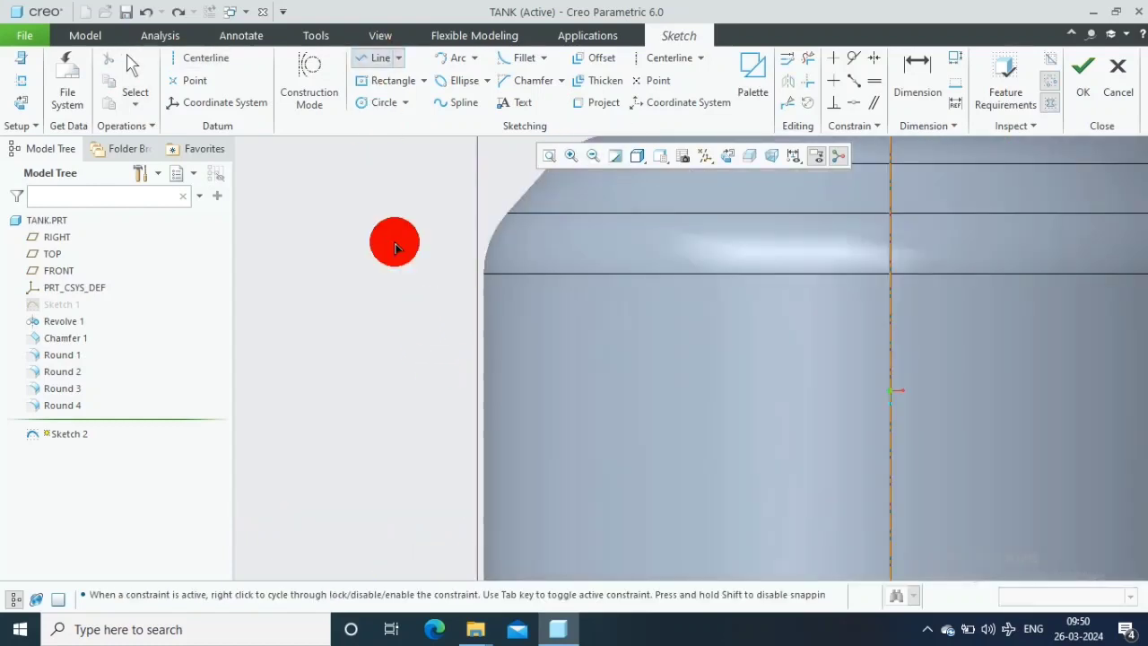
left_click(491, 217)
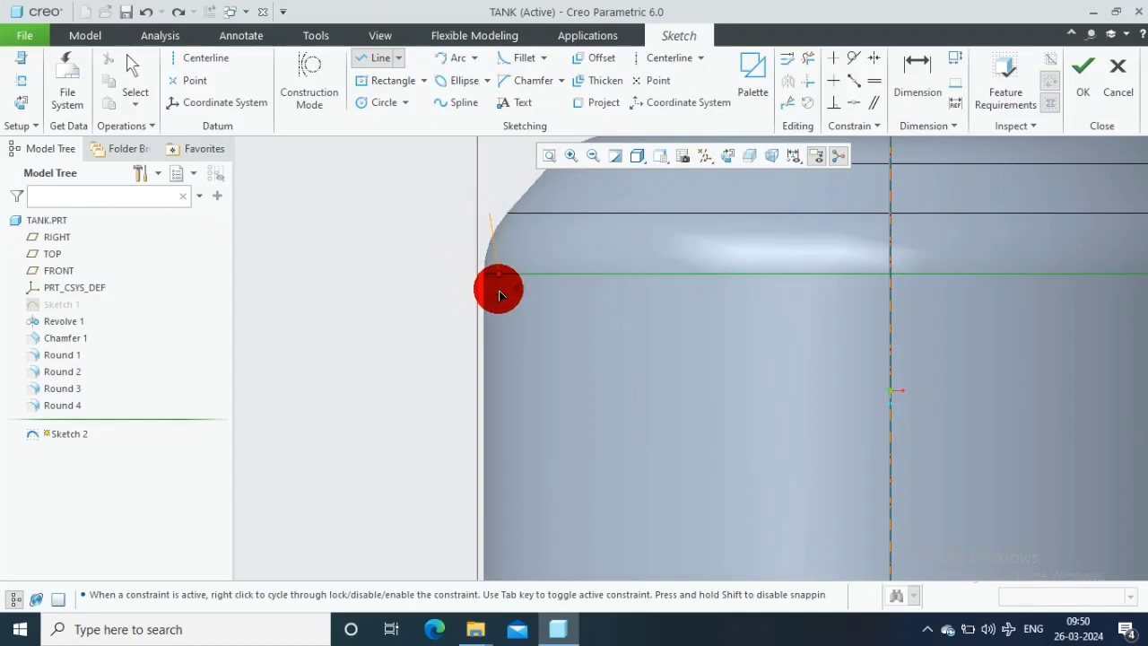
left_click(489, 335)
left_click(460, 334)
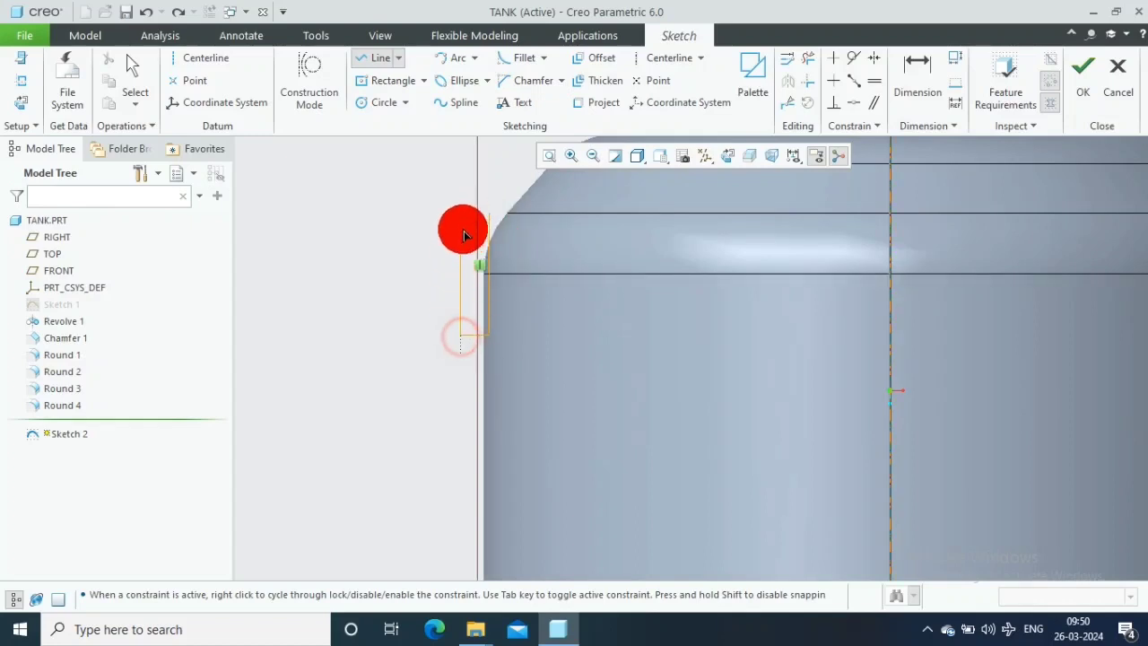
left_click(460, 214)
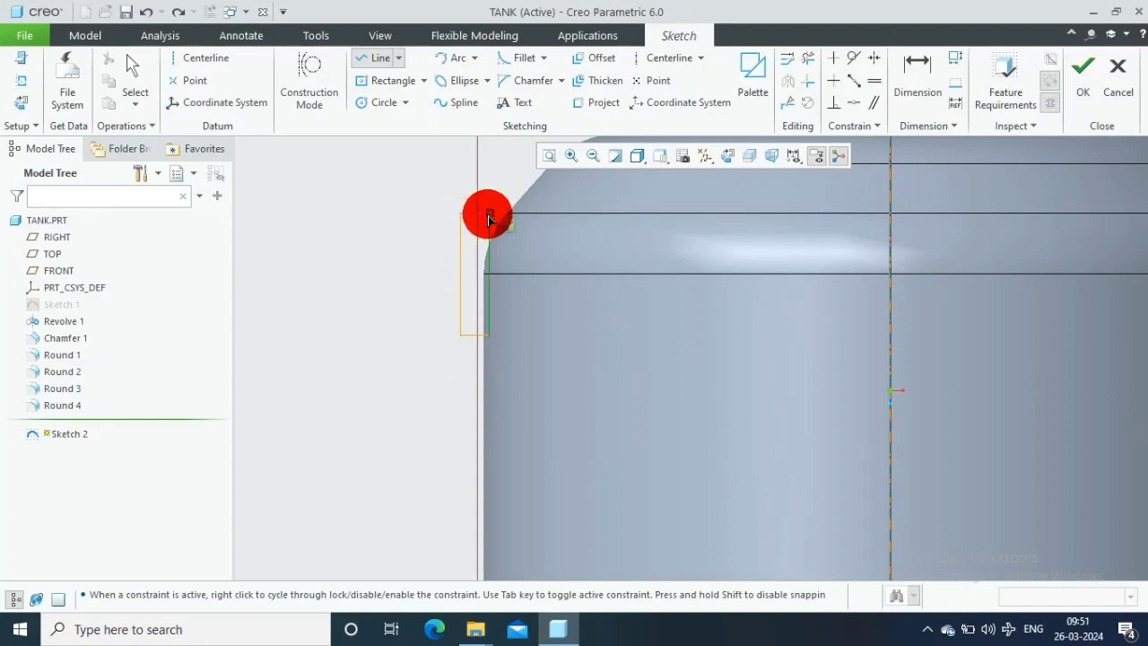
left_click(489, 218)
middle_click(462, 186)
Dimension the rectangle 60.27 tall and 5.00 from the side wall, then finish the sketch.
left_click(933, 72)
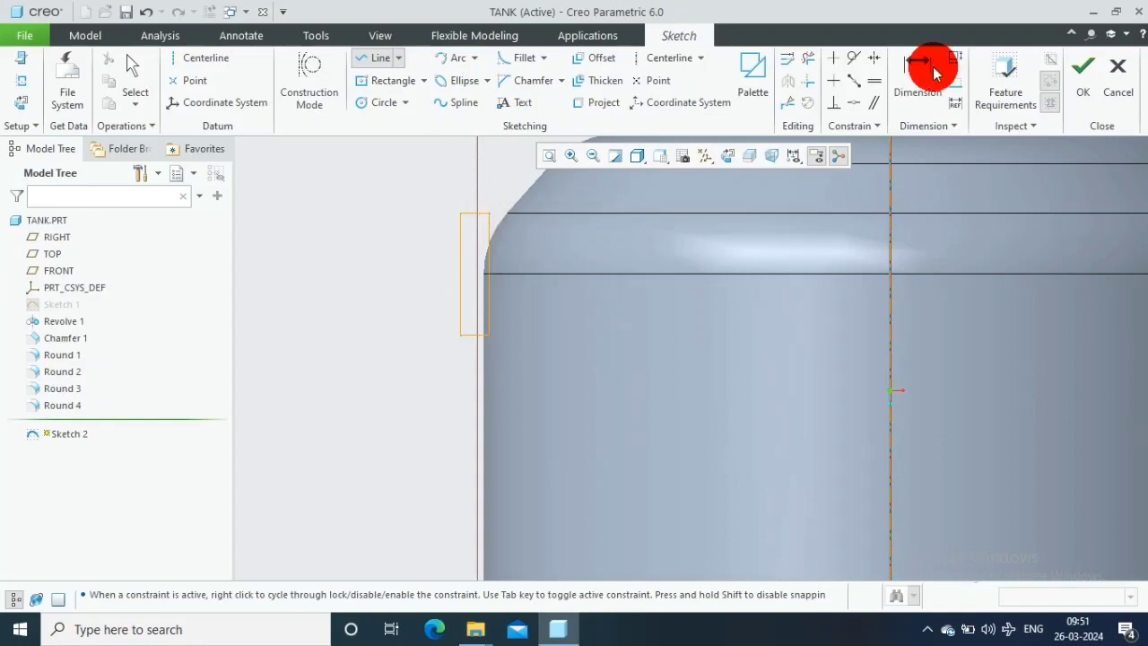
scroll(530, 313, "up", 2)
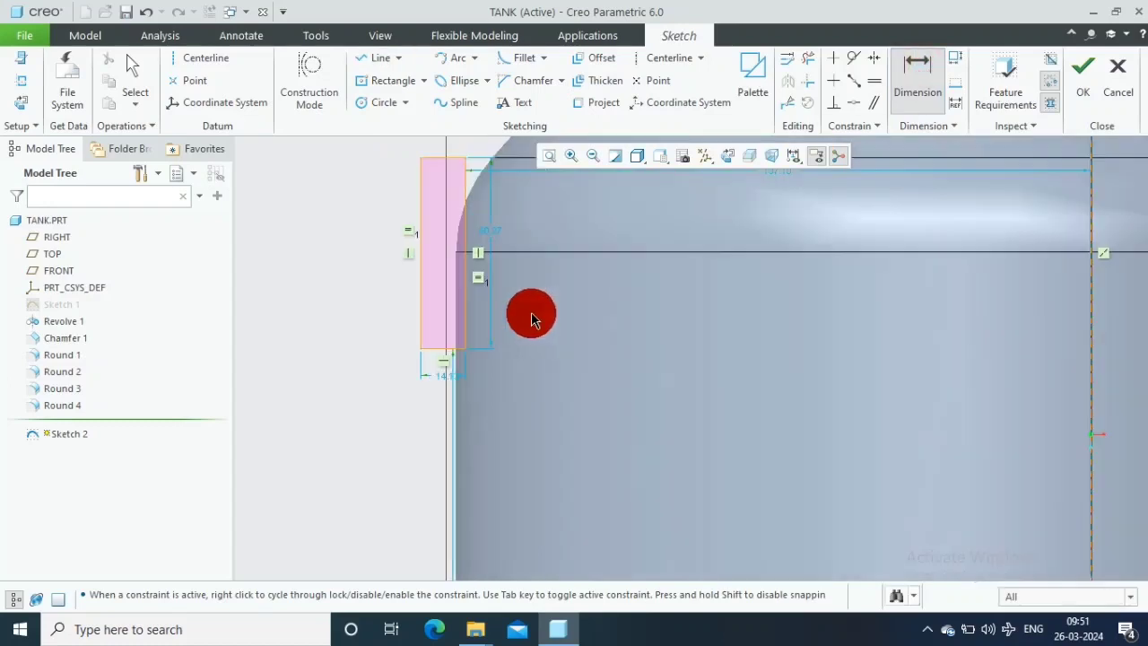
left_click(464, 330)
left_click(454, 436)
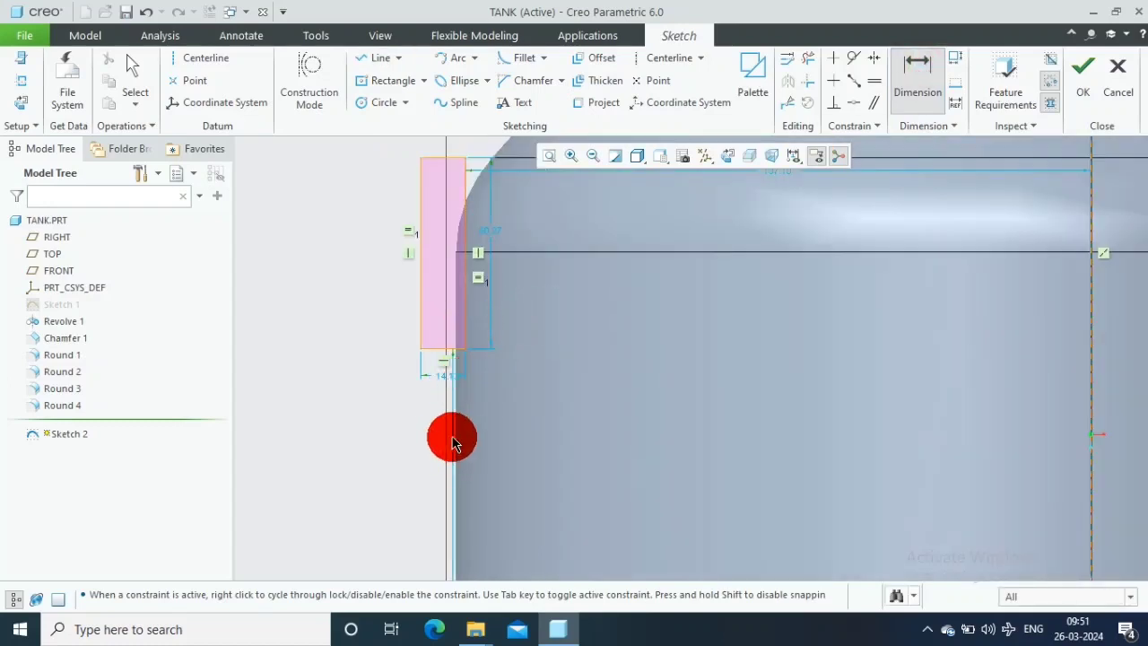
left_click(465, 385)
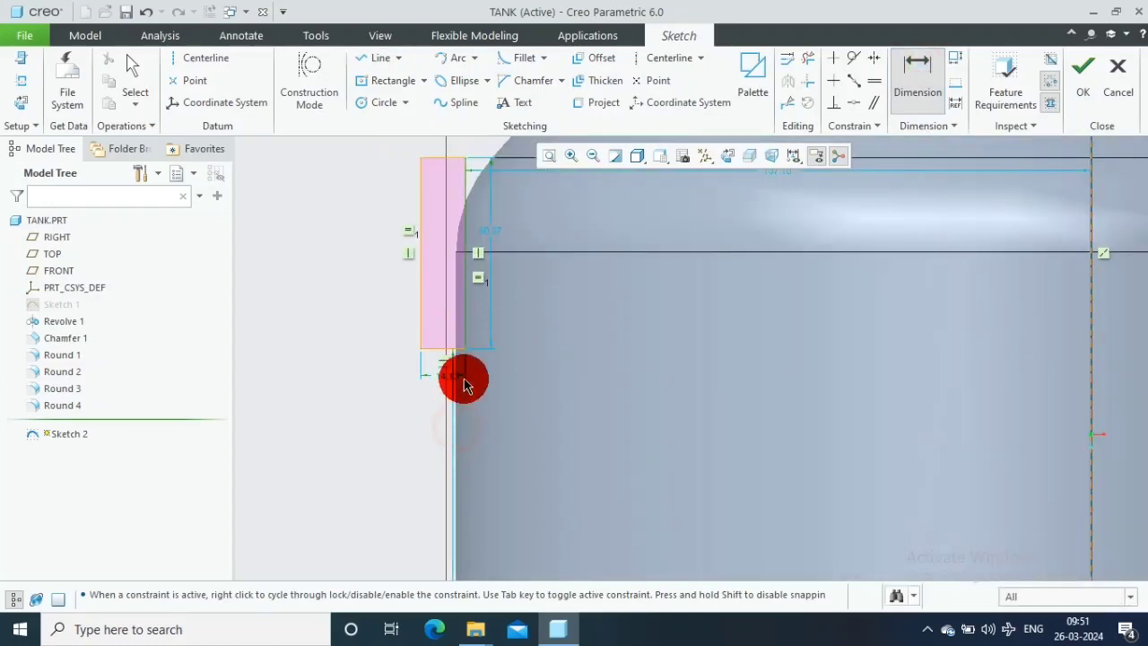
middle_click(383, 326)
middle_click(355, 378)
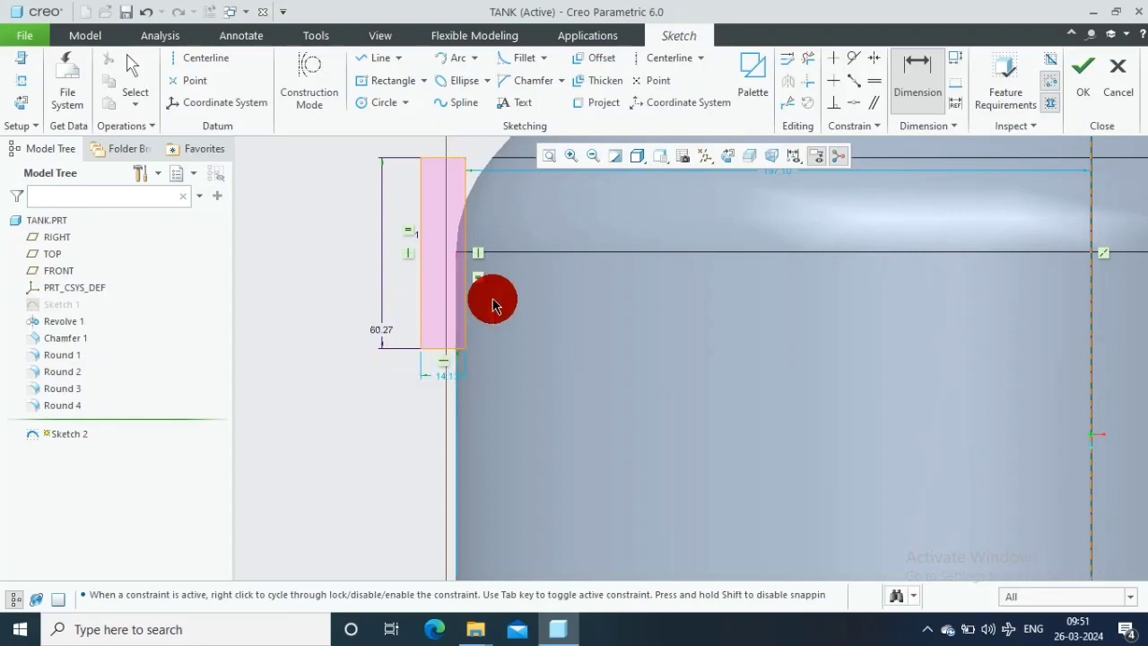
left_click(458, 425)
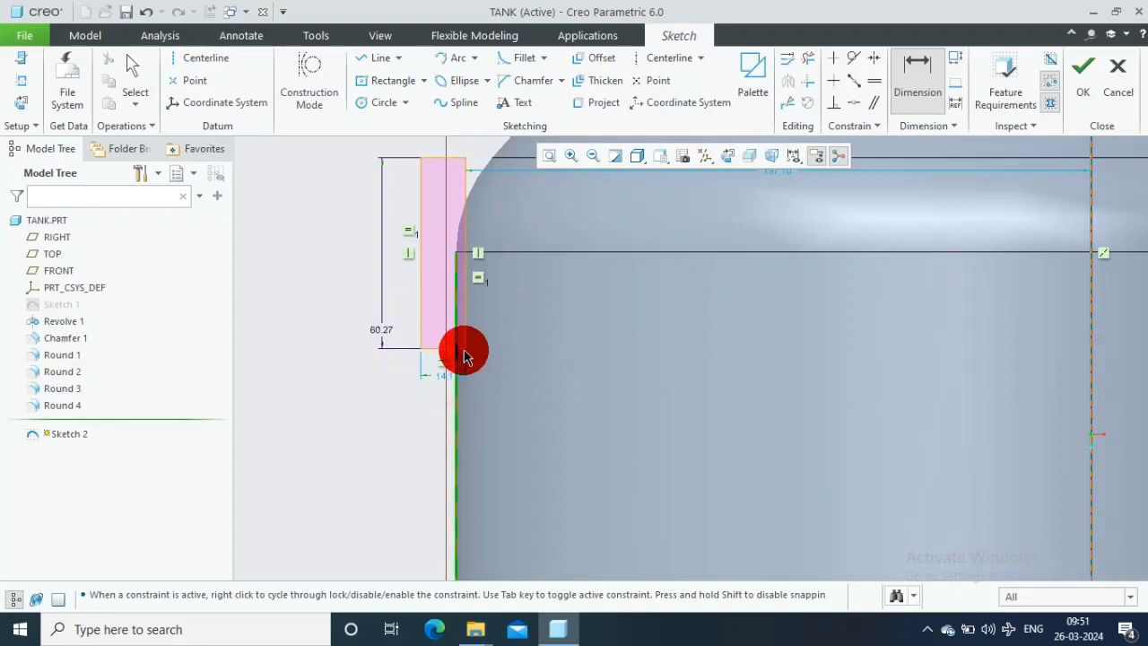
middle_click(425, 427)
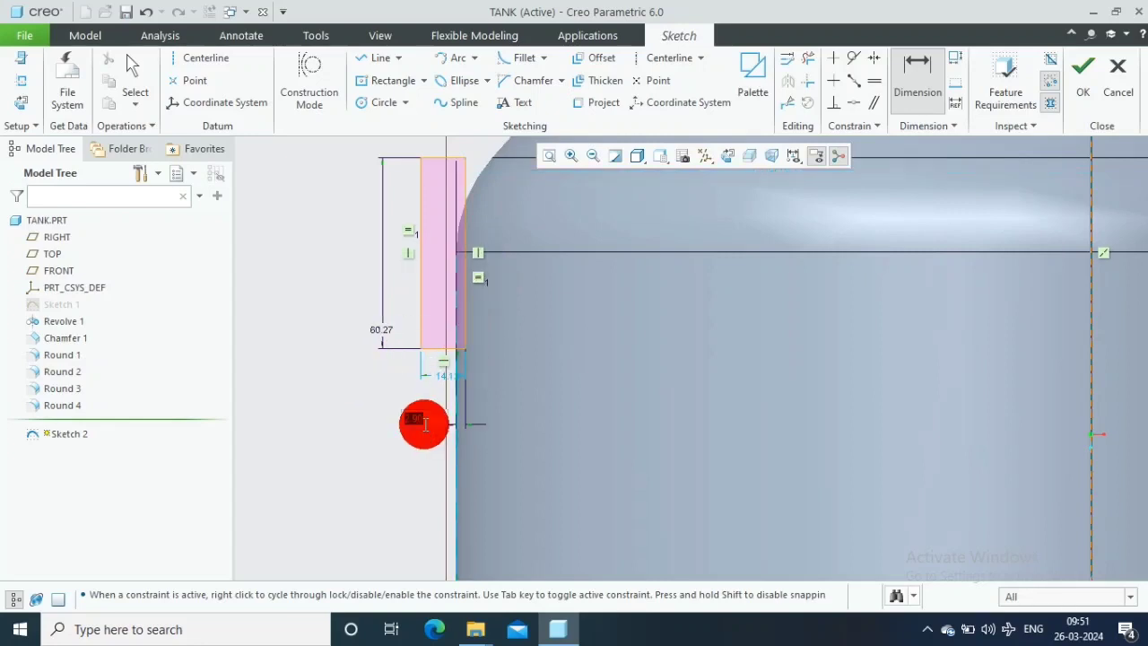
type("5")
key("Return")
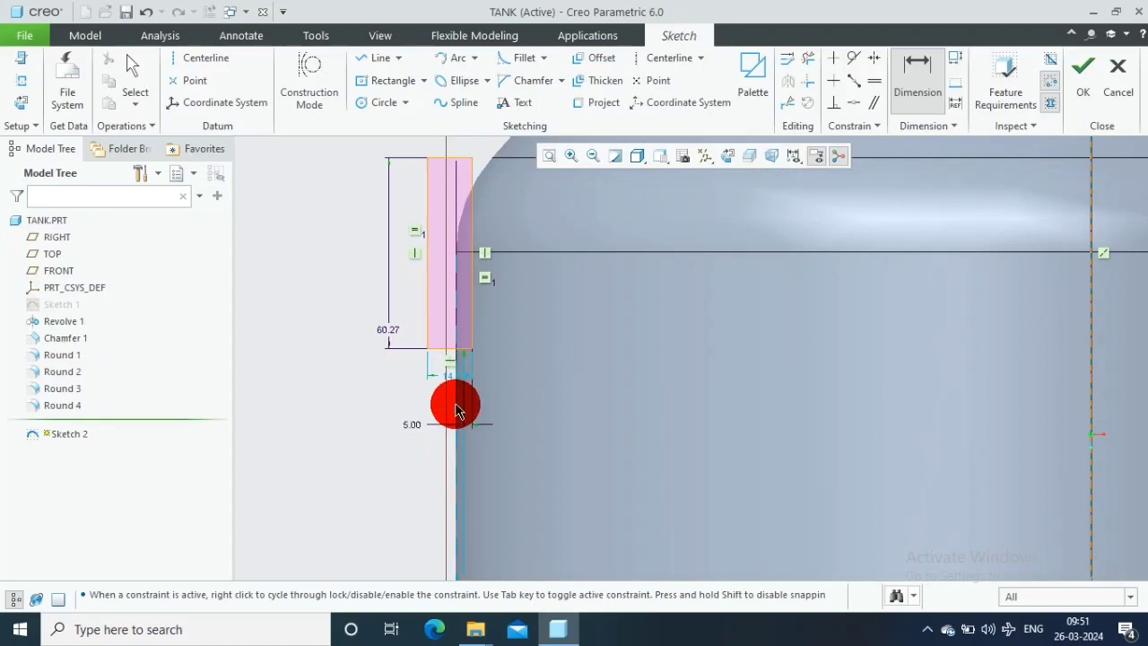
left_click(1076, 80)
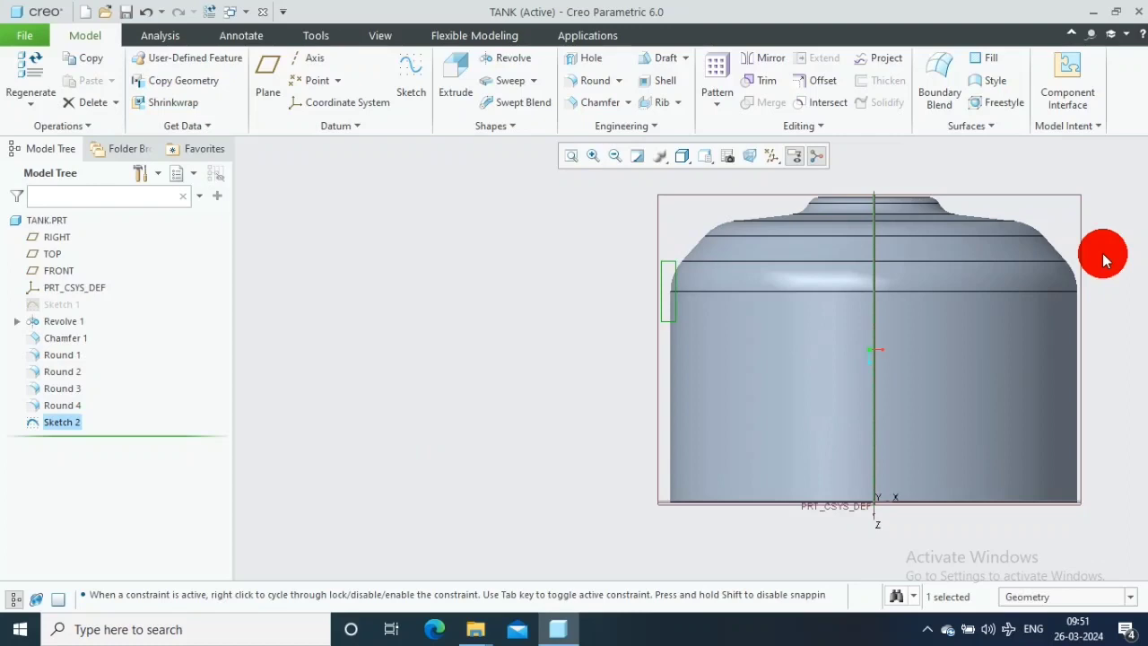
Revolve Sketch 2 a full 360° with material removal to cut the band.
scroll(1102, 252, "up", 2)
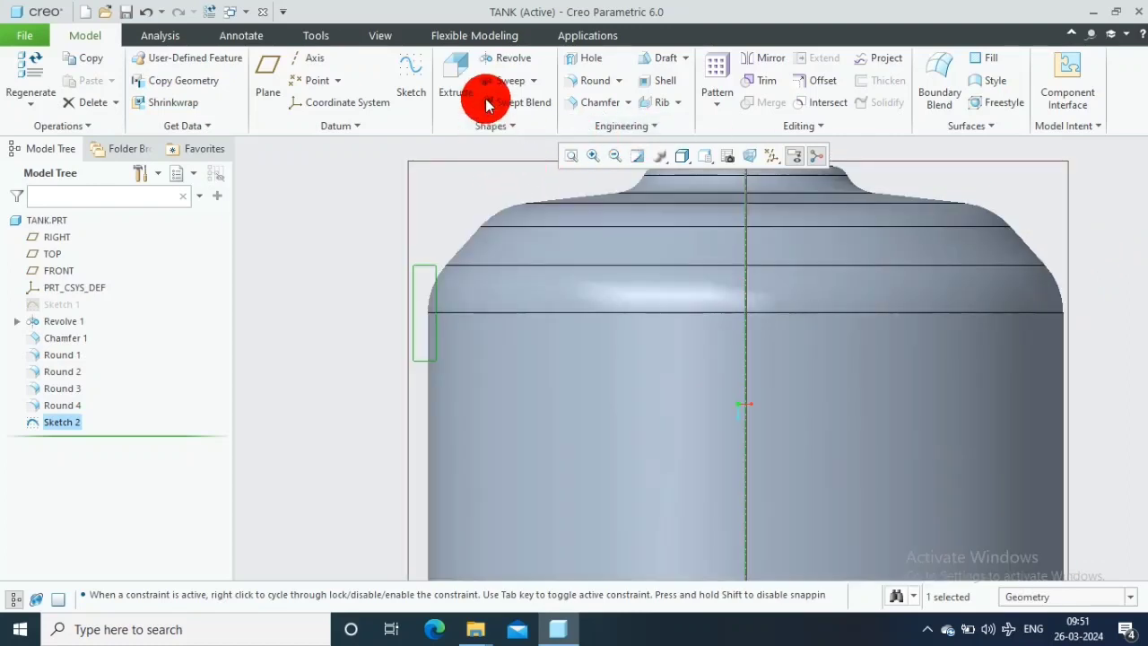
left_click(490, 65)
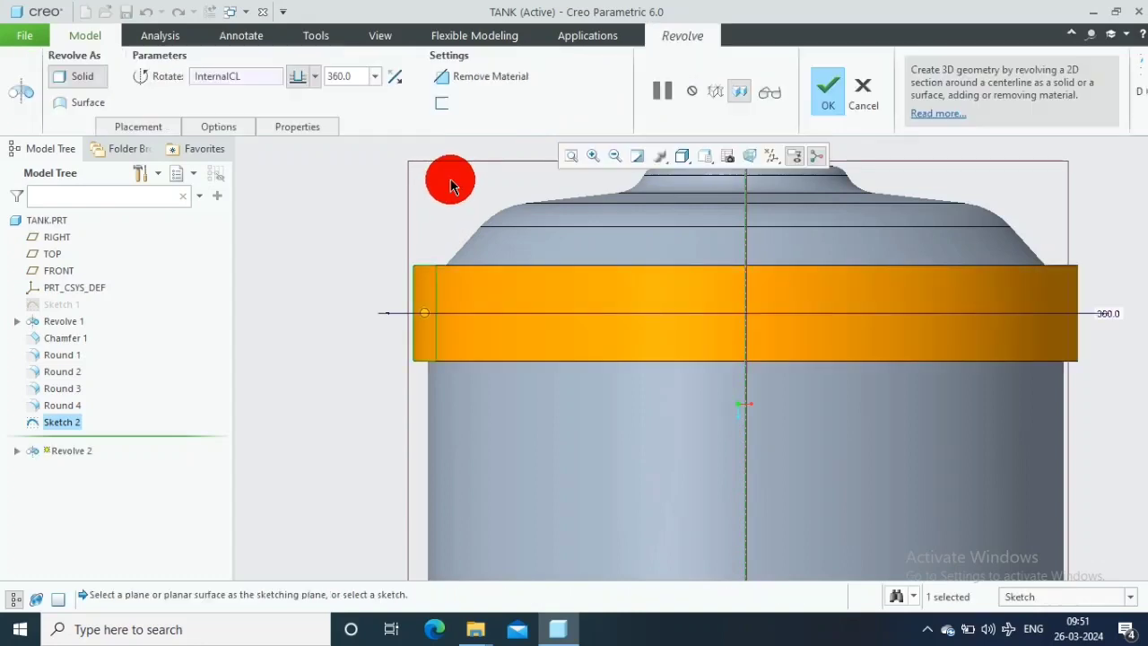
left_click(457, 79)
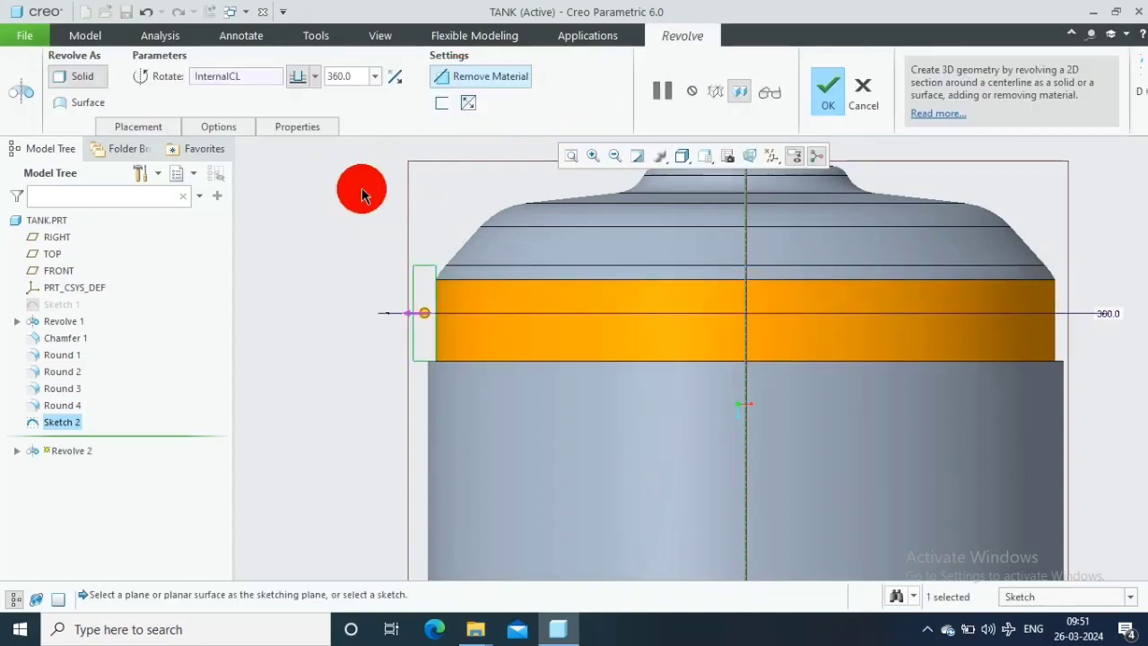
scroll(341, 255, "up", 2)
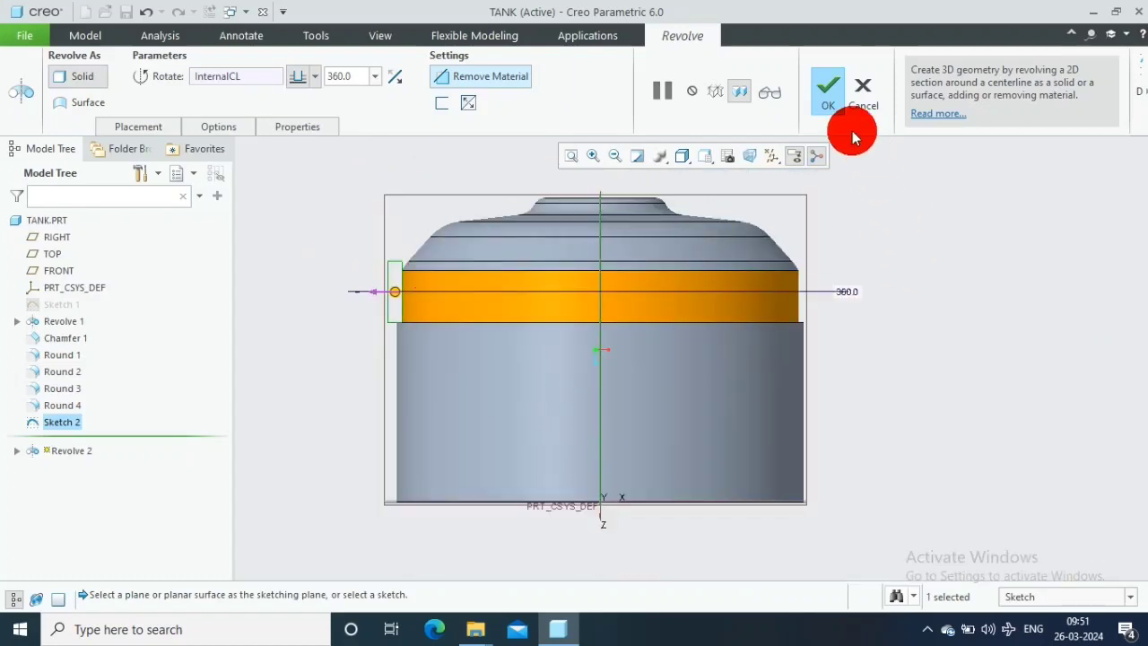
left_click(828, 93)
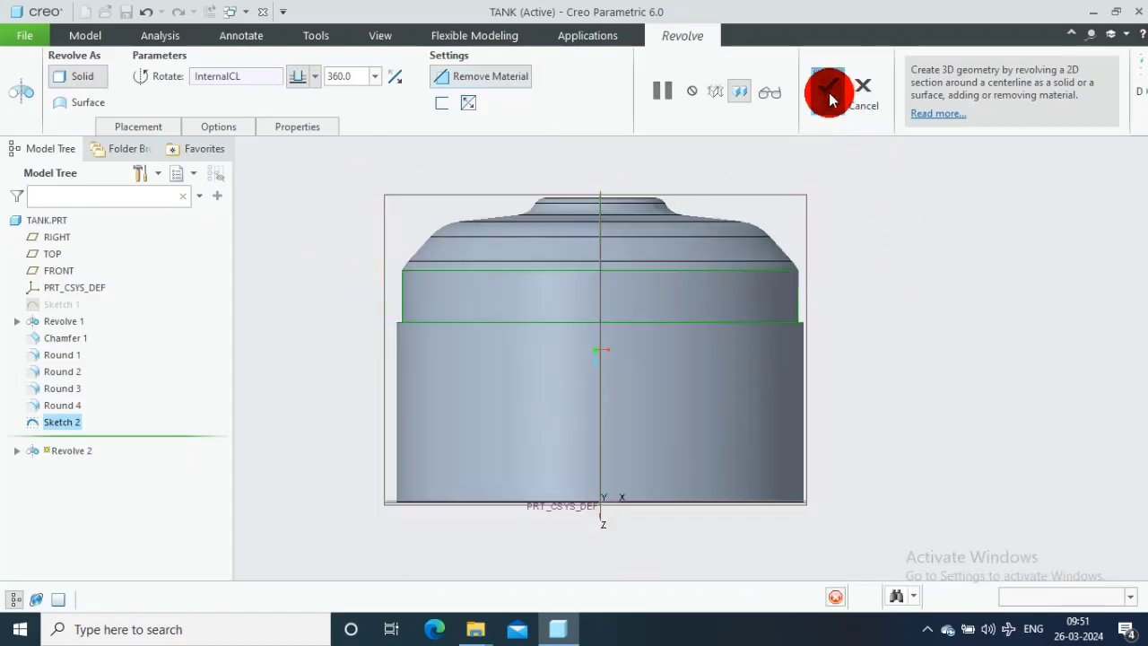
Return to the default orientation, inspect the cut's dimensions, and select Revolve 2.
left_click(886, 237)
key("ctrl+d")
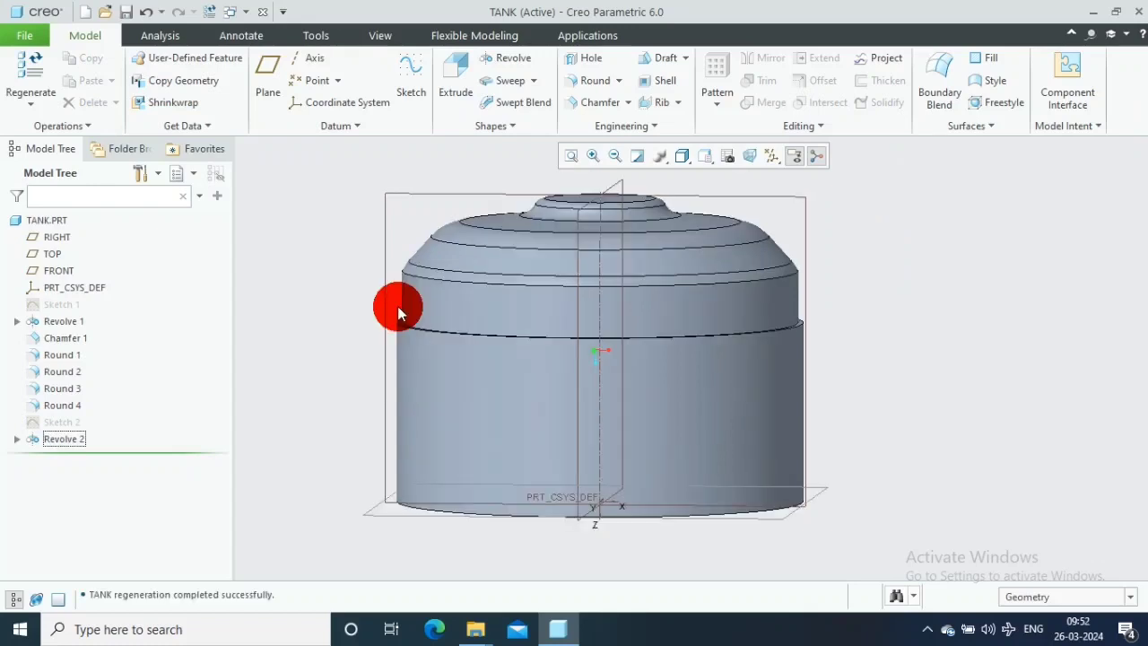
double_click(405, 296)
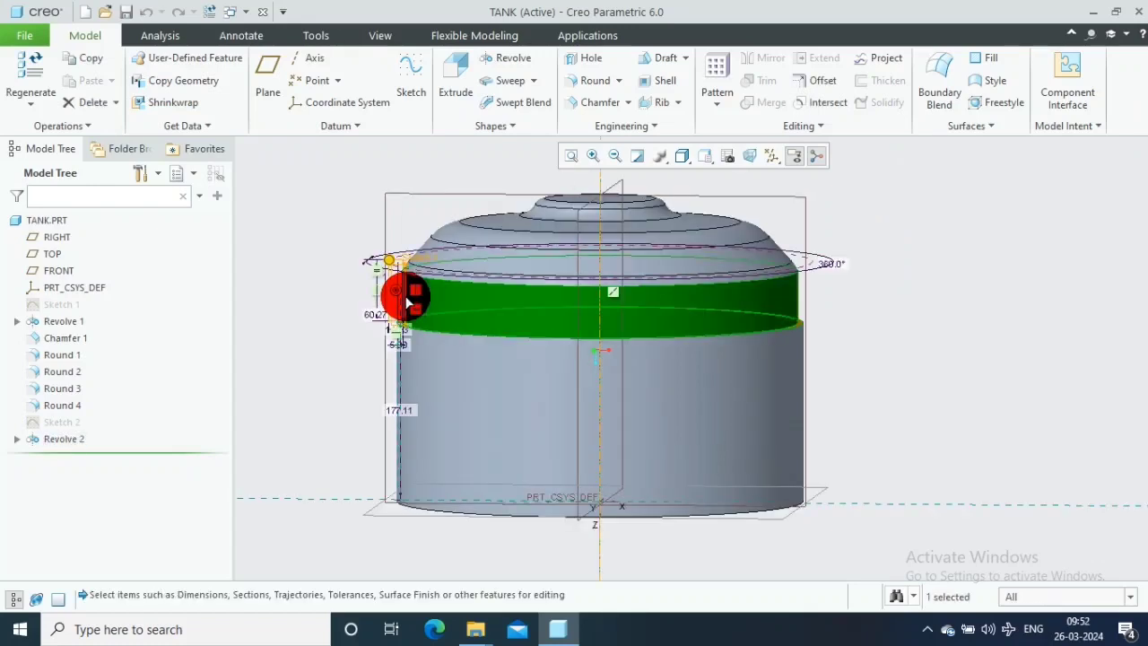
left_click(312, 286)
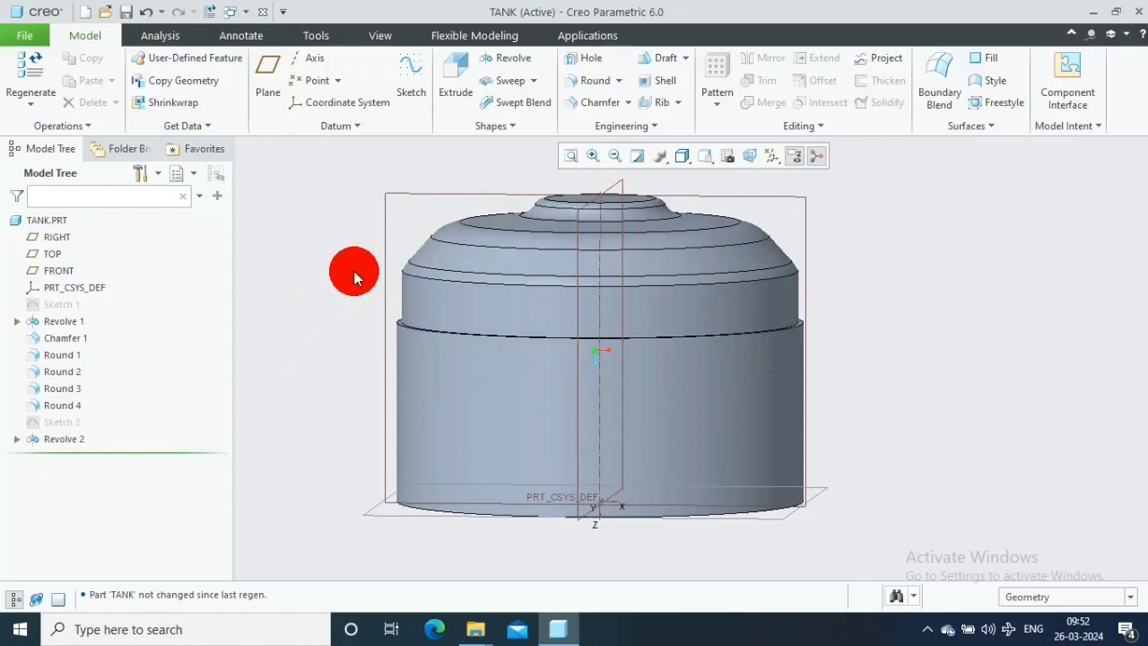
left_click(408, 287)
Pattern the band cut by direction along the tank's top face, pointing downward.
left_click(719, 103)
left_click(728, 126)
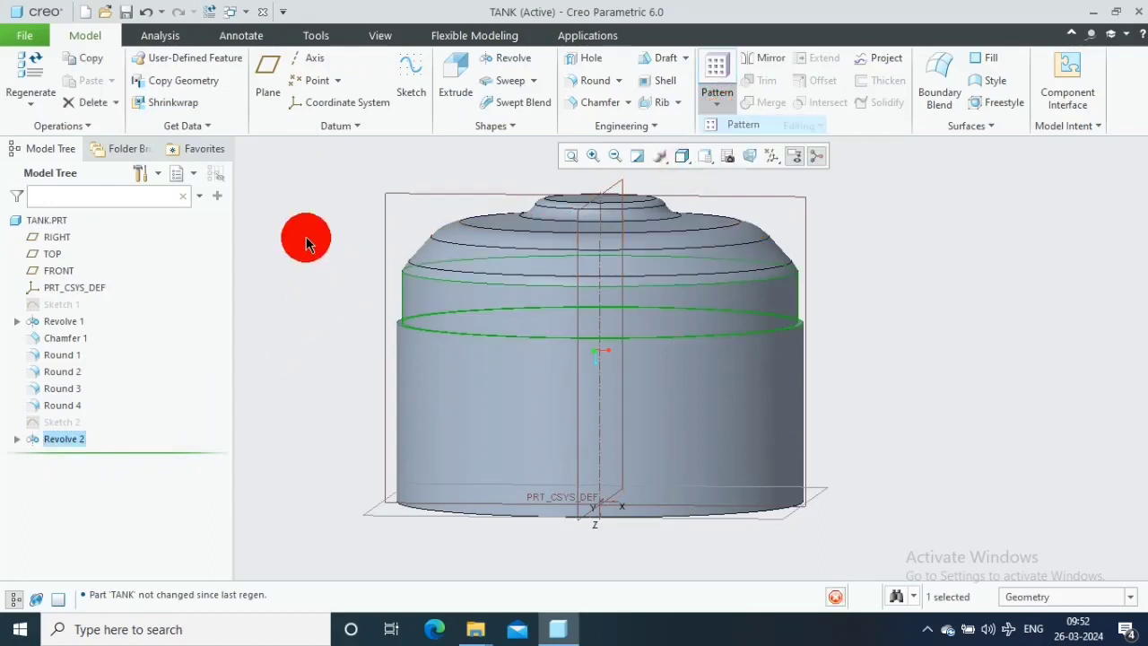
left_click(136, 85)
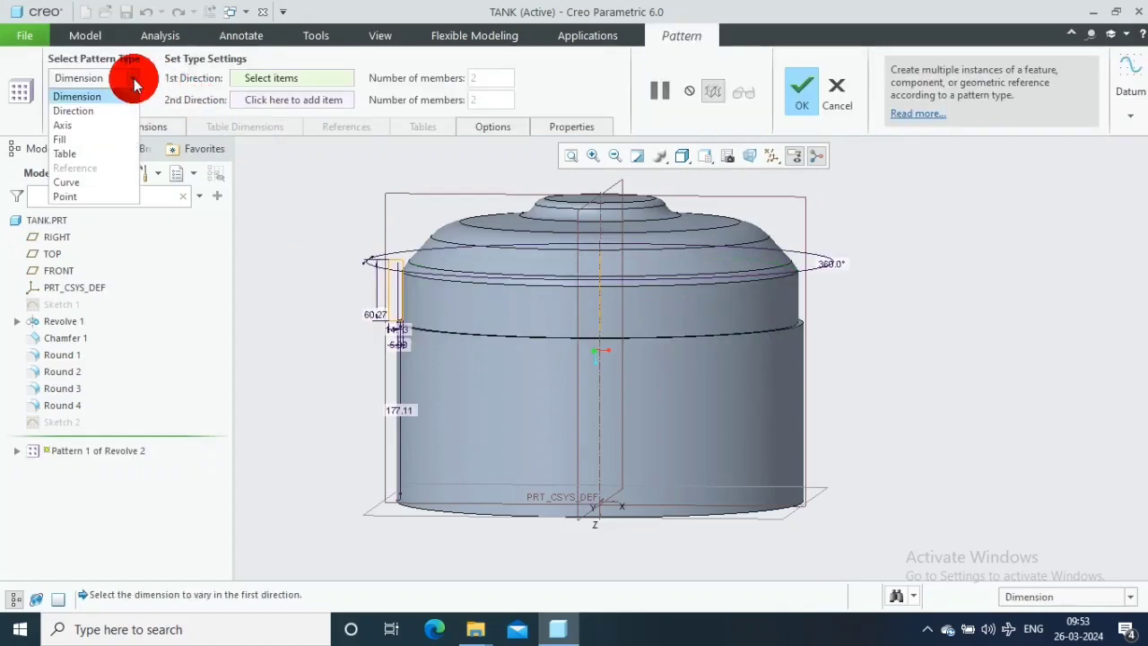
left_click(83, 110)
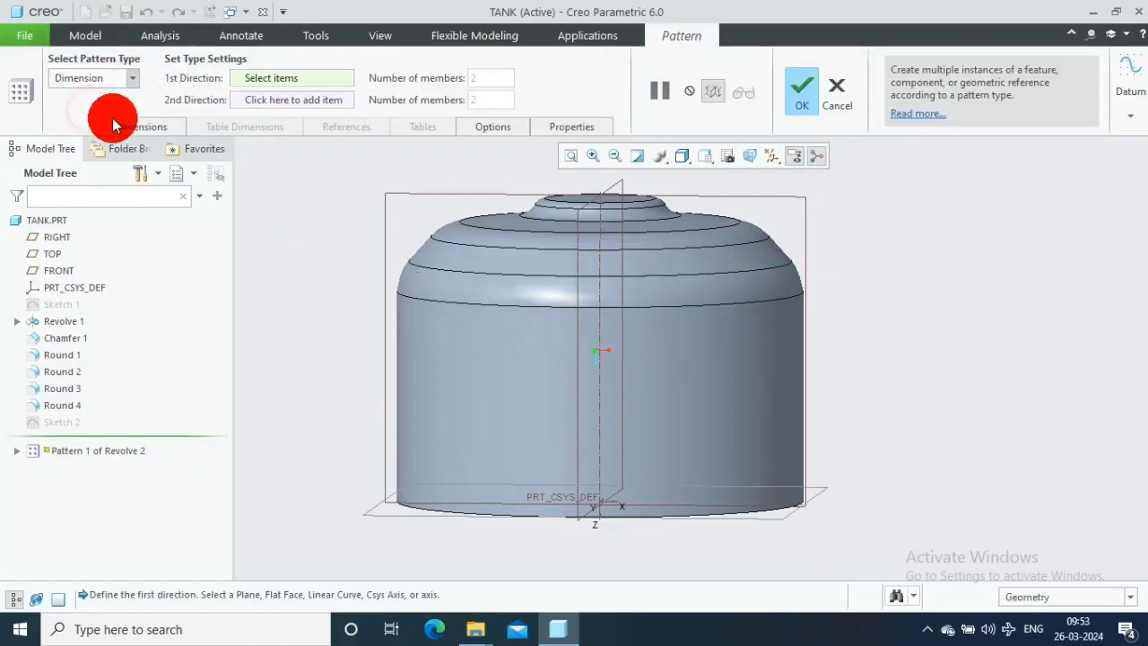
left_click(588, 194)
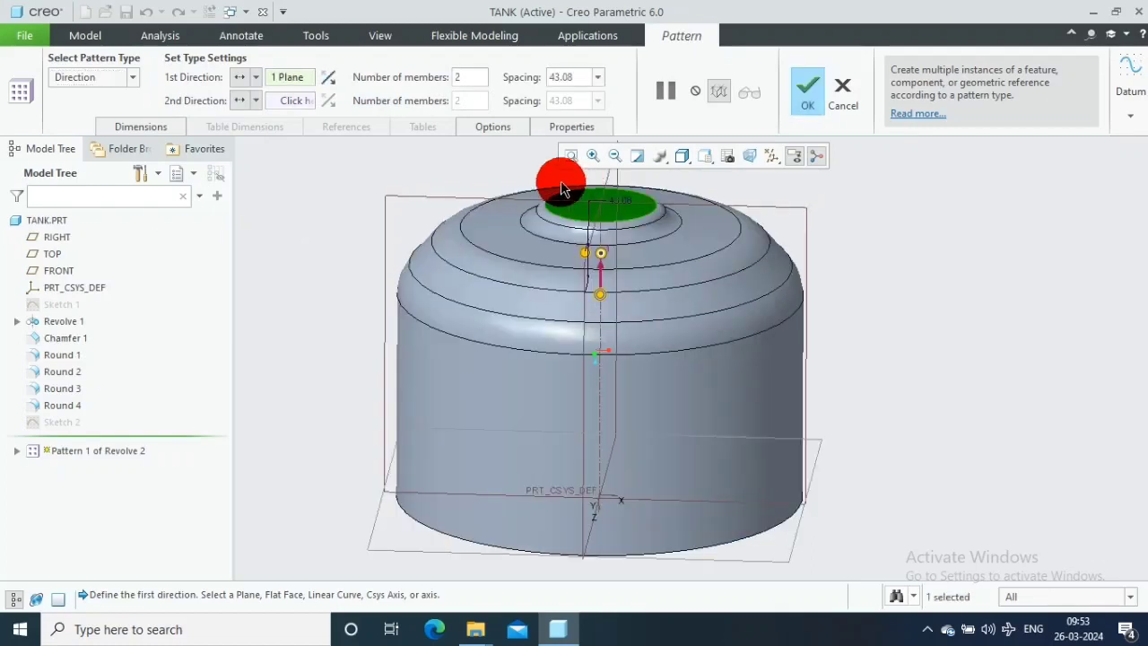
left_click(328, 81)
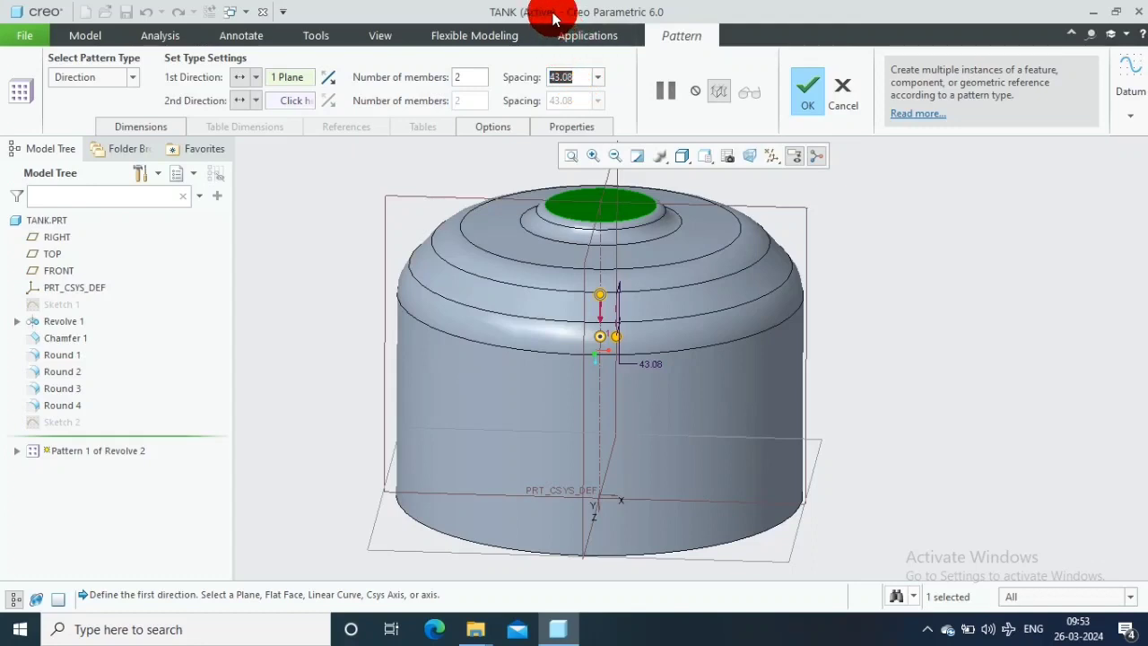
Set the pattern to 3 members spaced 120.00 apart and finish it.
type("100")
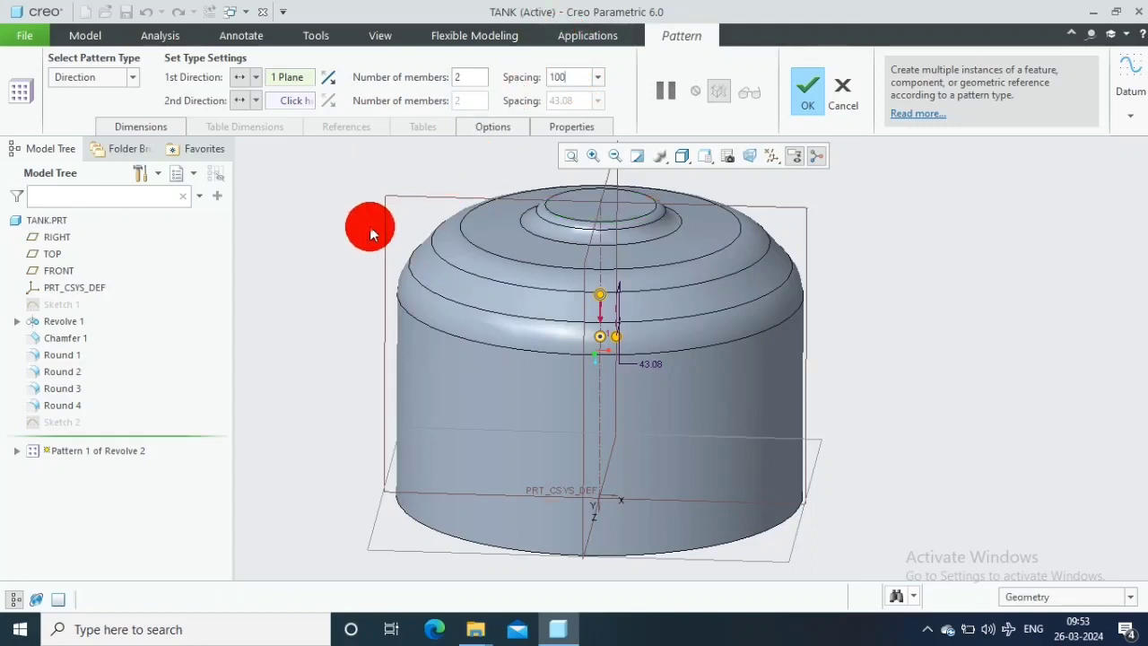
key("Return")
left_click(582, 76)
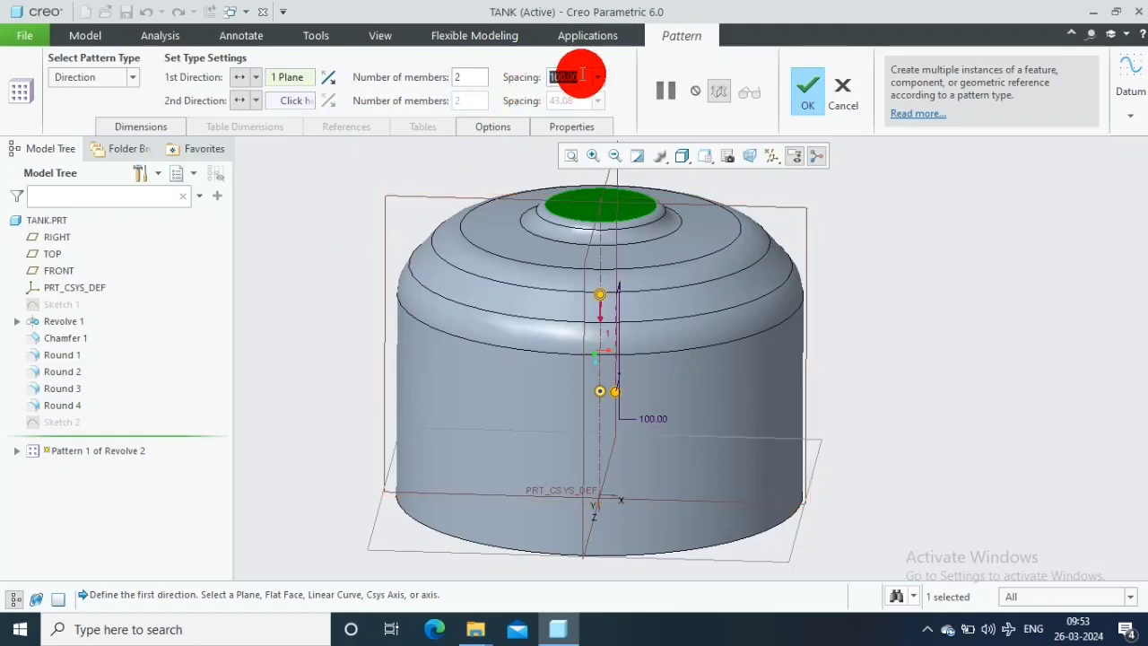
type("120")
key("Return")
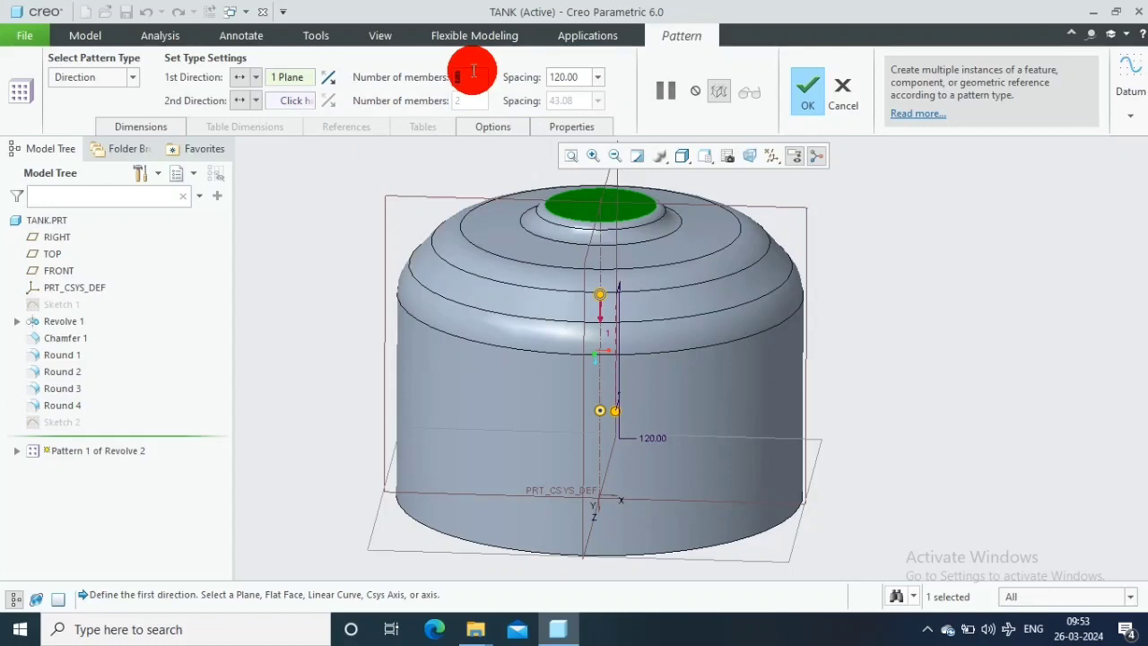
type("3")
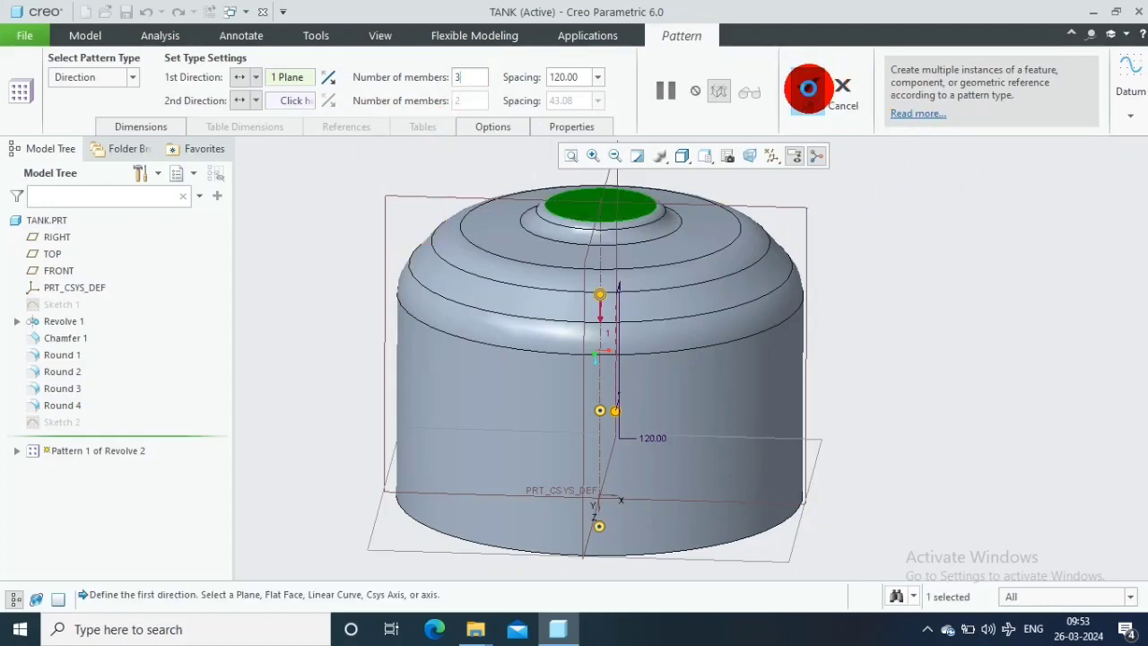
left_click(808, 87)
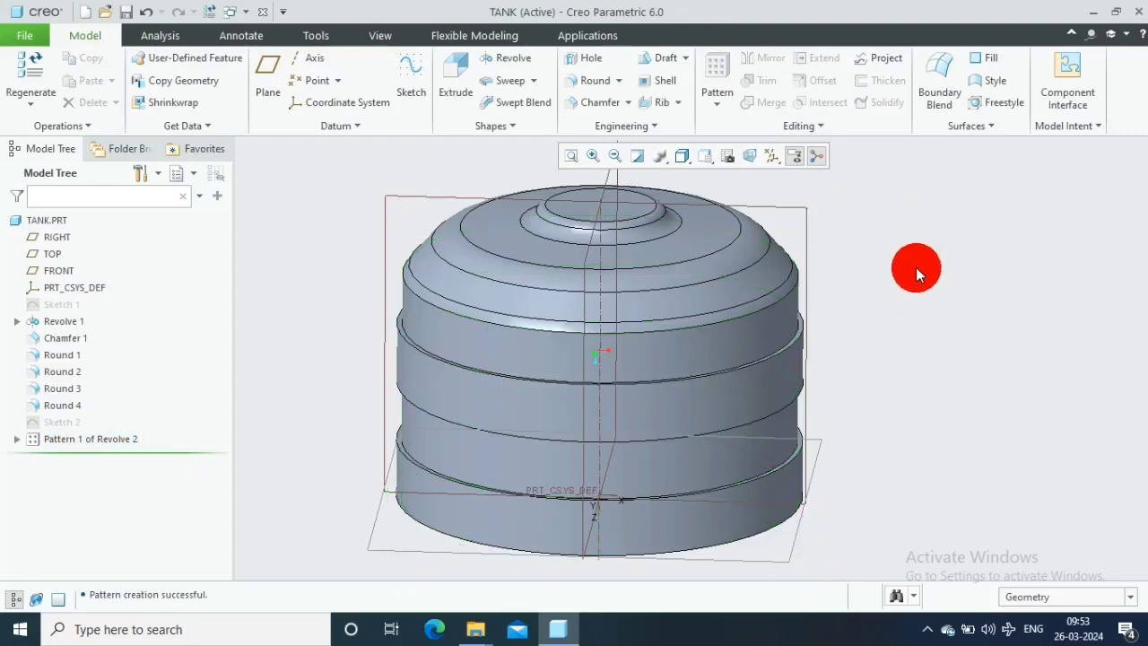
Reset to the default view and hide all datum planes, axes, points and coordinate systems.
scroll(898, 221, "down", 2)
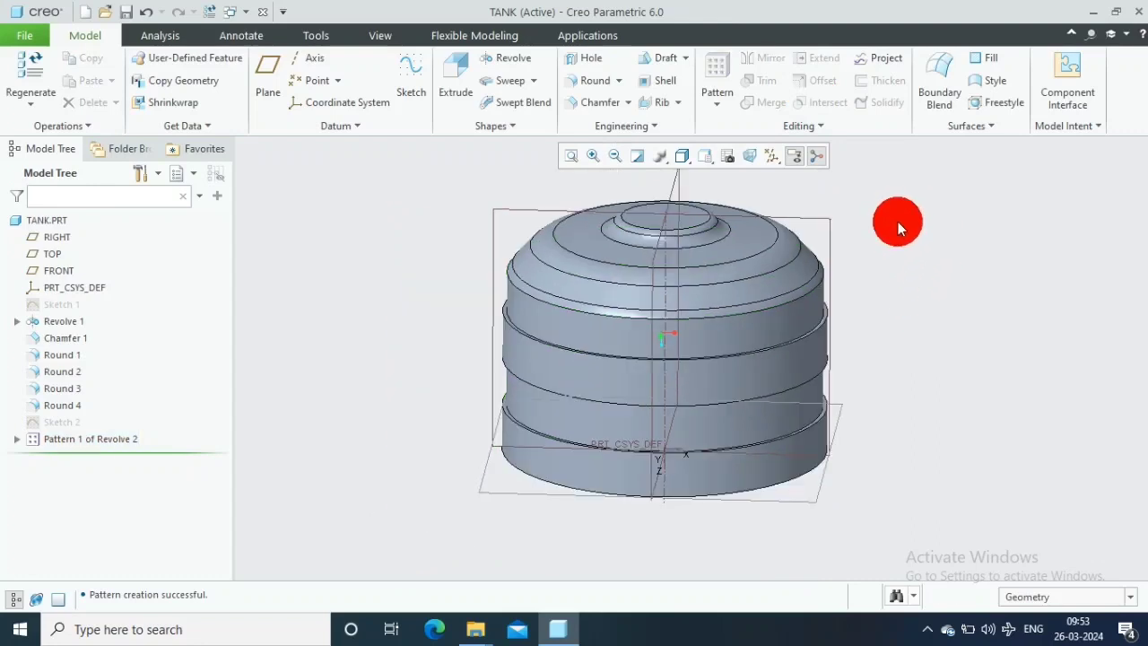
middle_click_drag(984, 275, 974, 267)
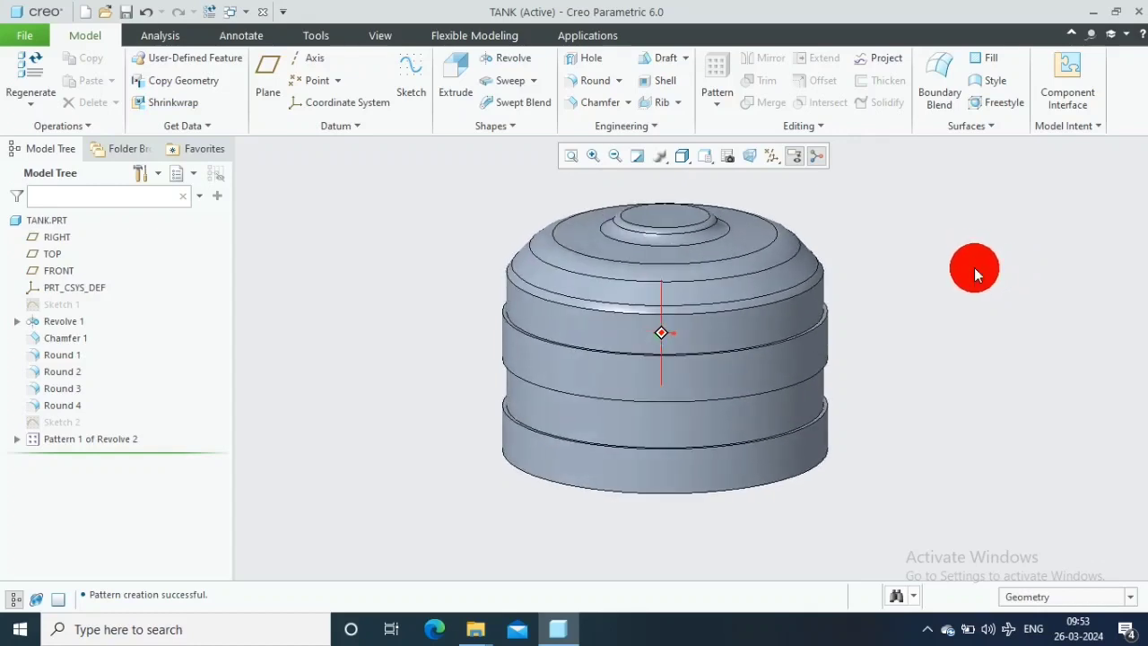
key("ctrl+d")
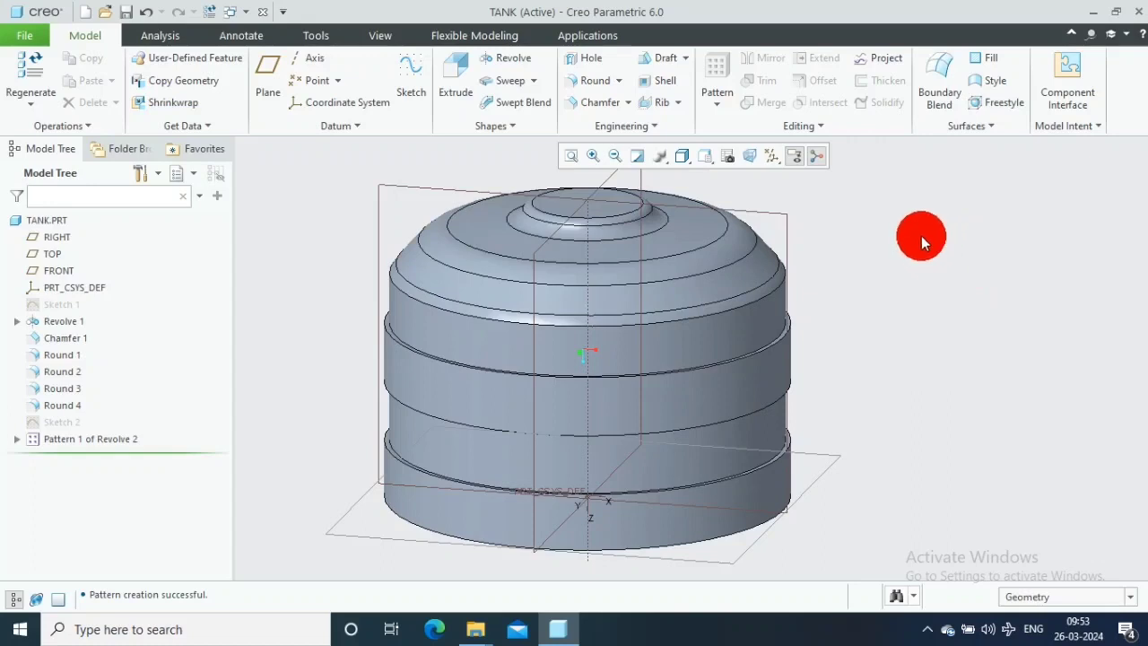
left_click(772, 156)
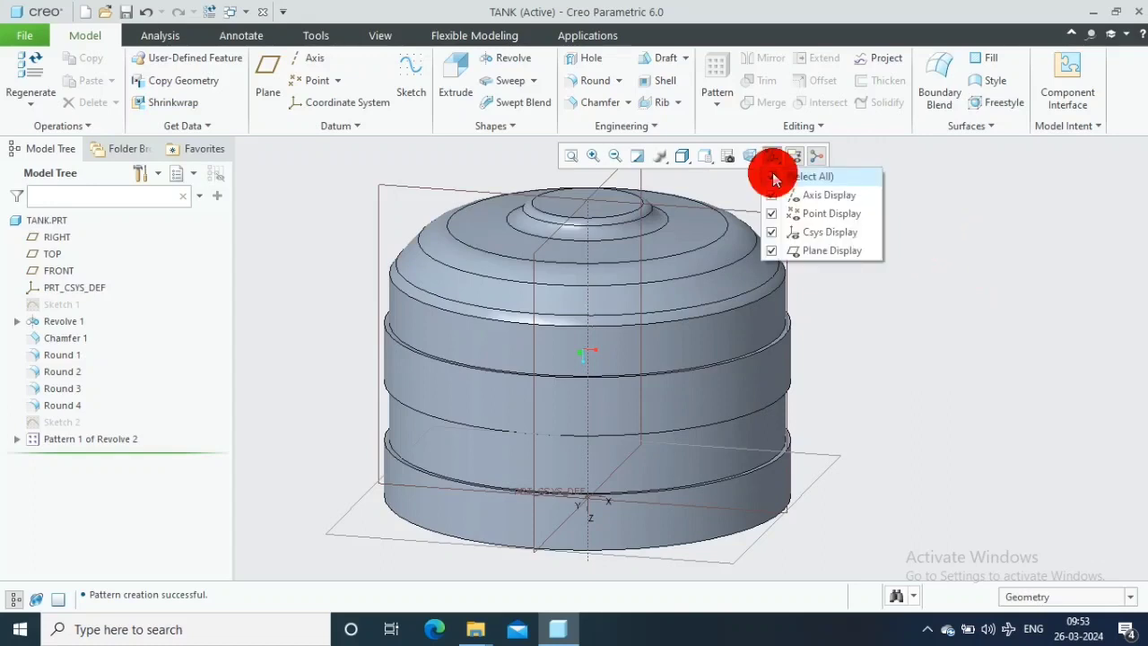
left_click(771, 176)
left_click(989, 321)
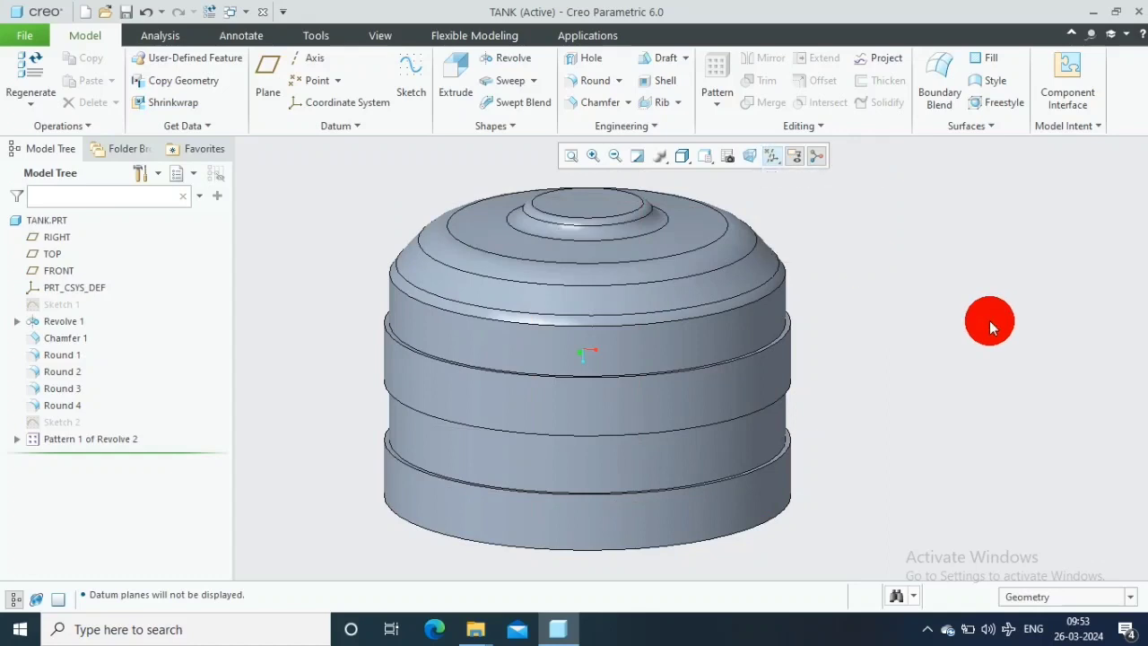
left_click(618, 80)
Round the four groove ring edges down the tank wall with a 20.00 radius.
left_click(606, 100)
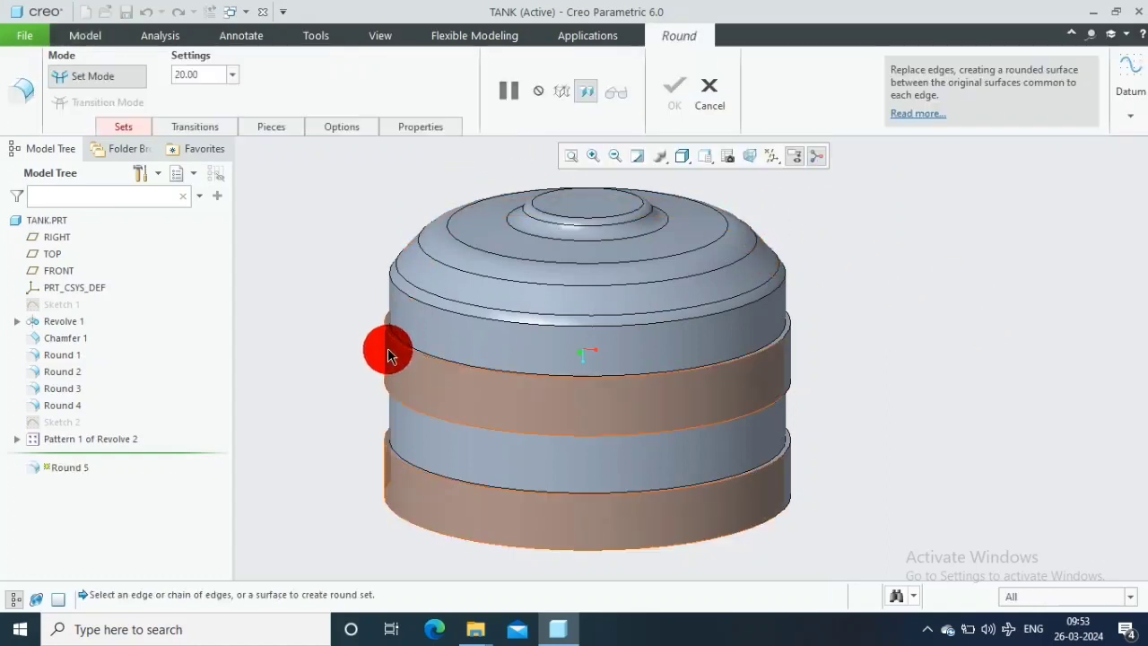
left_click(387, 328)
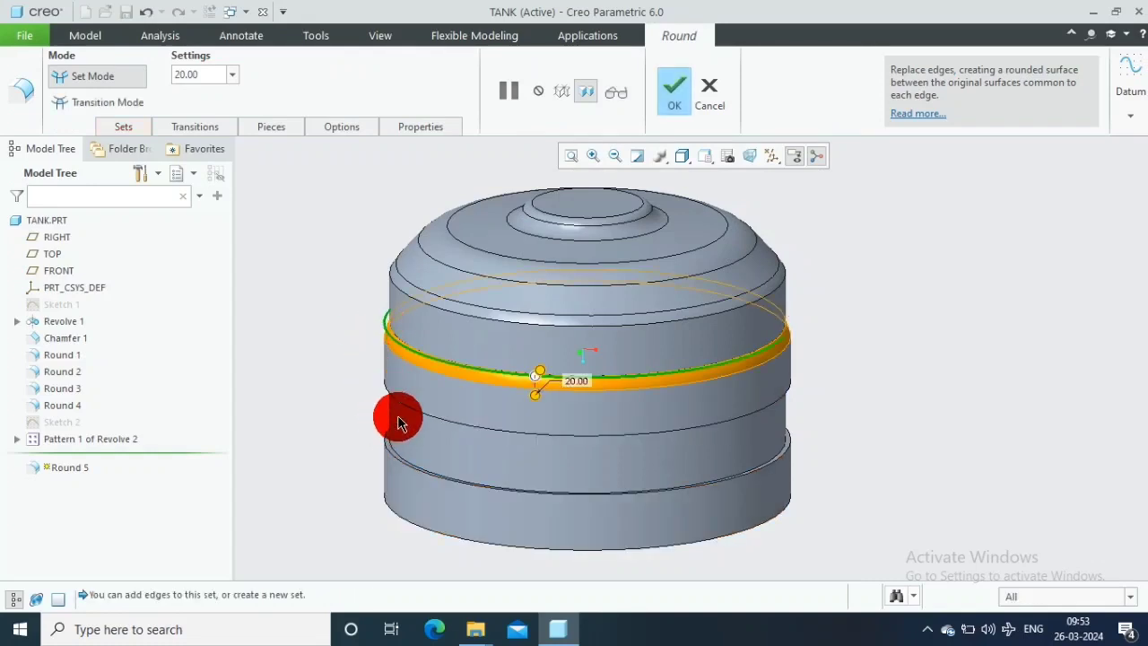
scroll(388, 410, "up", 2)
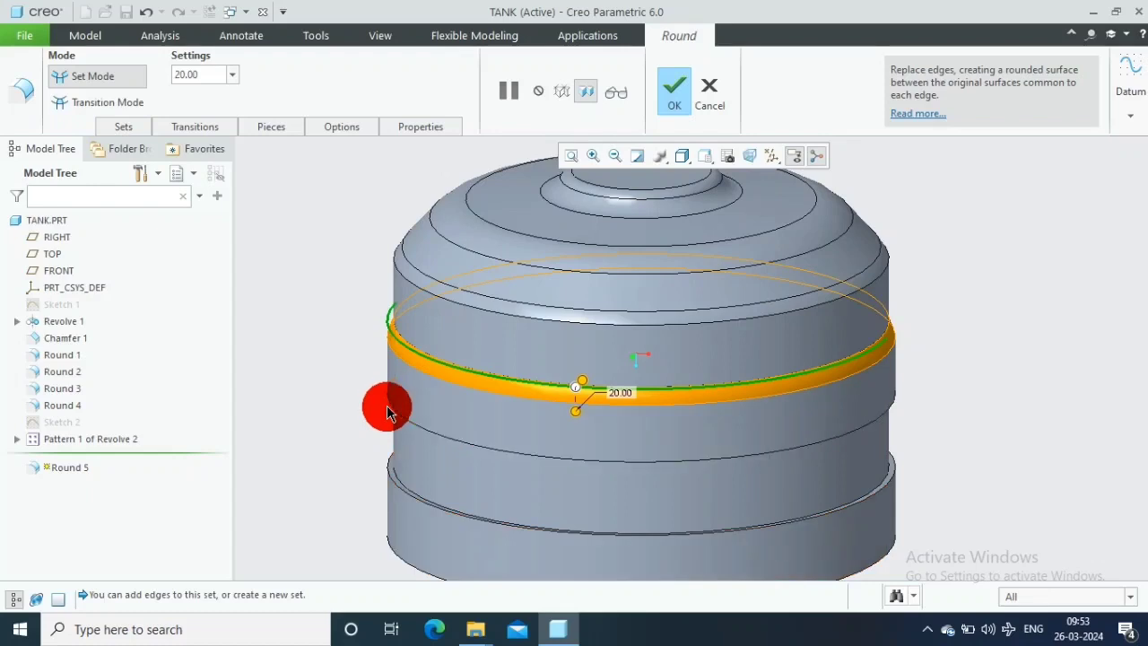
left_click(391, 423, "ctrl")
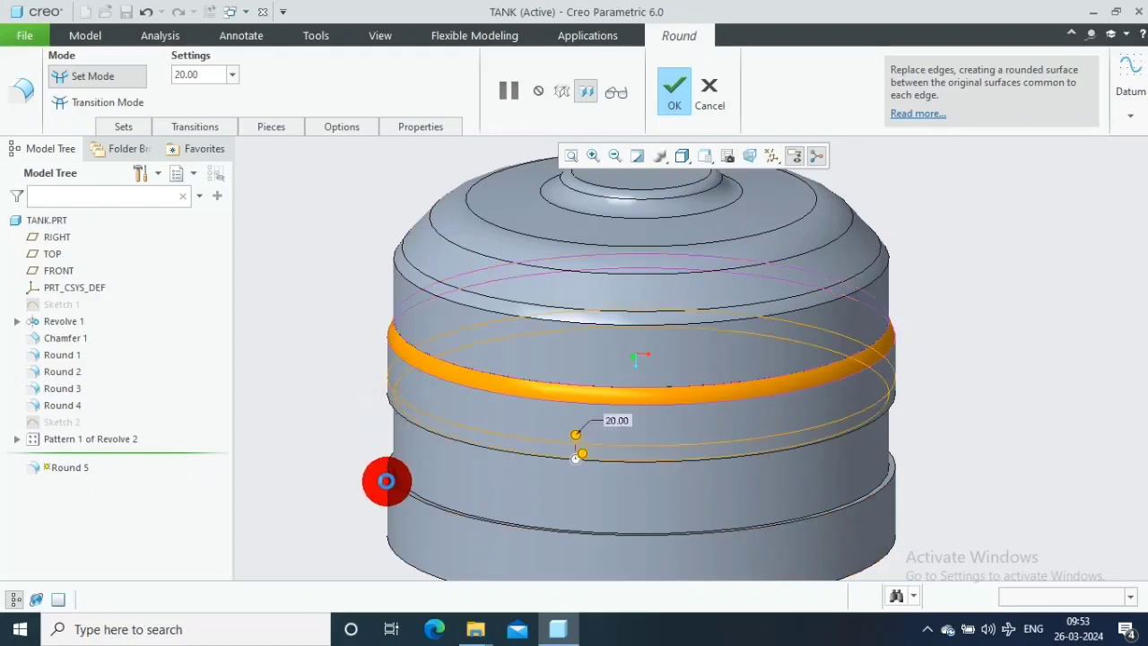
left_click(402, 492, "ctrl")
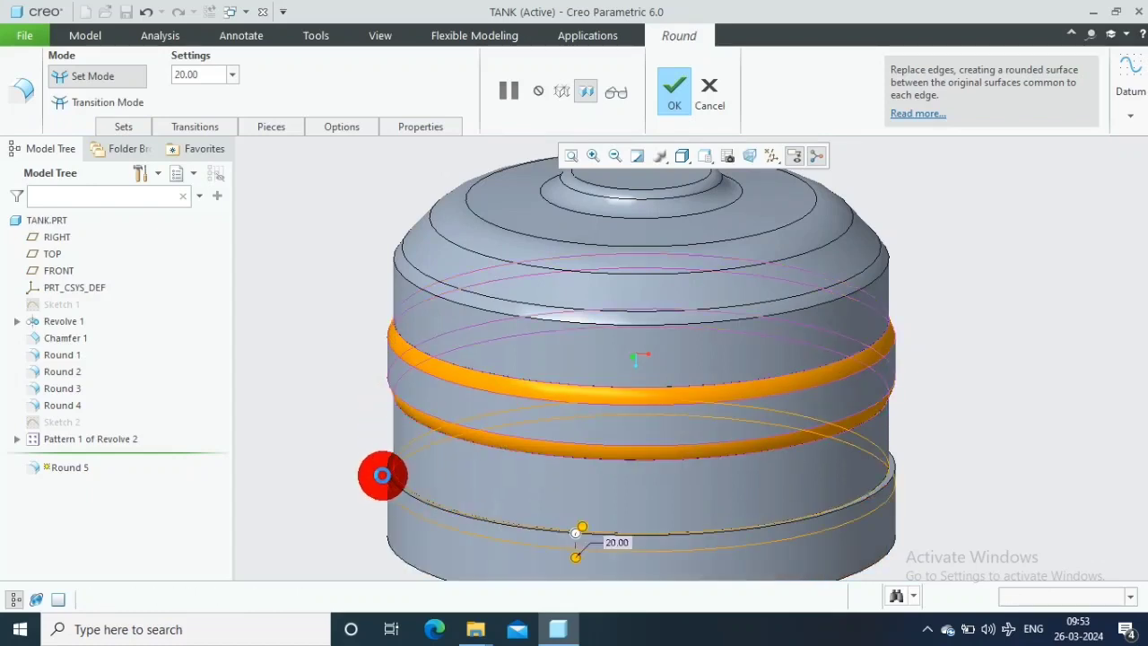
scroll(393, 522, "down", 2)
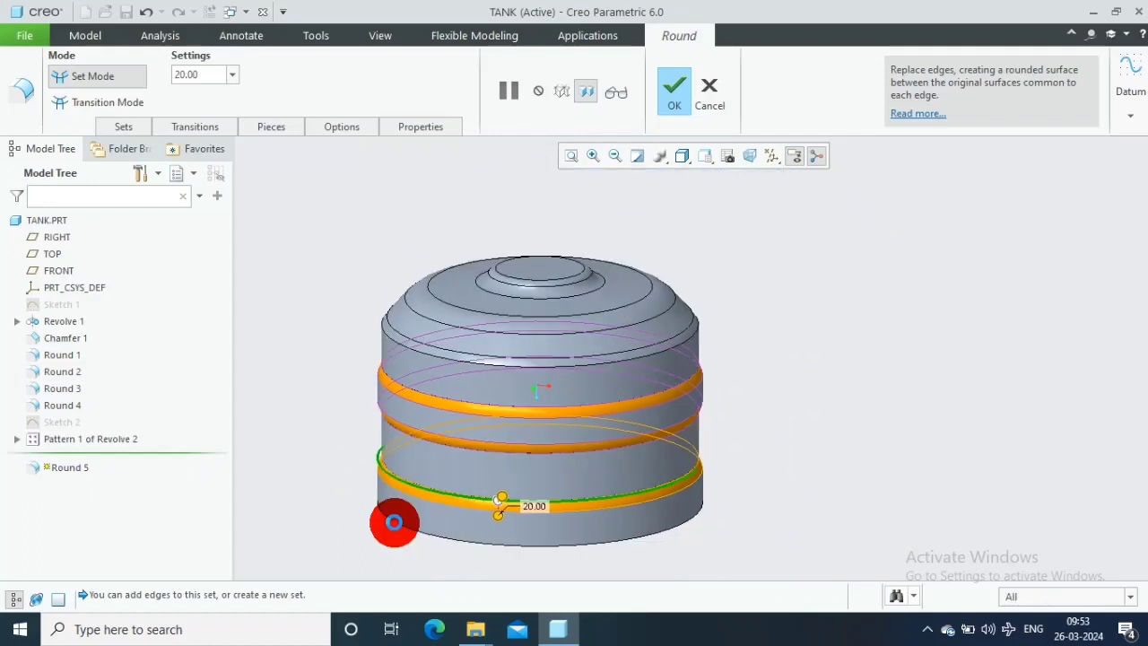
left_click(394, 525, "ctrl")
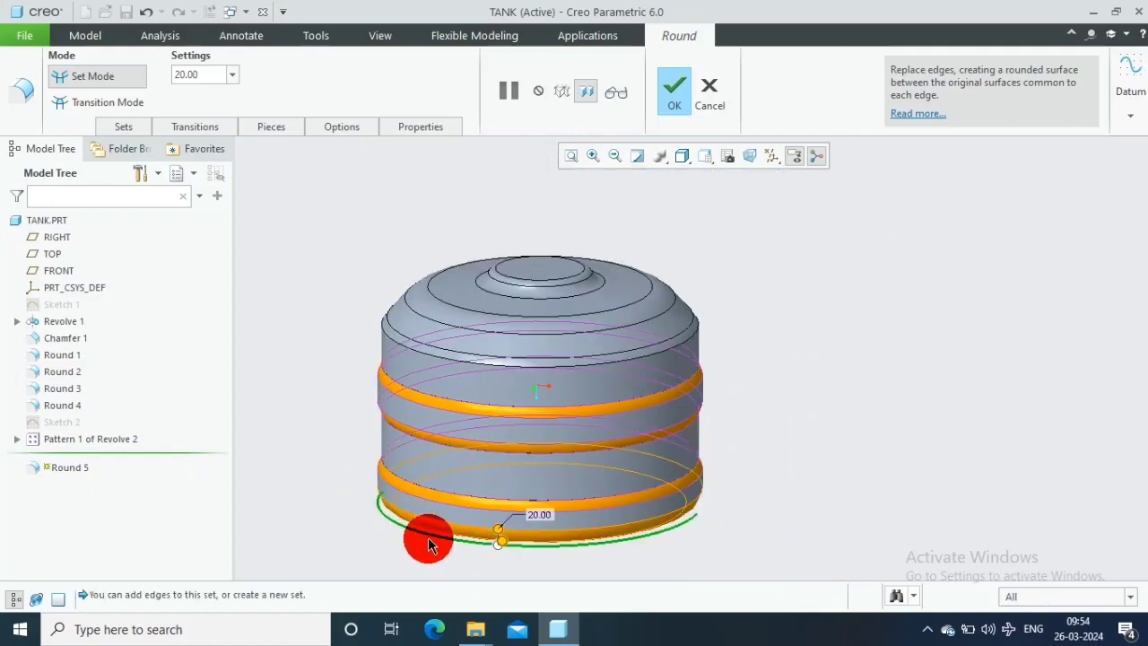
left_click(673, 86)
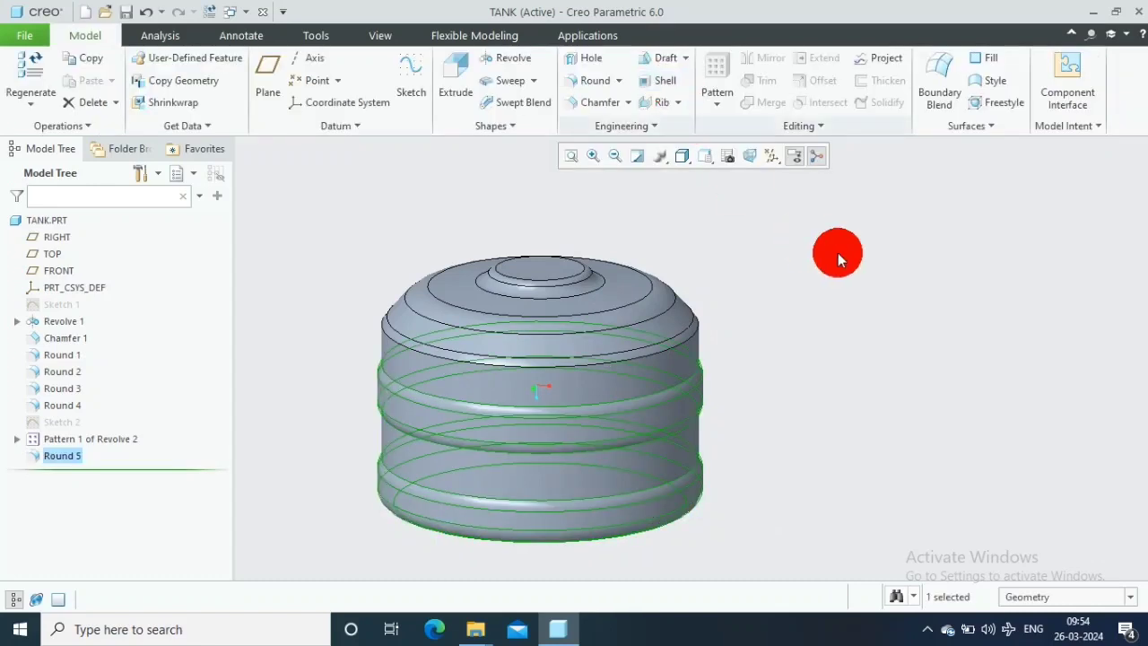
Turn datum plane display back on and select the TOP datum plane.
middle_click_drag(773, 265, 826, 244)
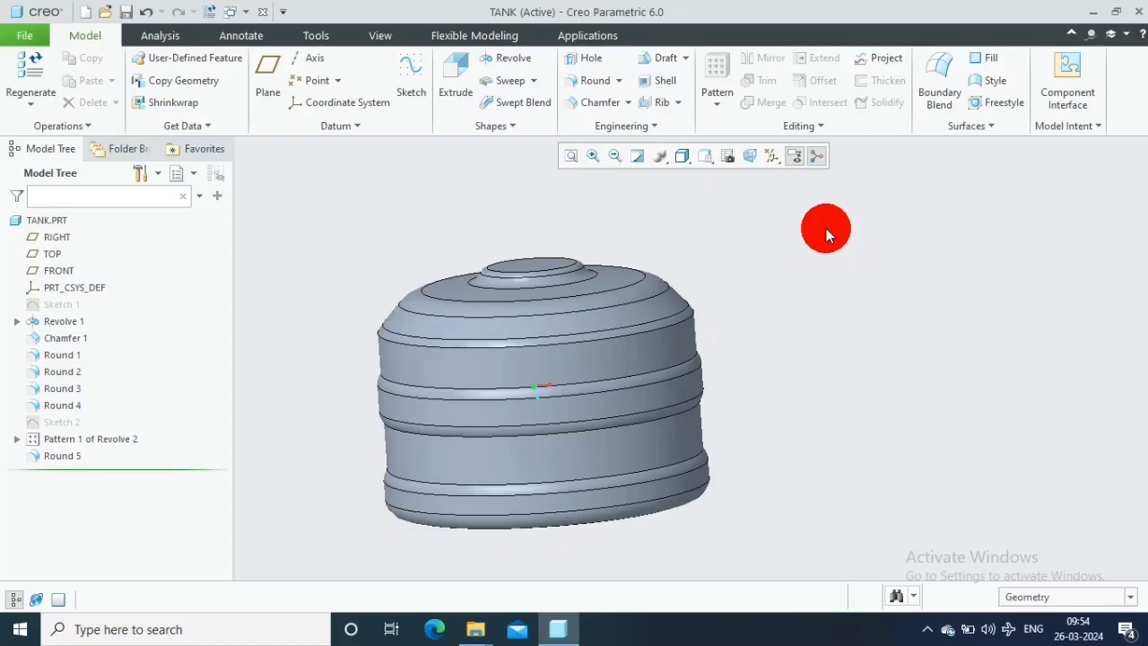
left_click(771, 158)
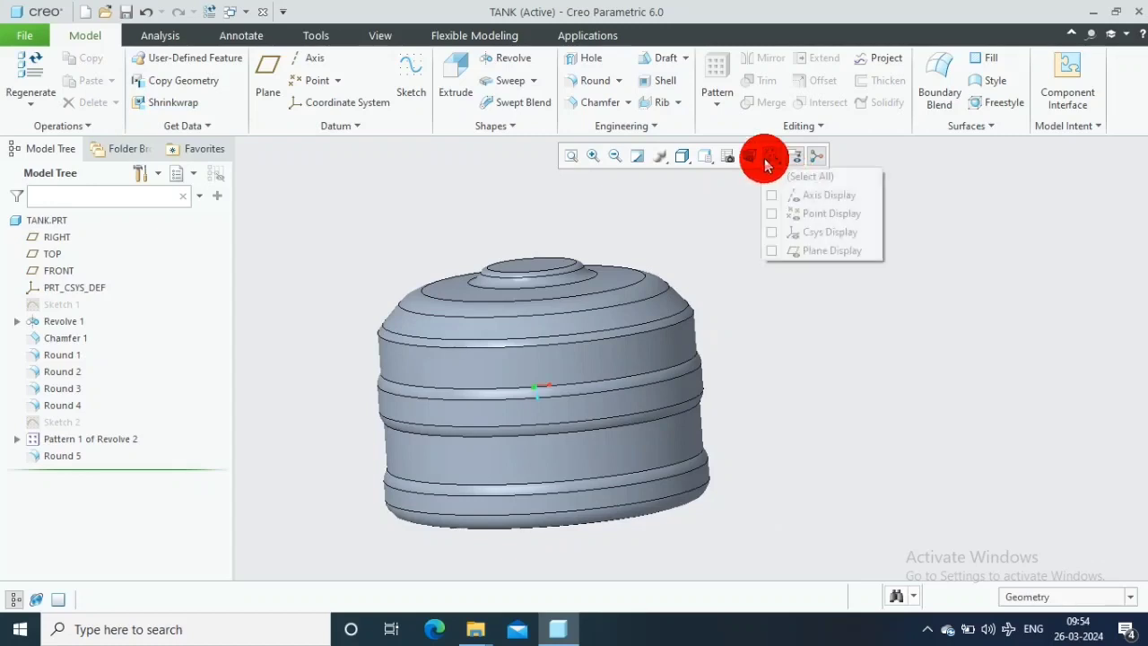
left_click(773, 250)
left_click(790, 327)
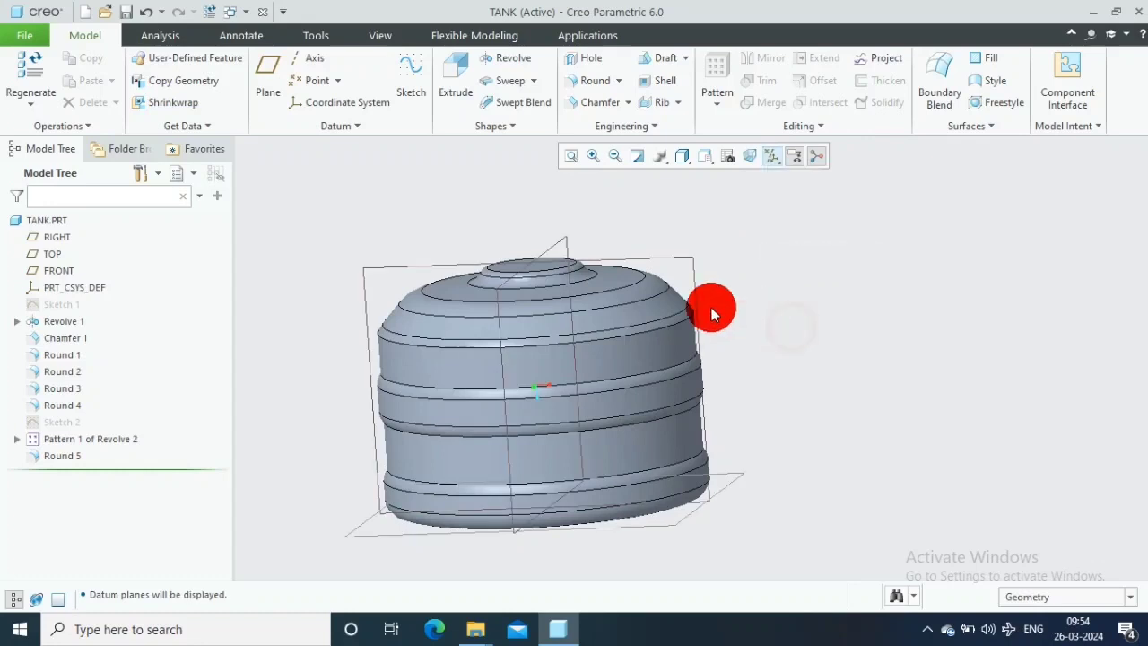
left_click(667, 260)
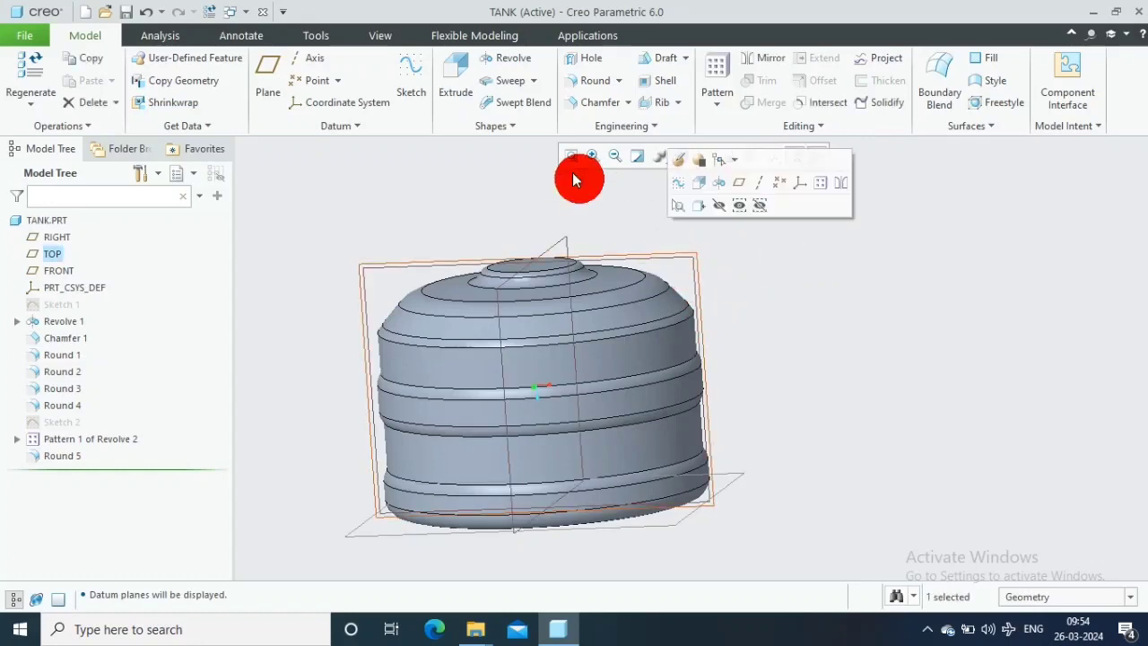
Start Sketch 3 on TOP, view it flat-on, and reference the tank's top surface and Round 2 edge.
left_click(414, 89)
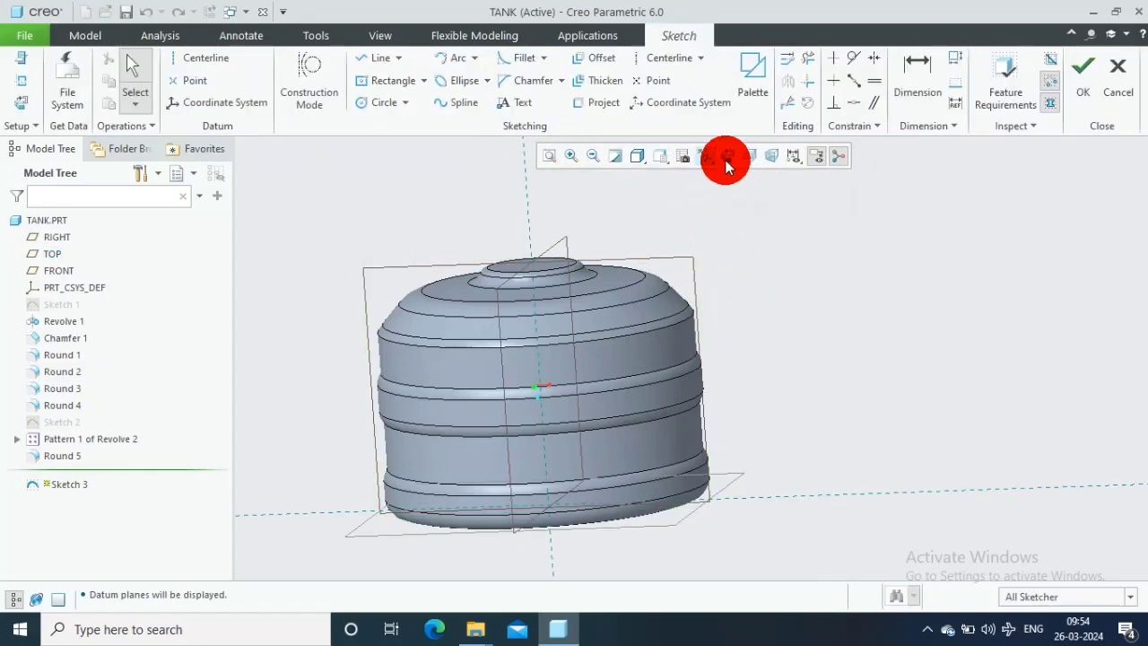
left_click(728, 158)
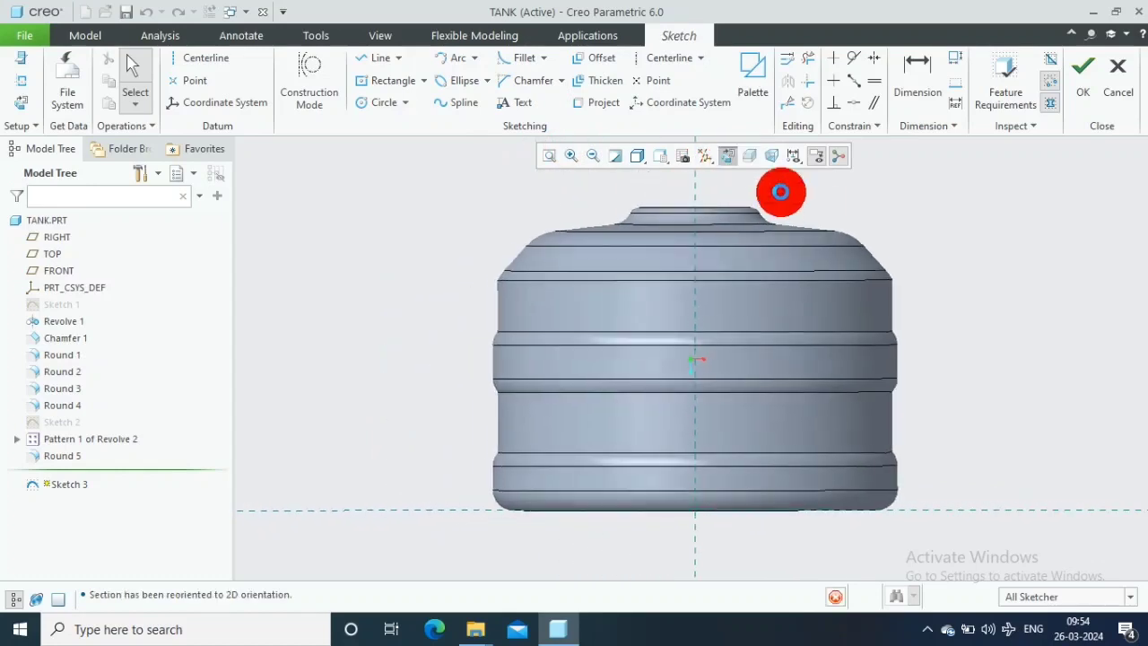
scroll(815, 203, "down", 1)
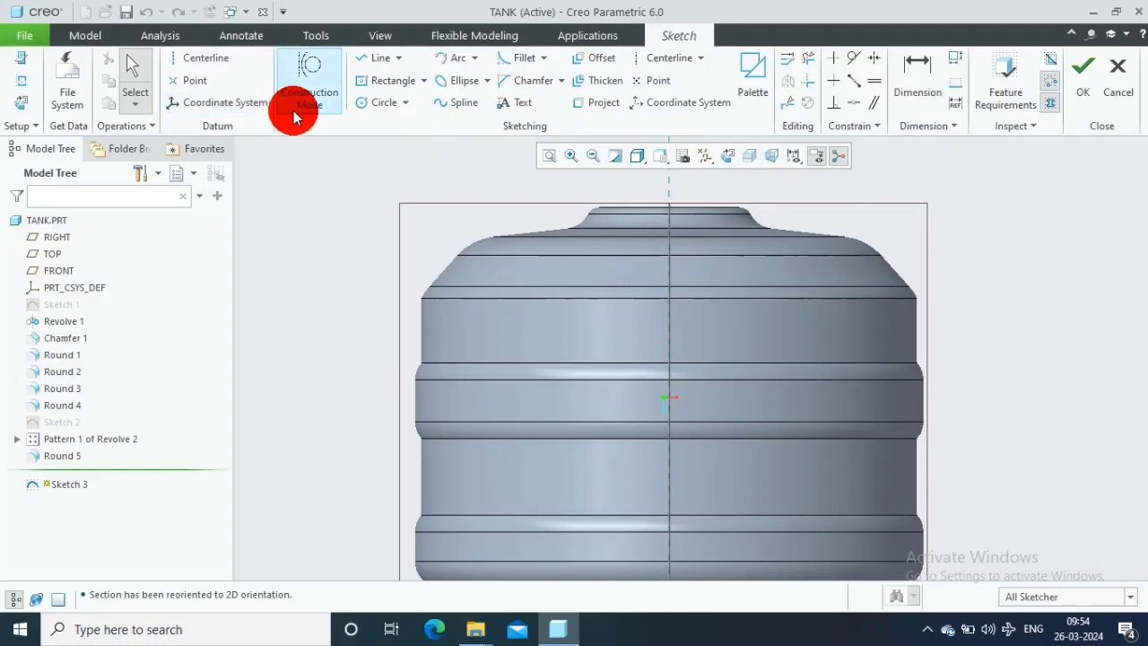
left_click(23, 90)
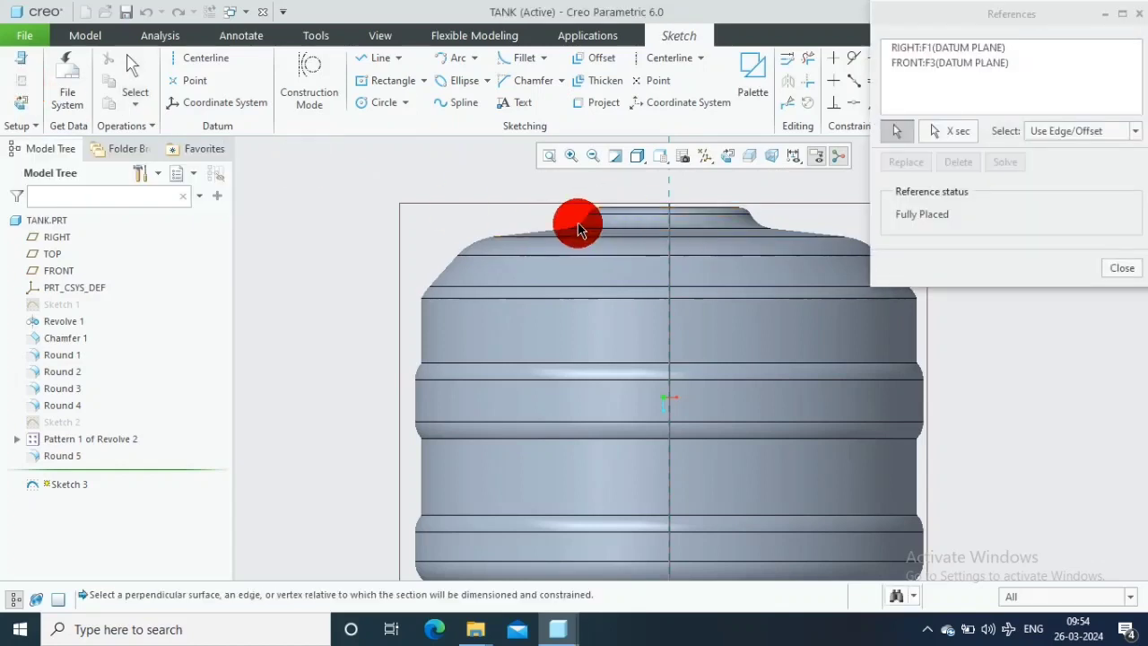
left_click(579, 226)
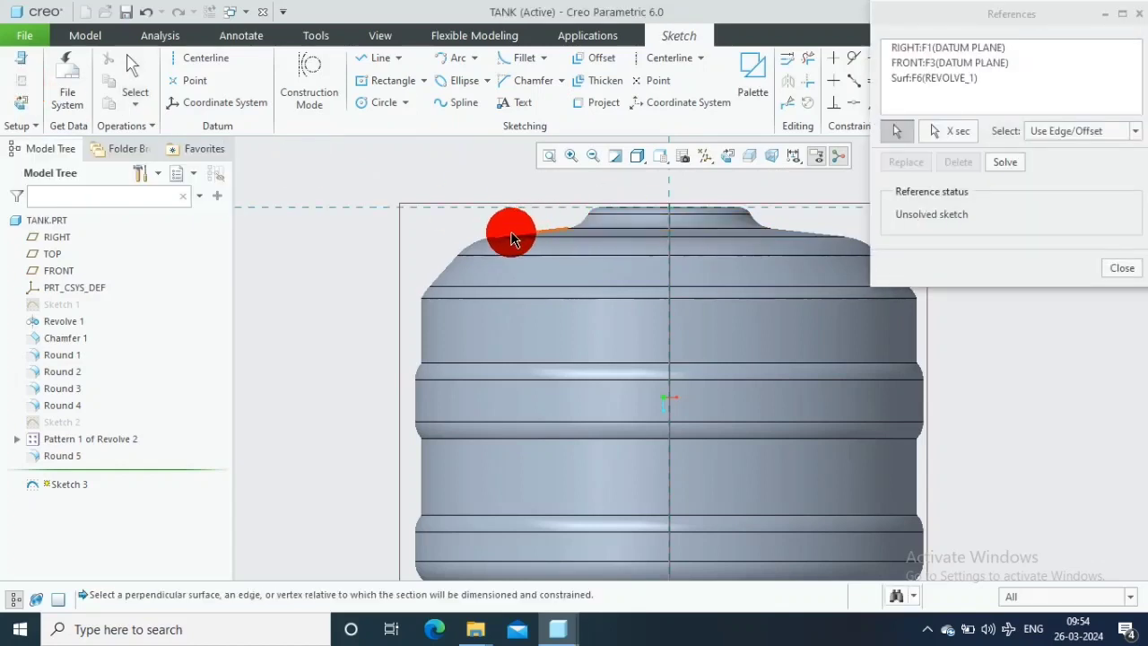
left_click(467, 267)
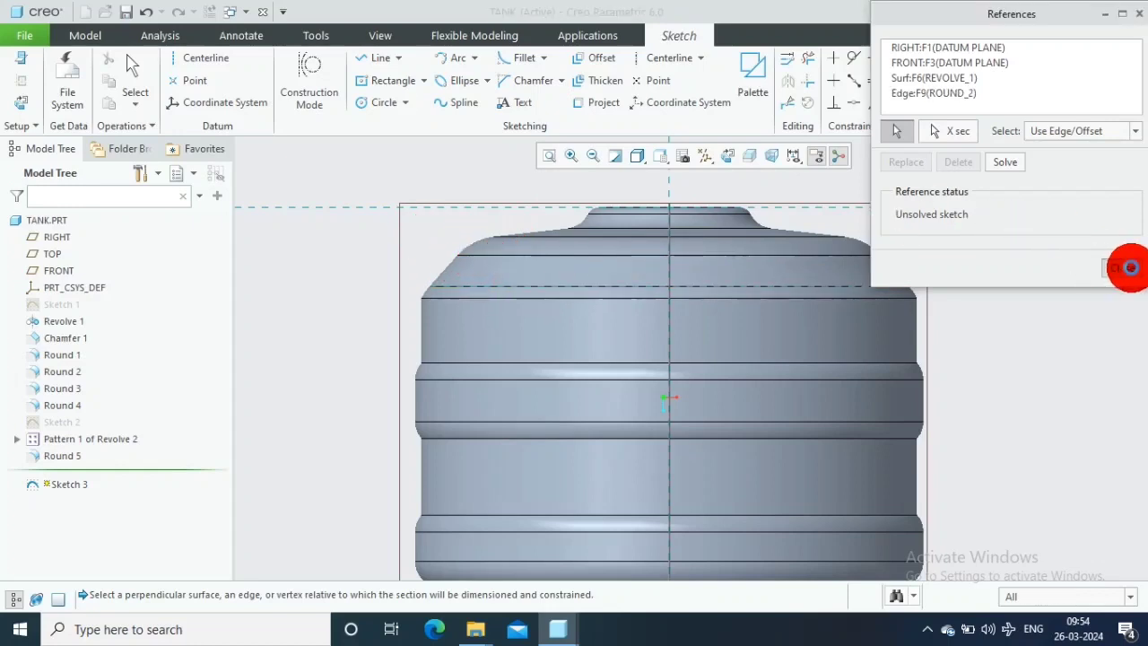
left_click(1125, 269)
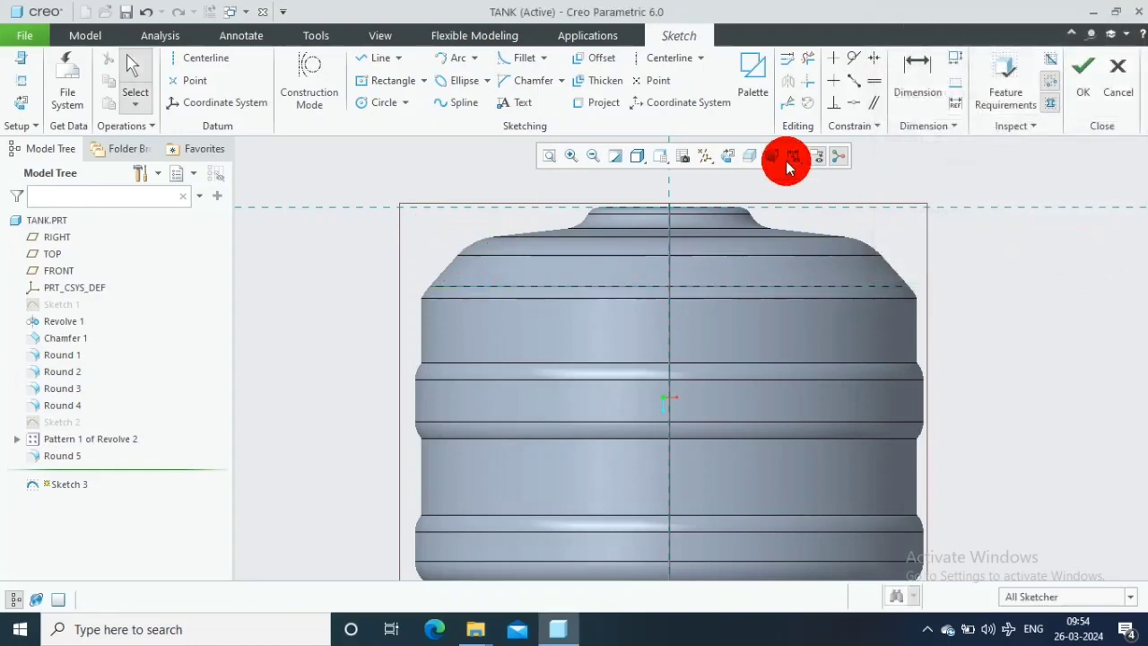
Draw a closed four-sided bracket outline at the tank's upper shoulder and accept Sketch 3.
left_click(374, 58)
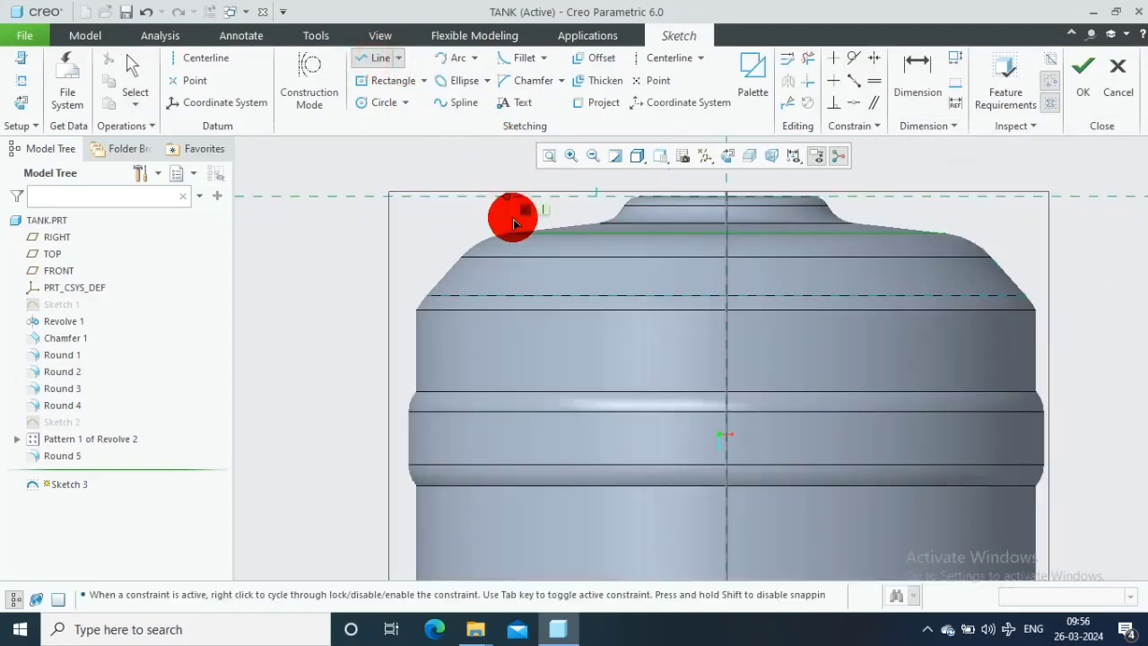
left_click(515, 224)
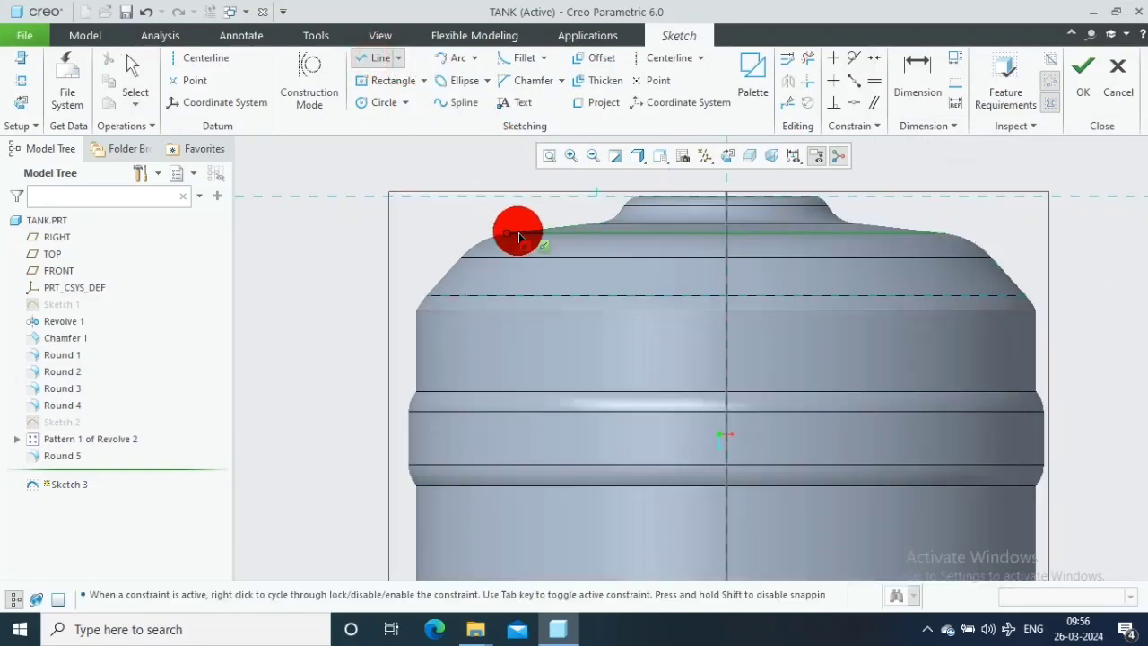
left_click(421, 233)
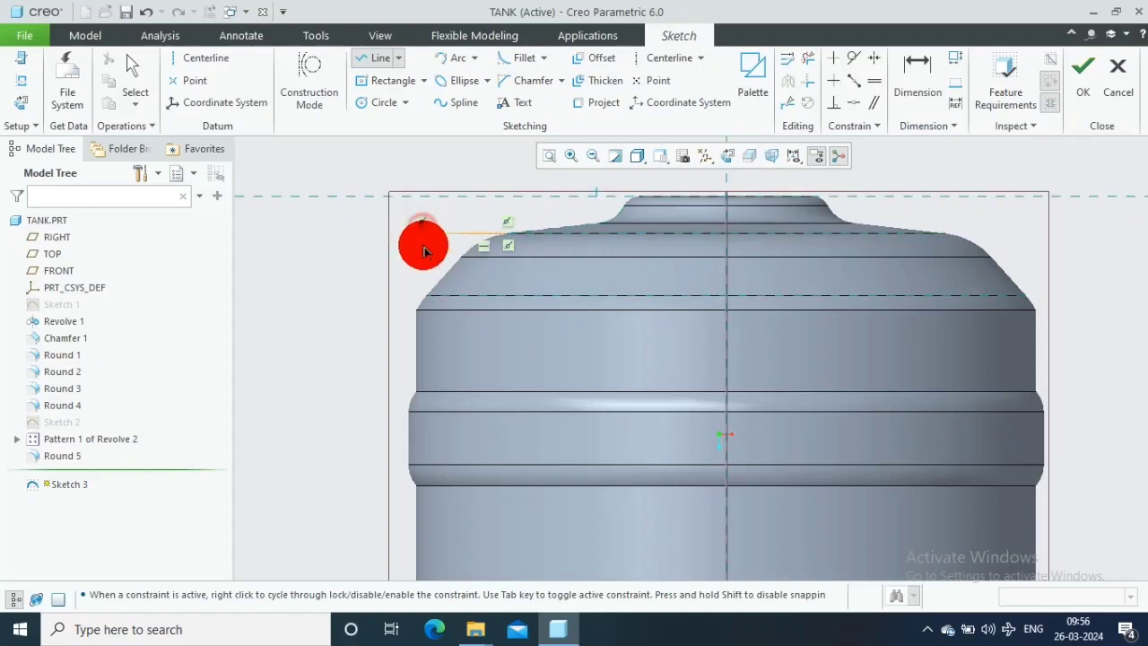
left_click(416, 311)
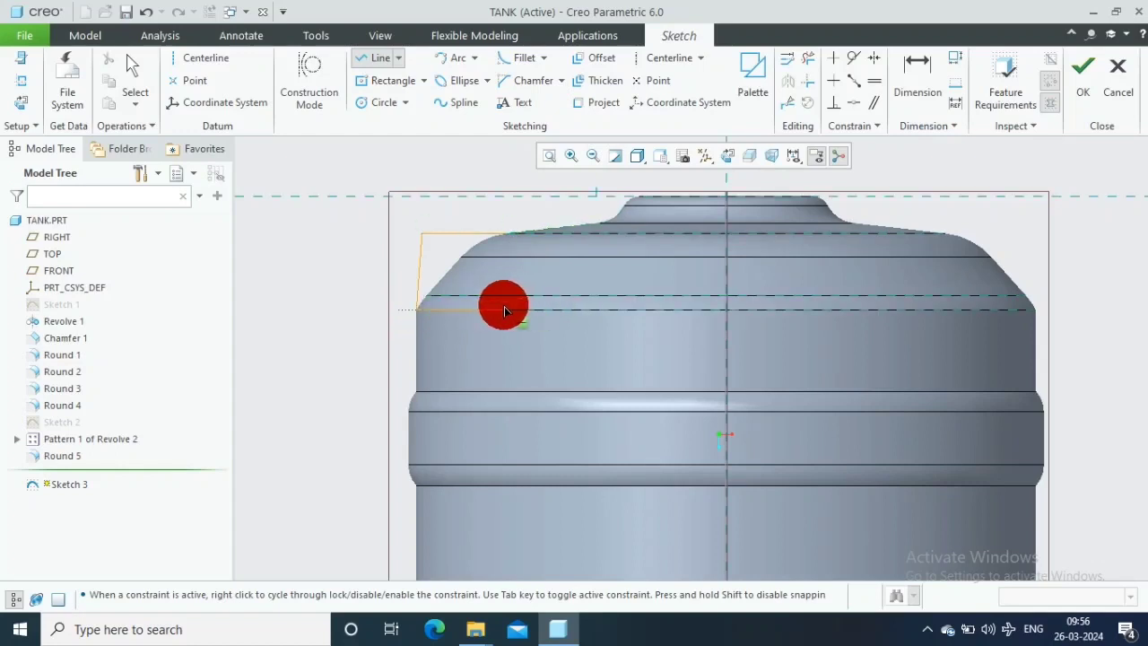
left_click(511, 260)
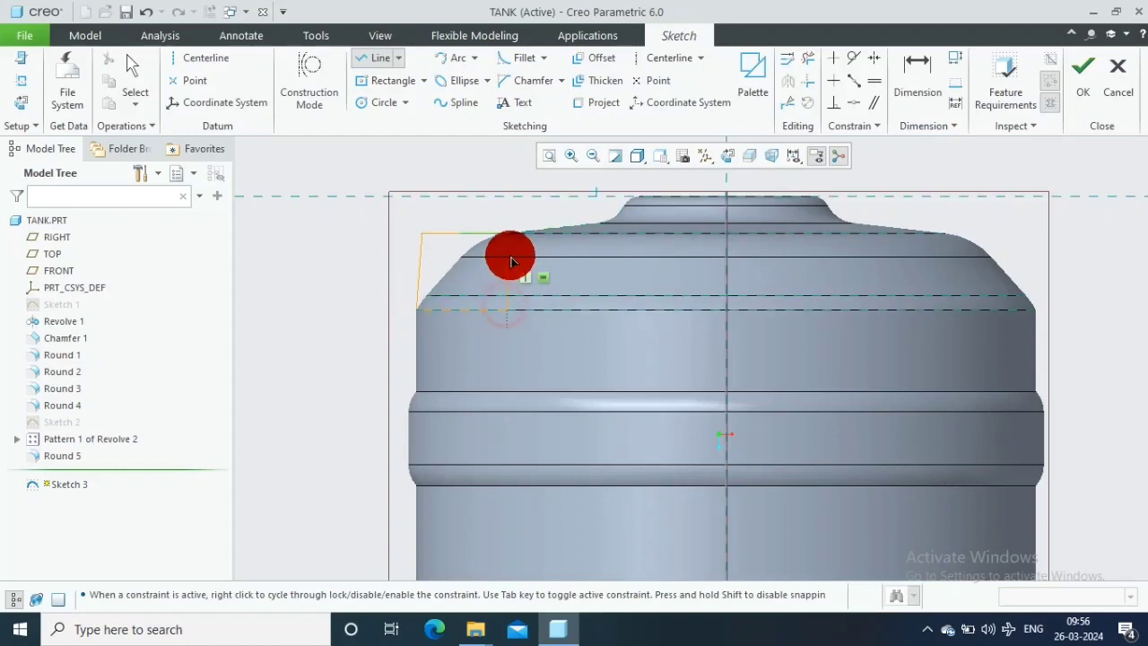
left_click(508, 235)
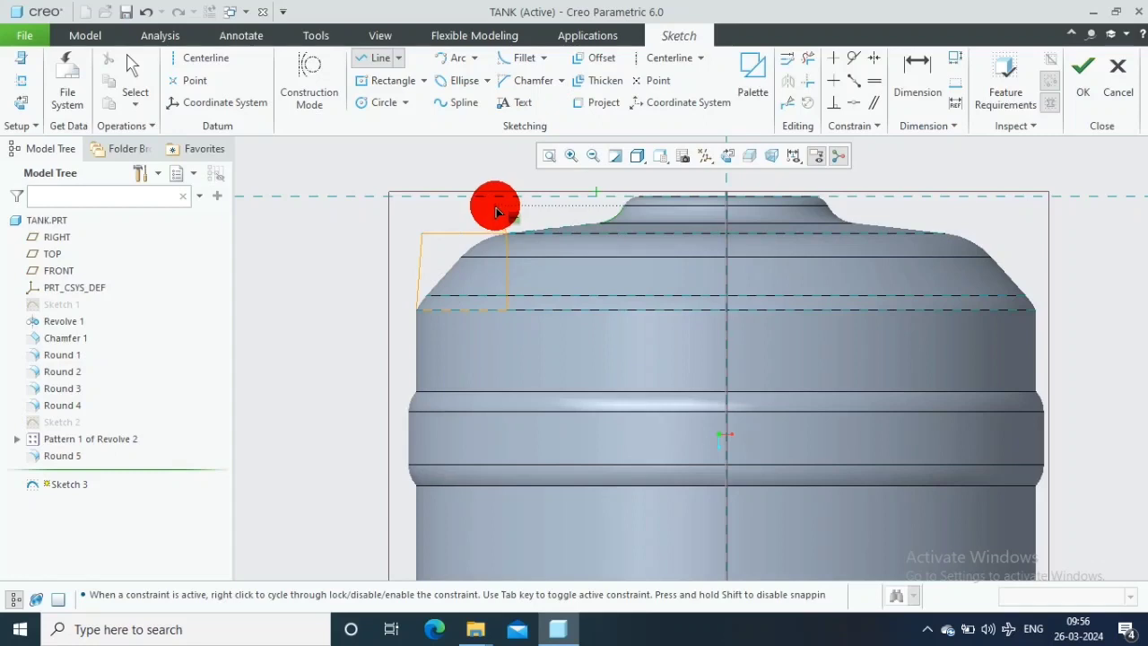
left_click(1082, 74)
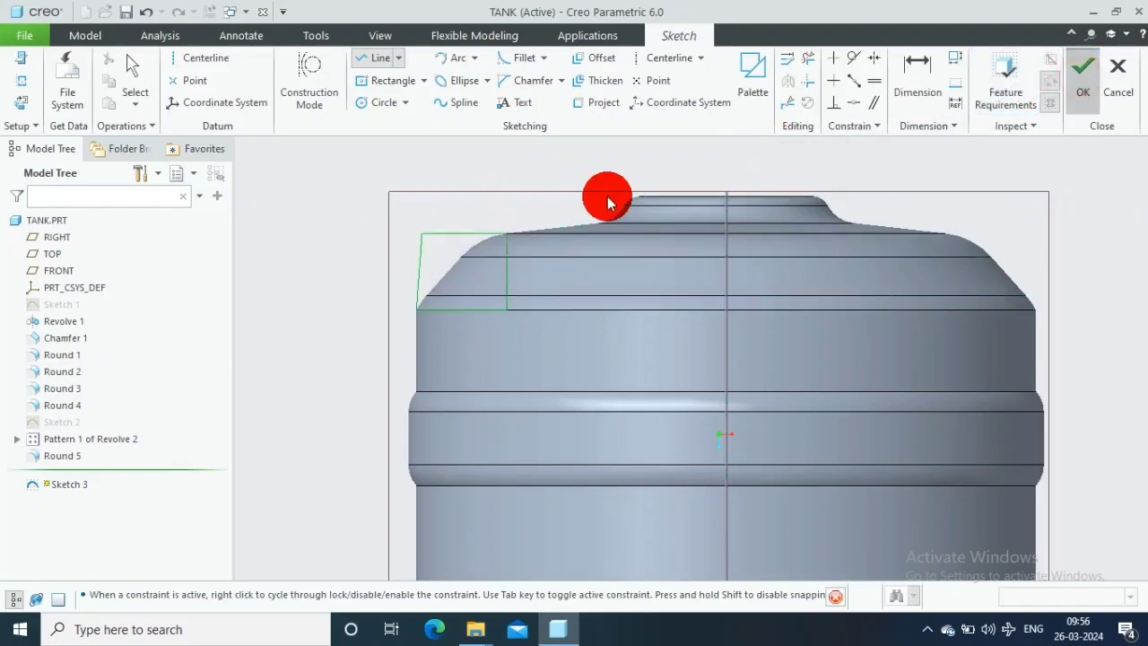
left_click(455, 69)
Extrude Sketch 3 symmetrically 55 deep into a solid bracket block.
scroll(431, 171, "up", 3)
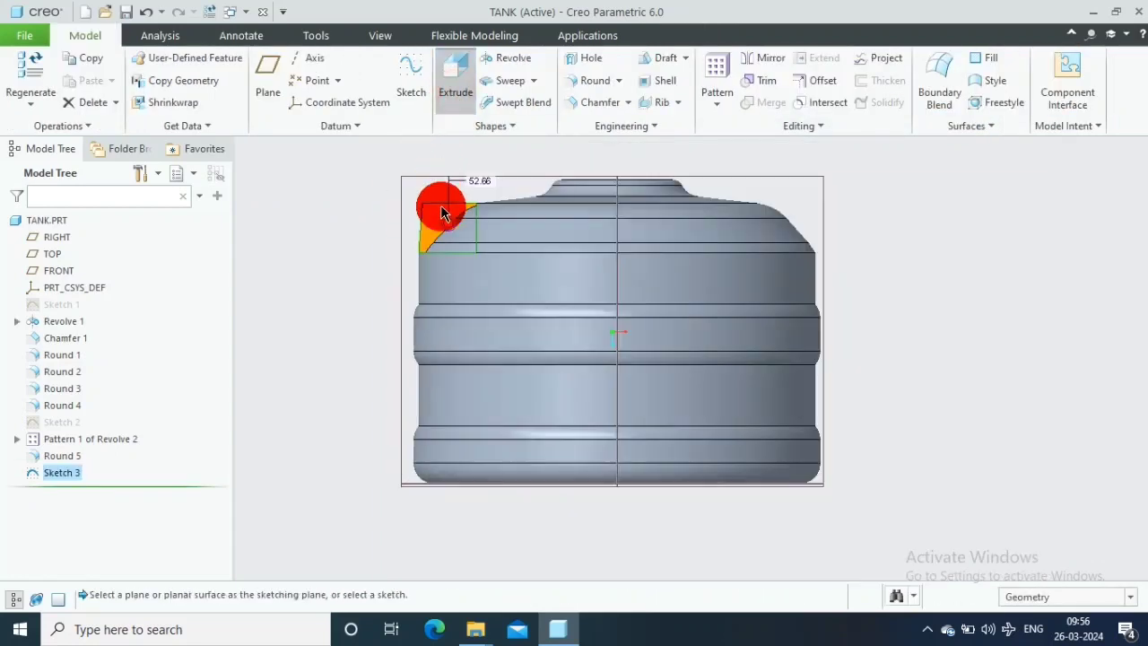
key("ctrl+d")
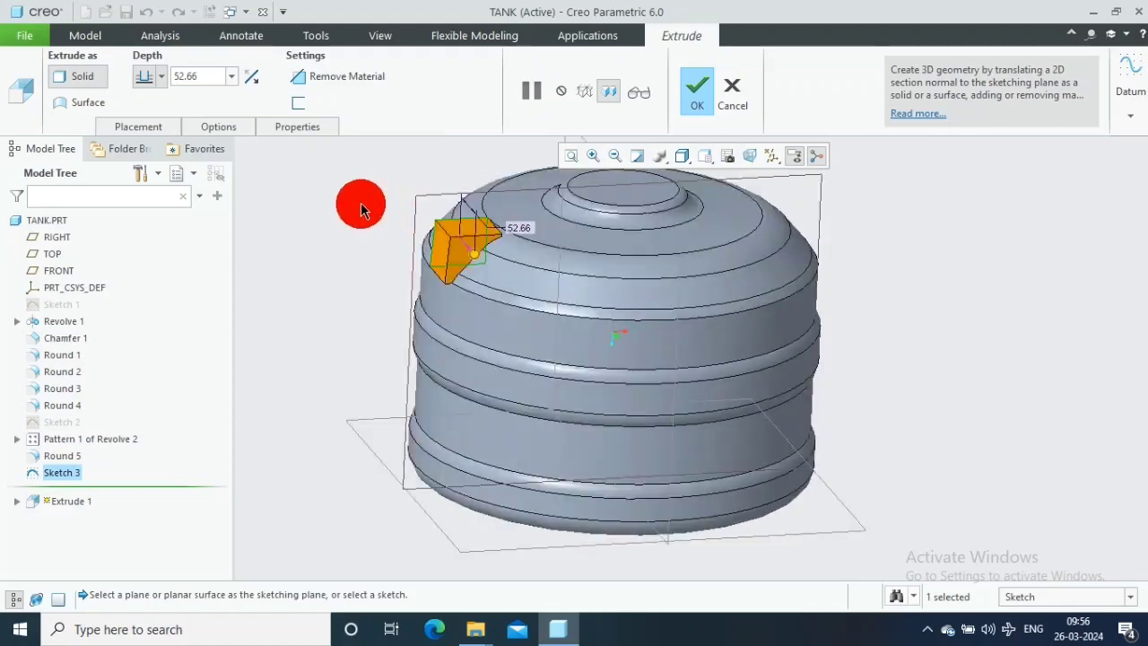
scroll(360, 208, "down", 2)
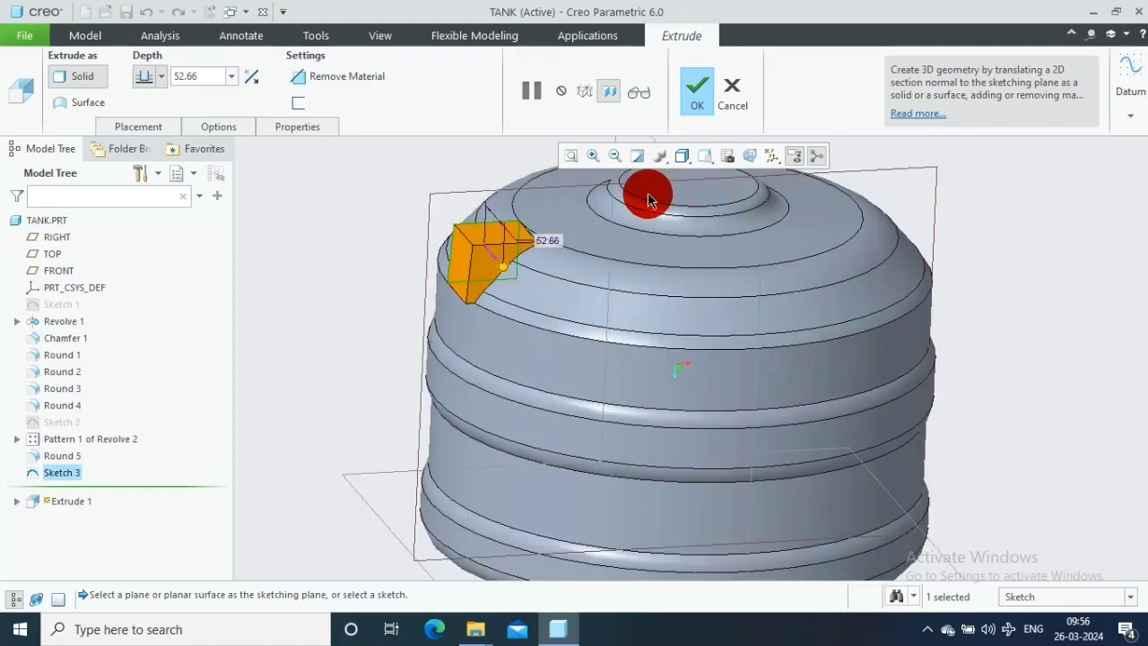
middle_click_drag(648, 199, 356, 305)
type("55")
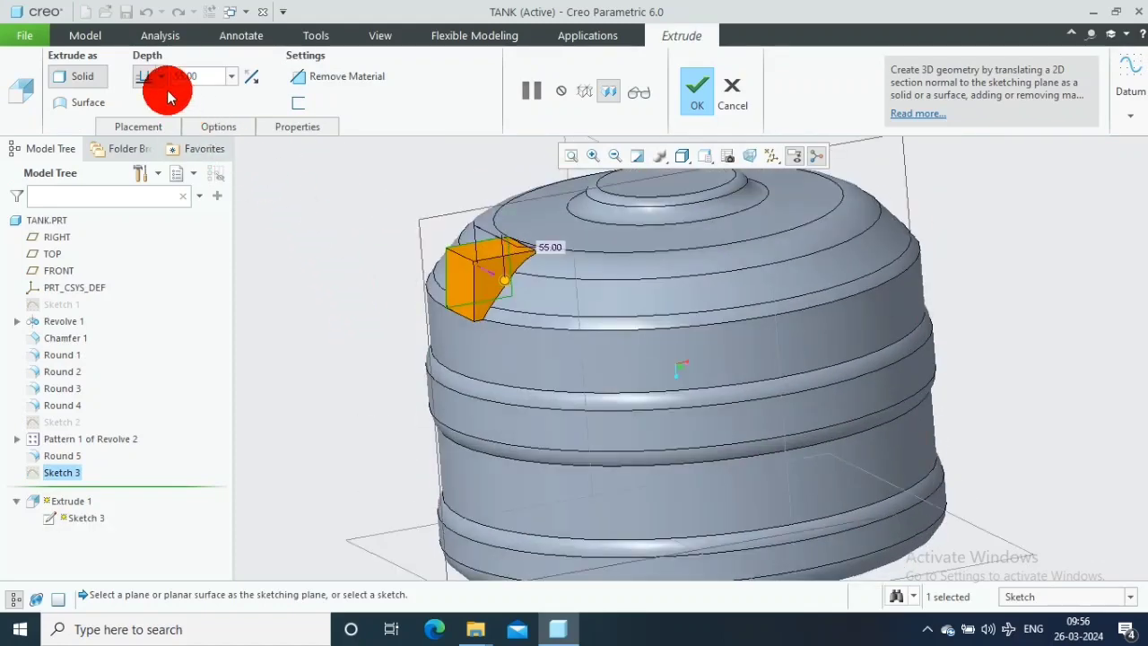
left_click(144, 77)
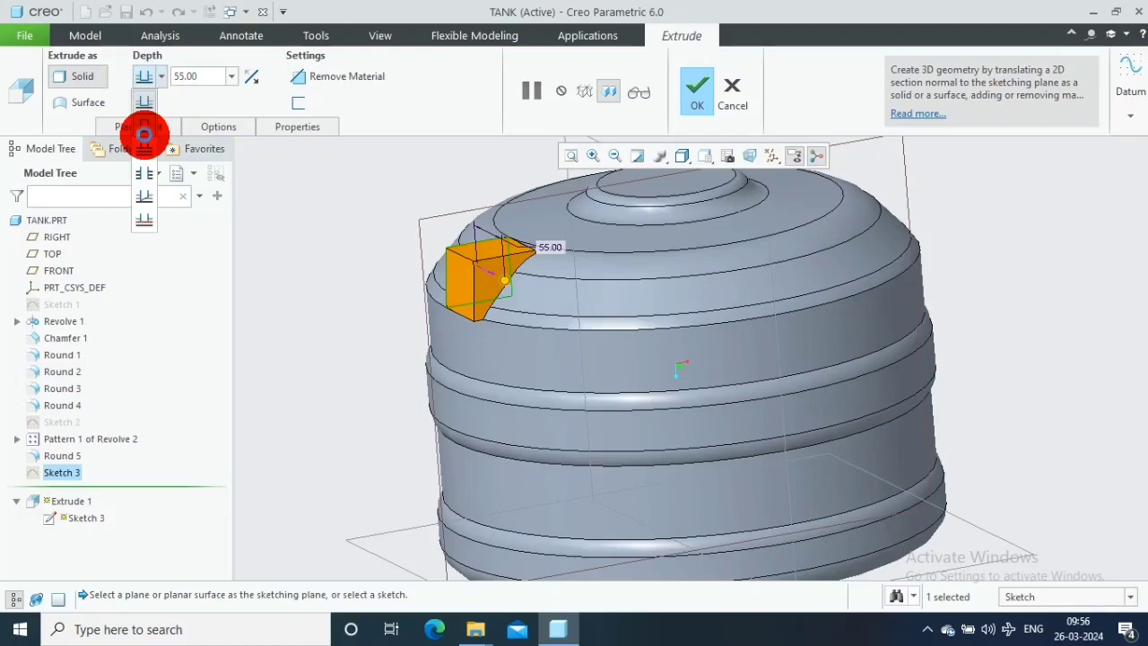
left_click(144, 126)
middle_click_drag(330, 315, 375, 325)
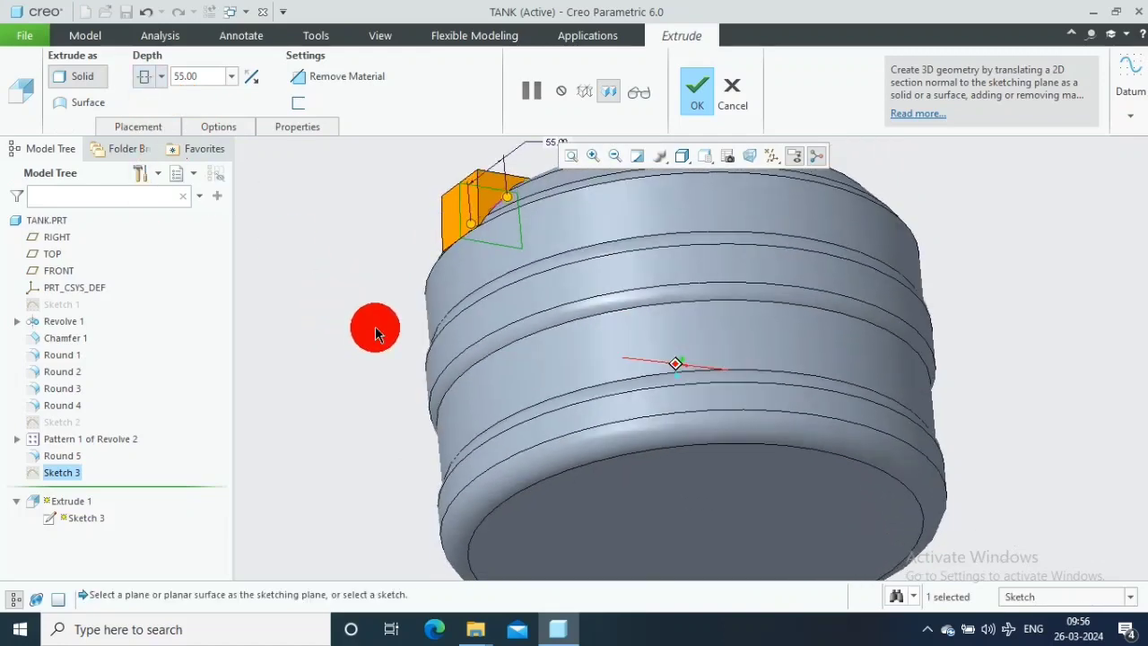
key("ctrl+d")
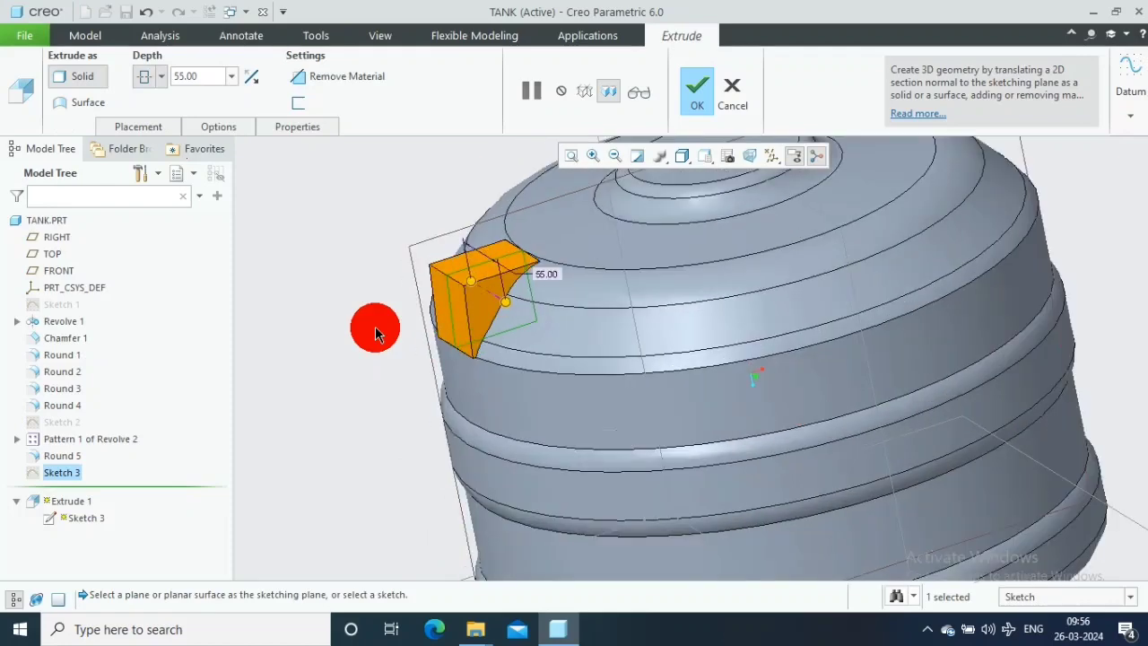
left_click(699, 83)
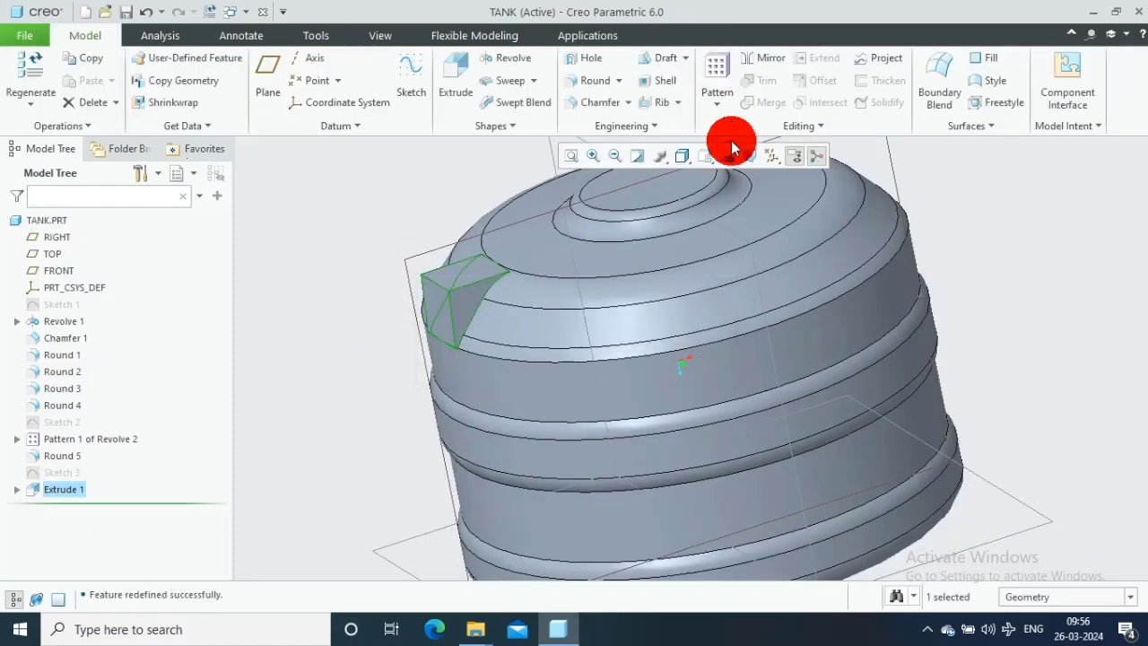
Orbit to a higher top view of the tank and select the Extrude 1 block.
key("ctrl+d")
mouse_move(955, 289)
middle_mouse_down()
mouse_move(938, 249)
mouse_move(954, 233)
middle_mouse_up()
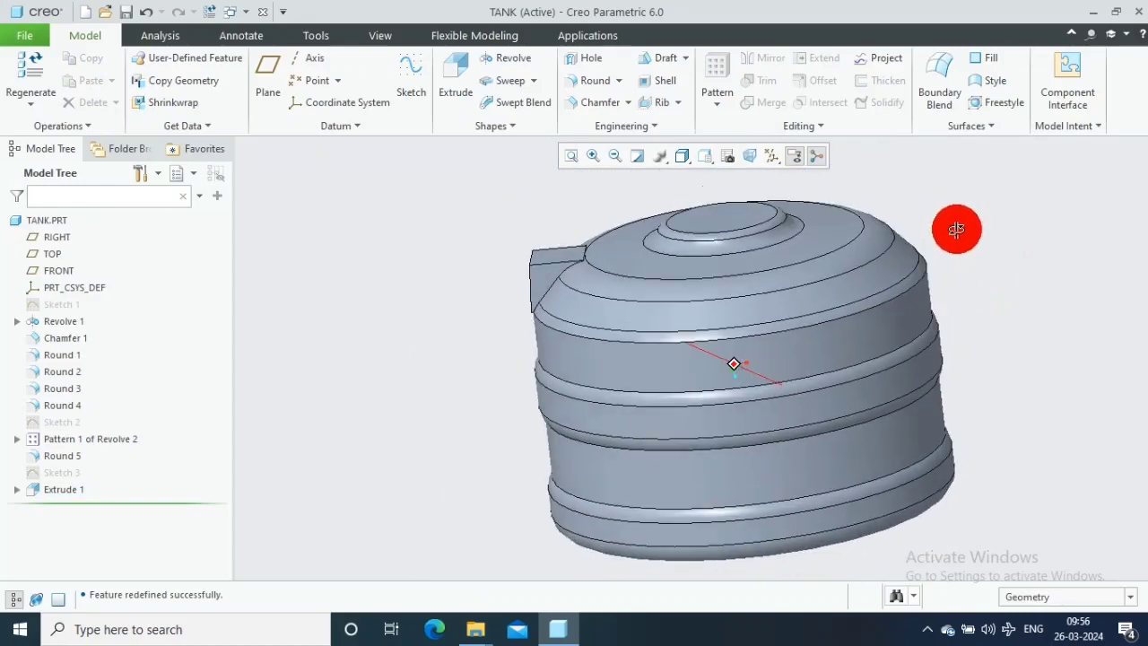
scroll(956, 231, "down", 3)
scroll(1050, 212, "up", 3)
middle_click_drag(1050, 212, 1059, 225)
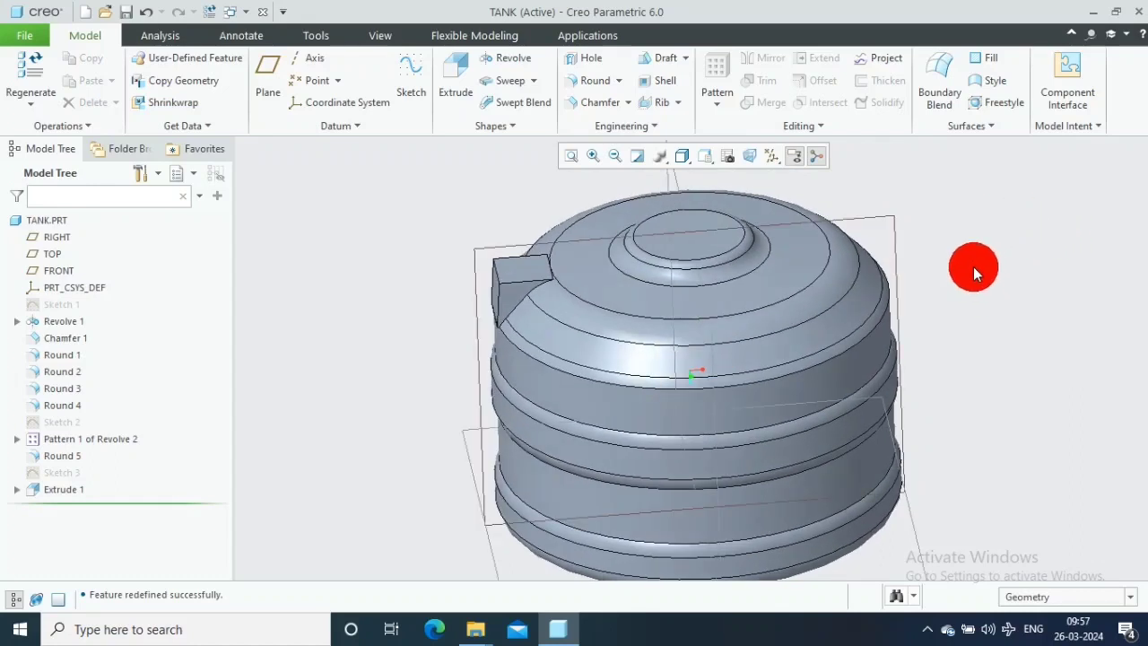
left_click(49, 491)
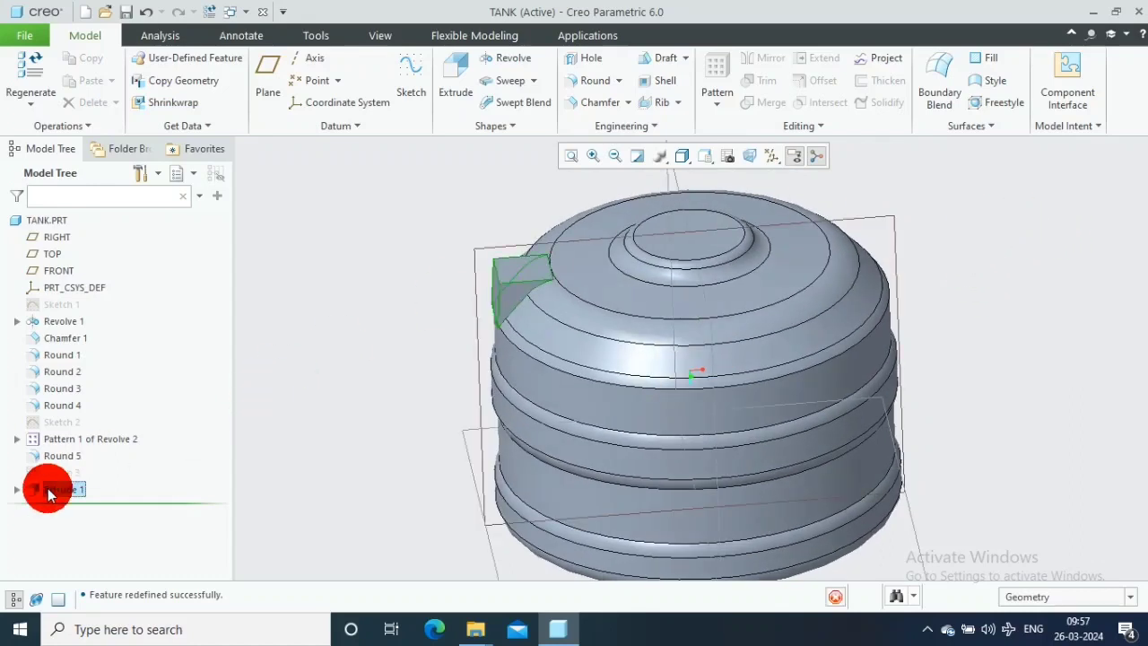
Pattern the block four times at 90° around the tank's central axis.
left_click(714, 109)
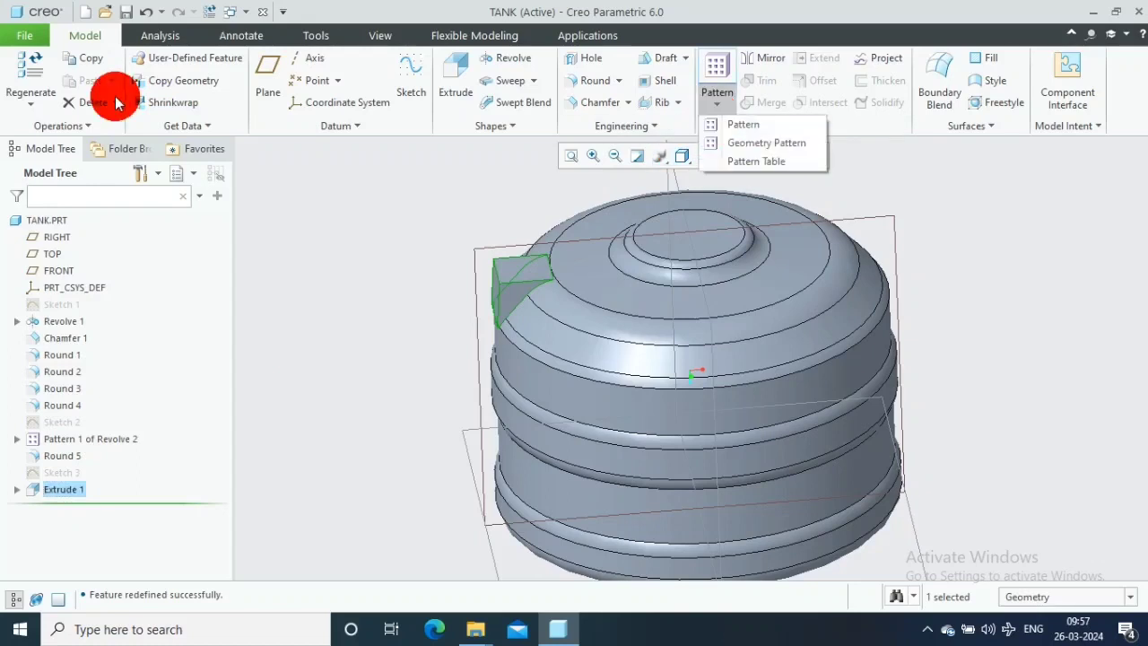
left_click(90, 78)
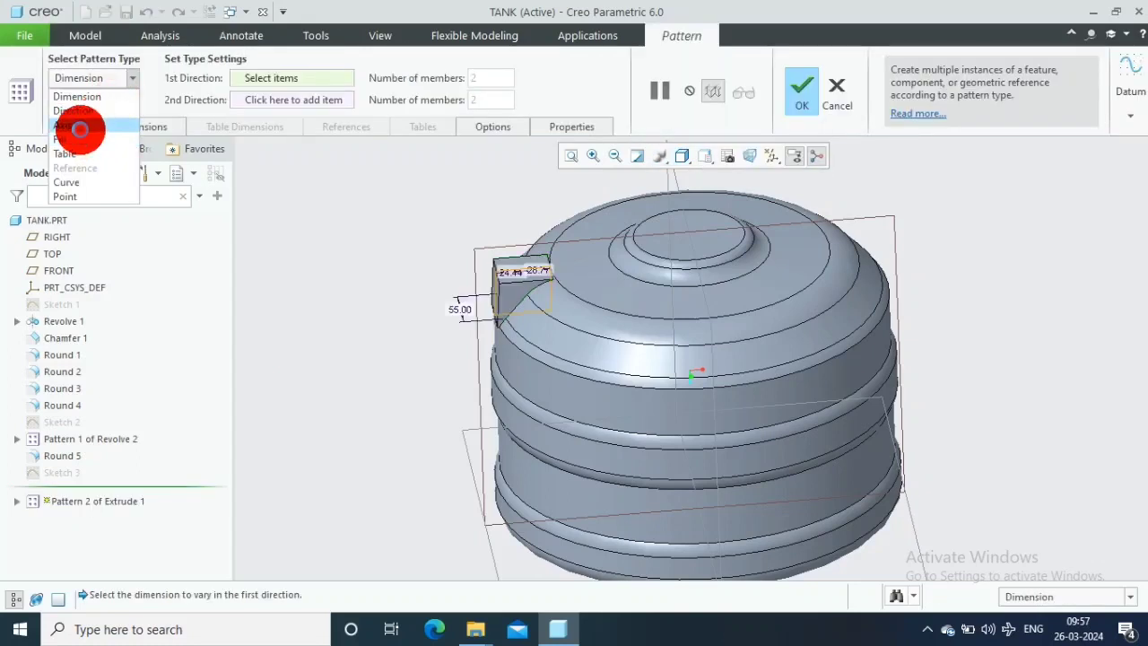
left_click(81, 124)
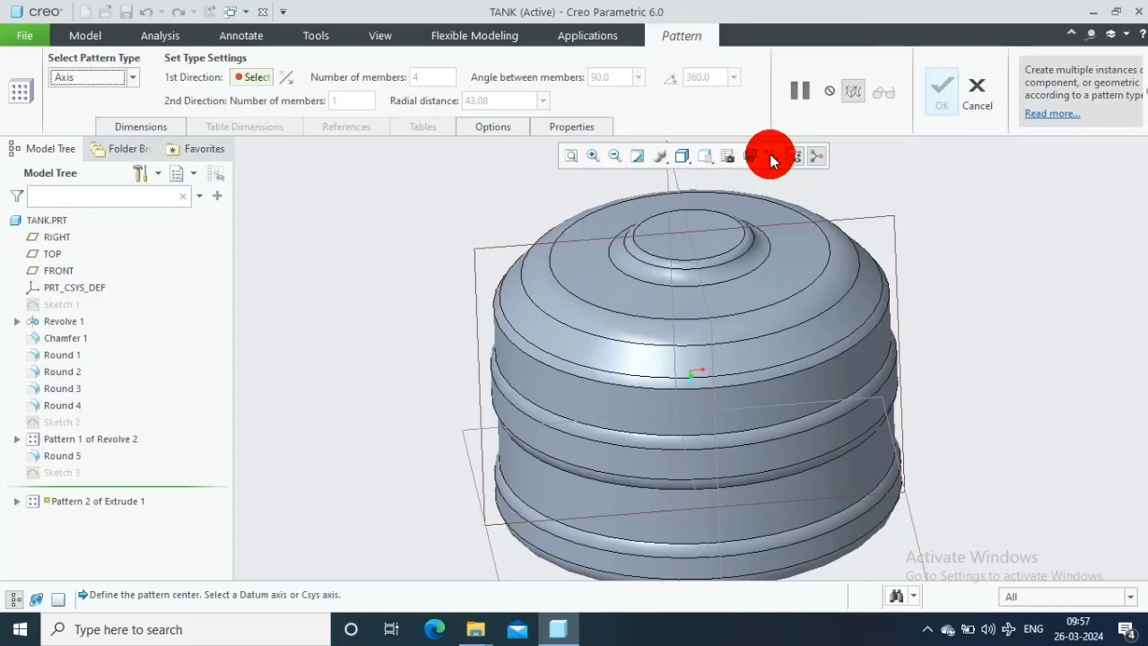
left_click(771, 158)
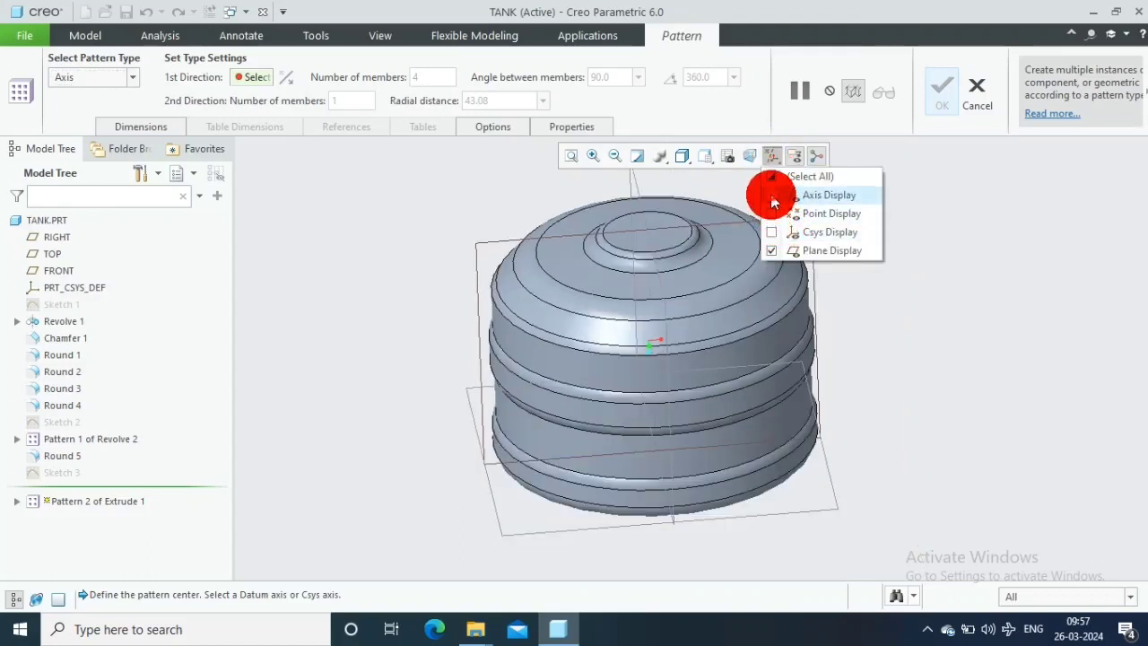
left_click(773, 195)
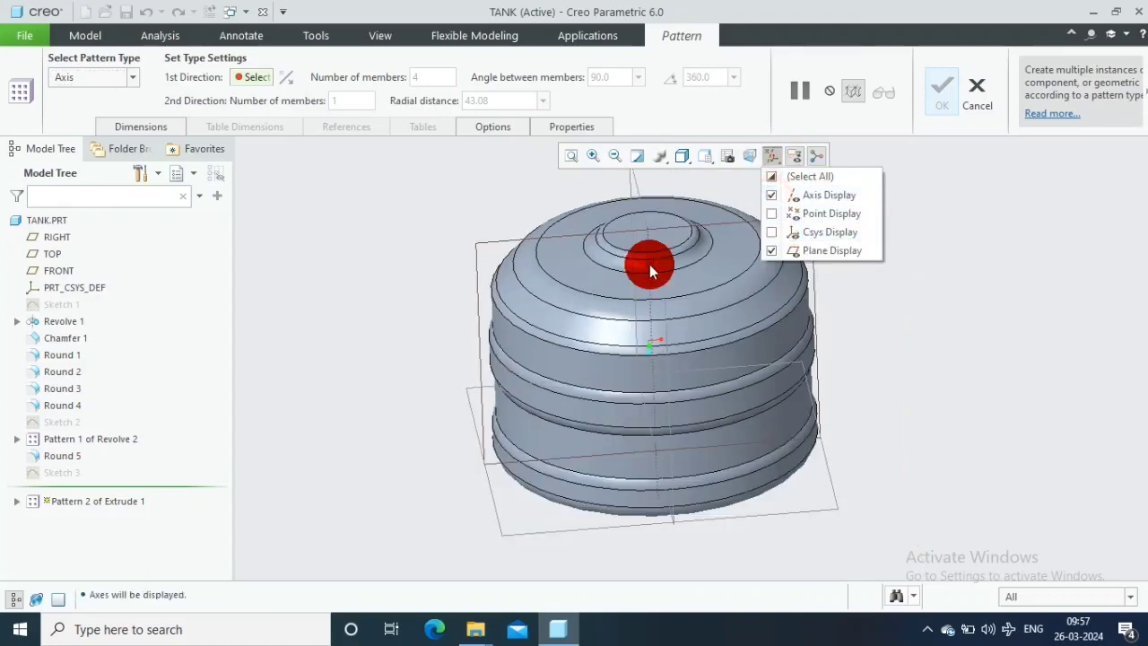
left_click(724, 271)
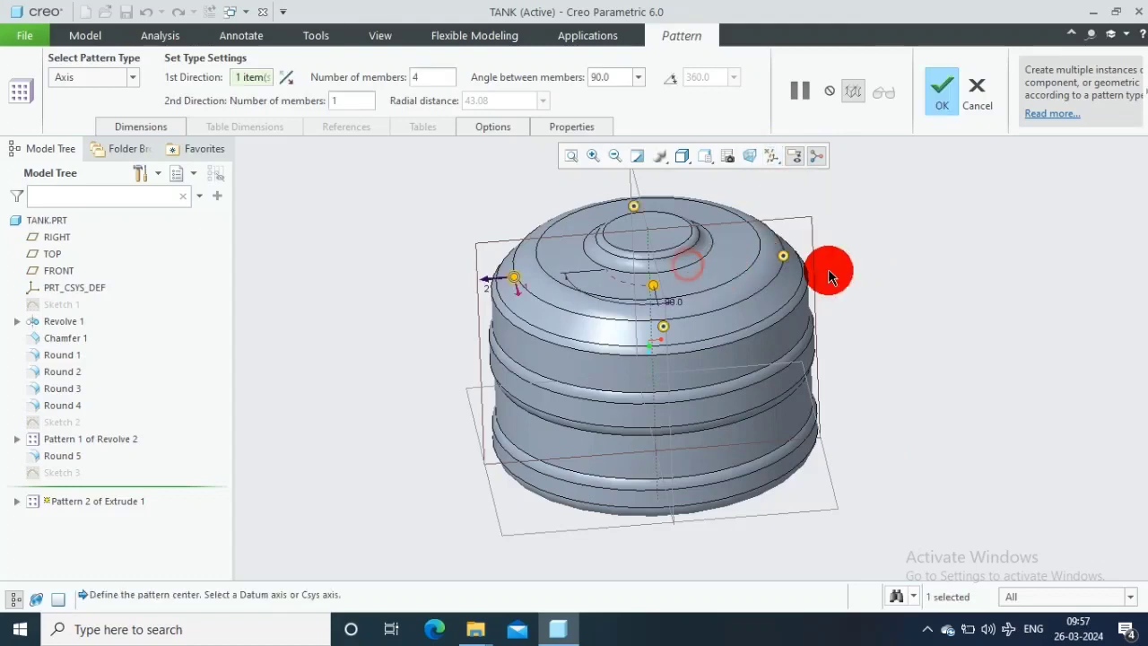
left_click(940, 90)
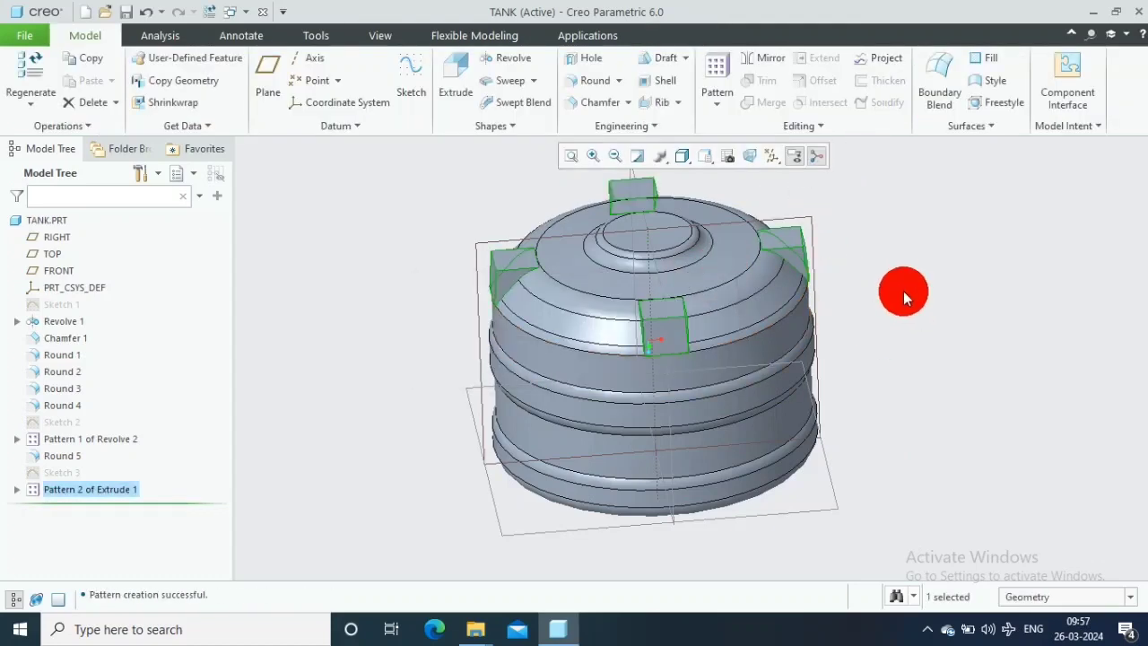
Open the bracket's Sketch 3 for editing, viewed flat-on.
scroll(929, 274, "up", 2)
scroll(929, 269, "down", 2)
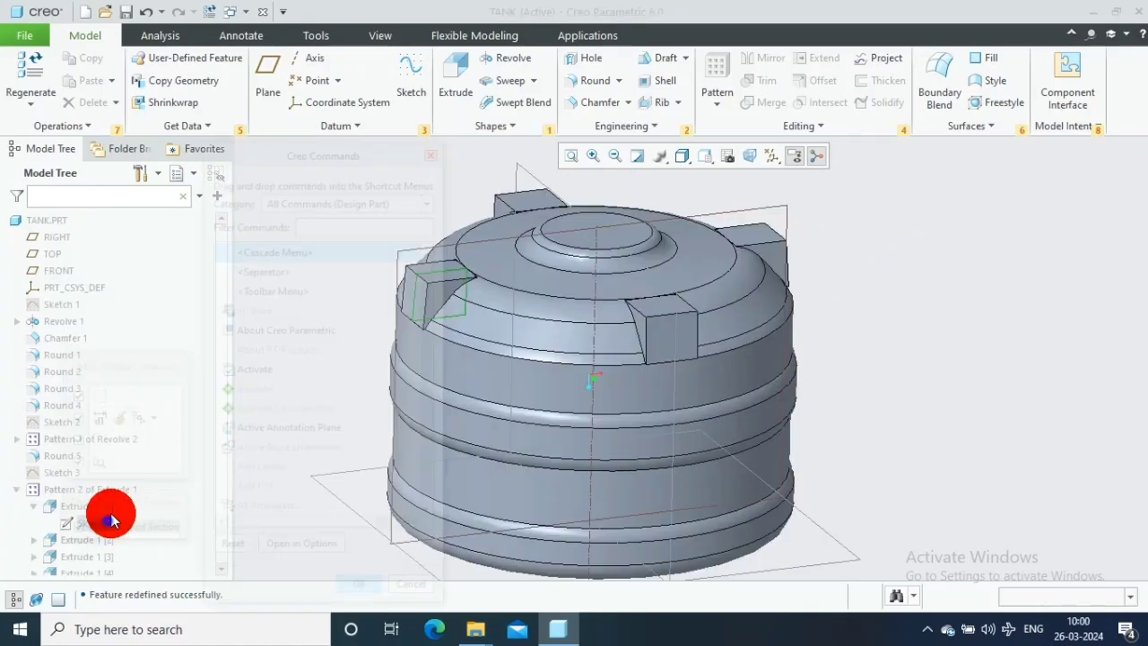
left_click(146, 468)
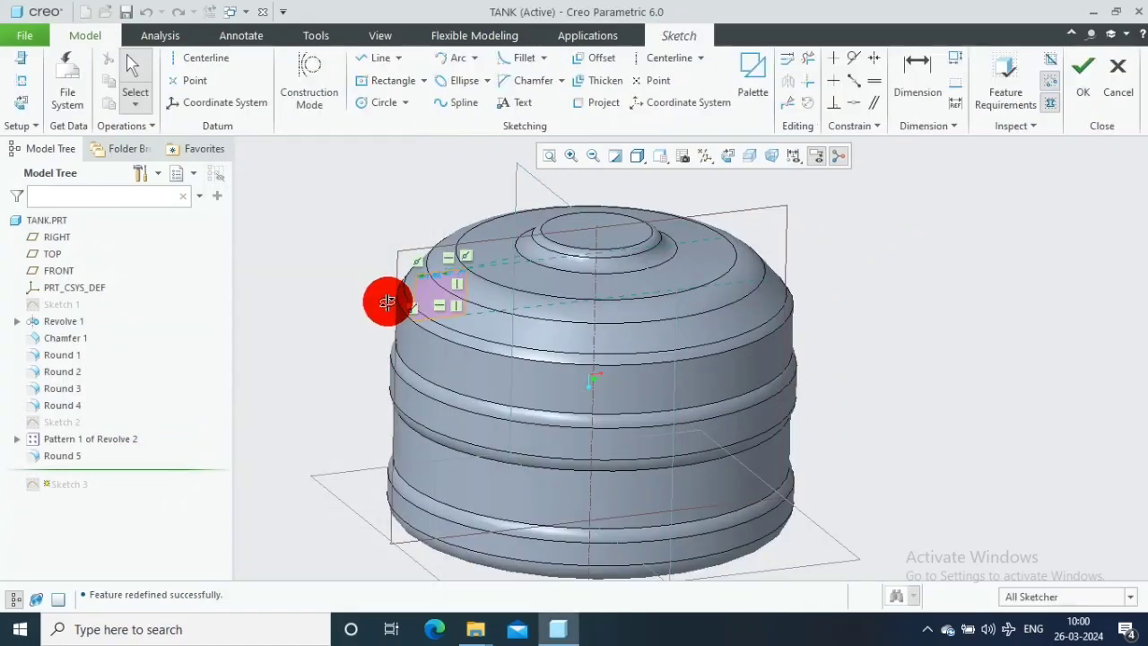
scroll(386, 302, "up", 4)
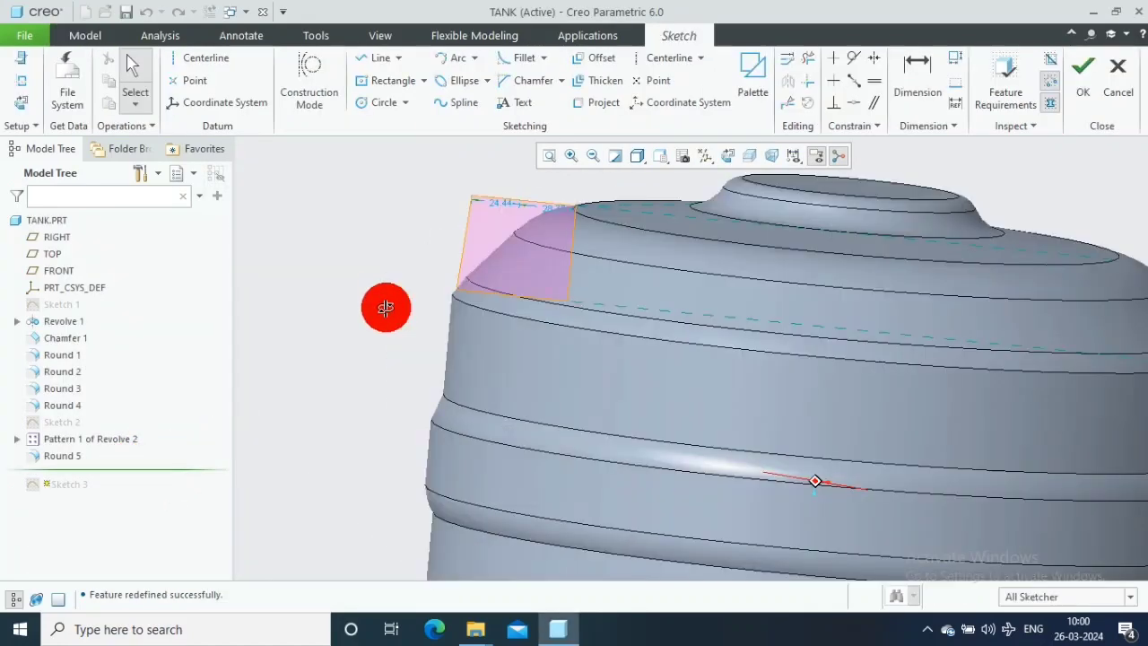
left_click(726, 156)
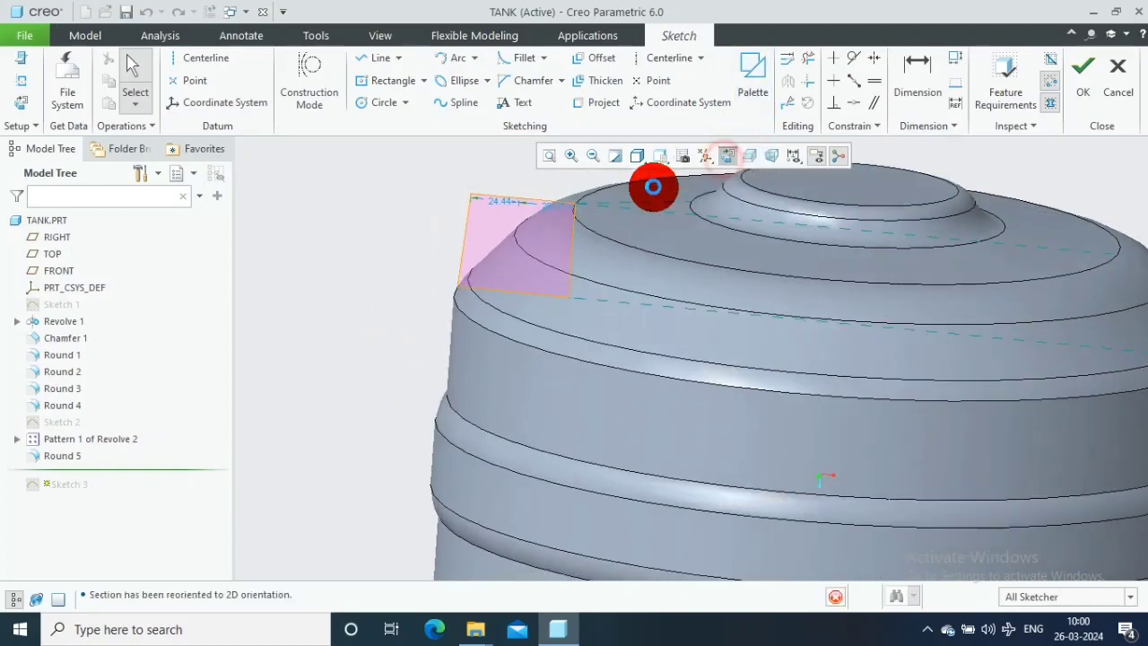
scroll(434, 357, "up", 5)
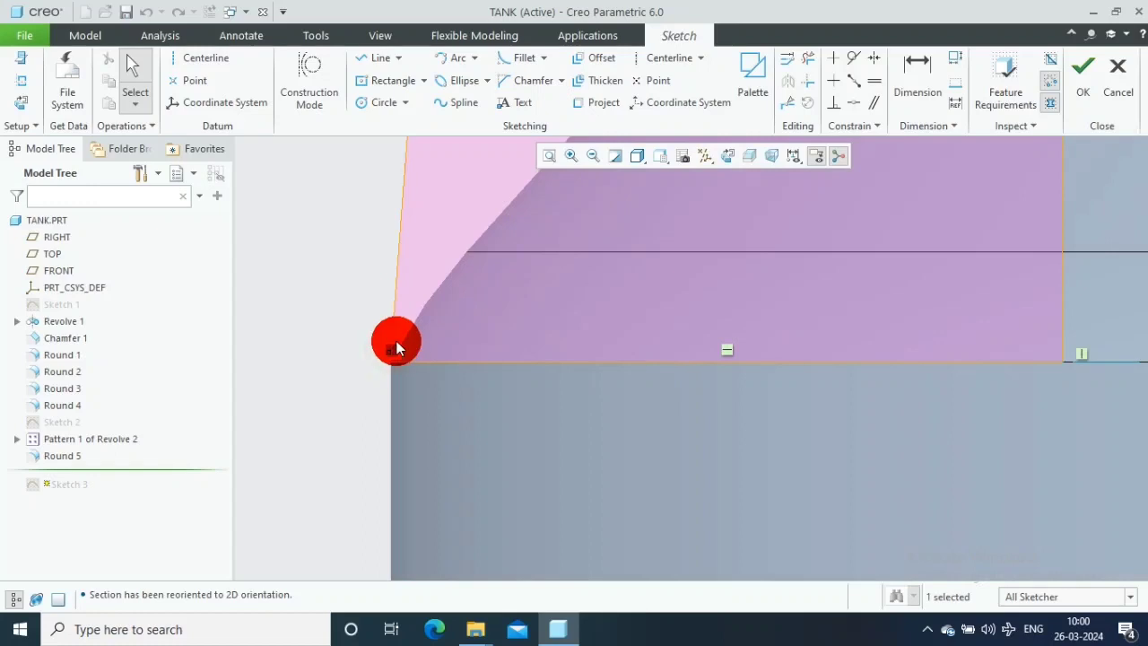
Drag the profile's left edge inward to shorten the base and accept the sketch.
left_click(418, 347)
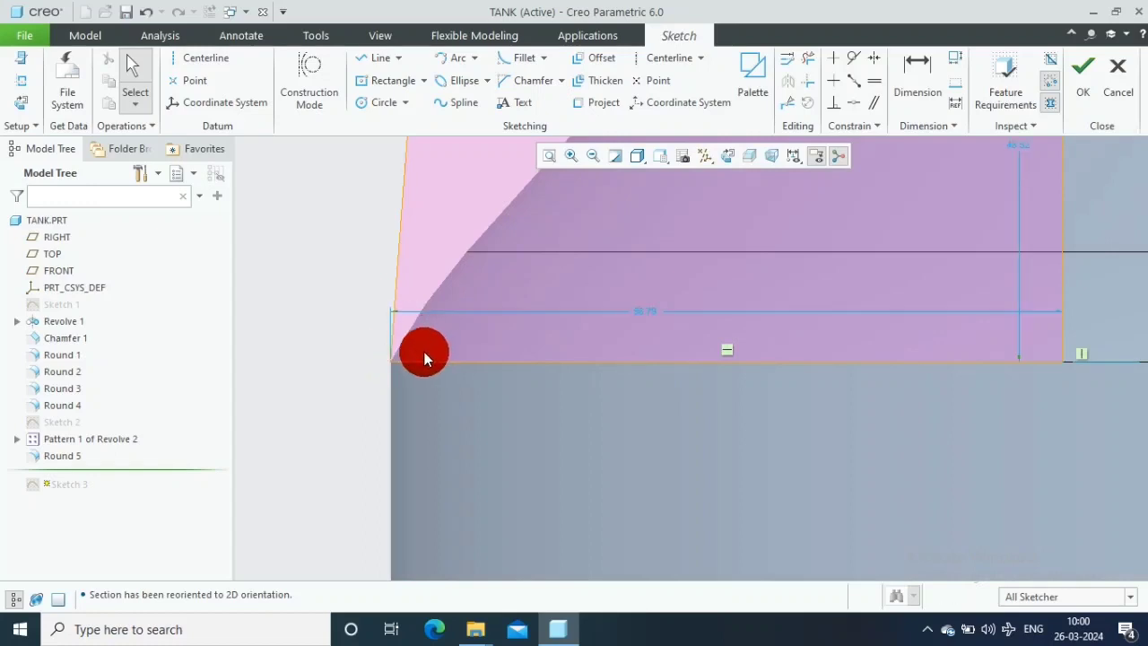
left_click_drag(391, 367, 428, 364)
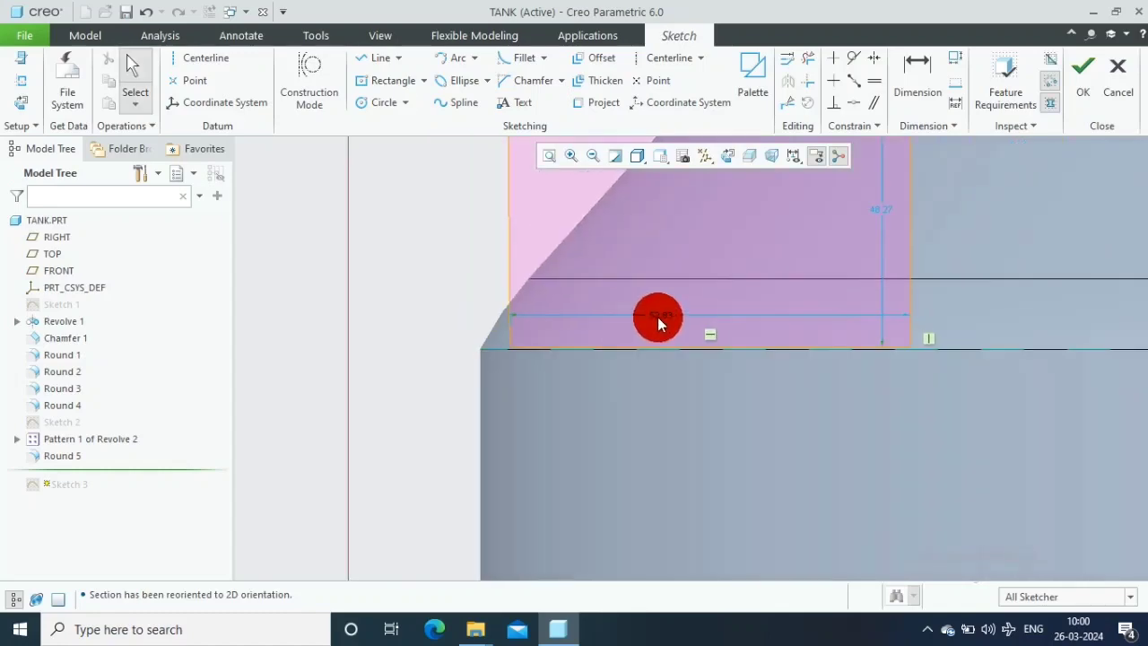
scroll(659, 318, "down", 5)
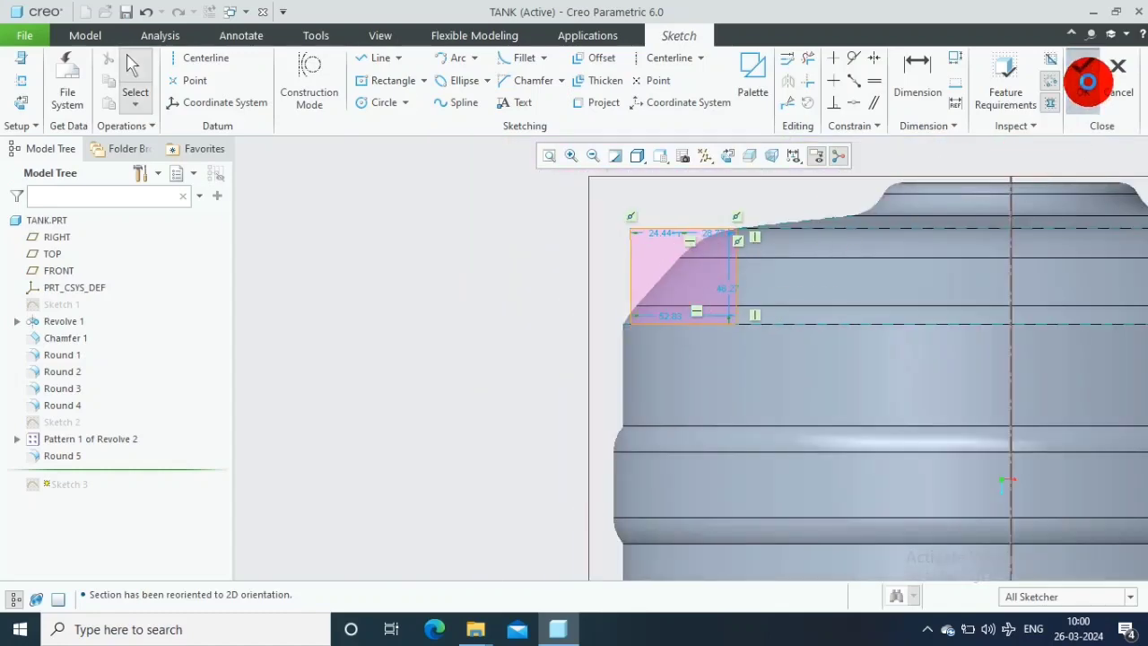
left_click(1083, 79)
left_click(507, 292)
key("ctrl+d")
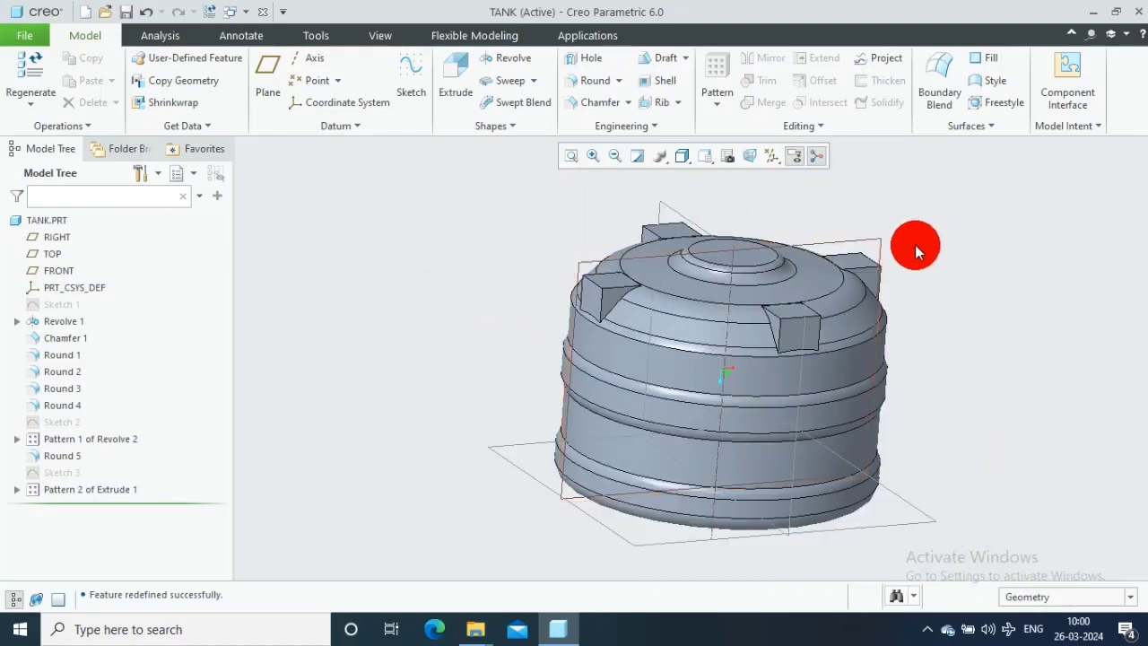
Shell the tank to 8.08-thick walls, removing the top opening face.
scroll(915, 245, "up", 2)
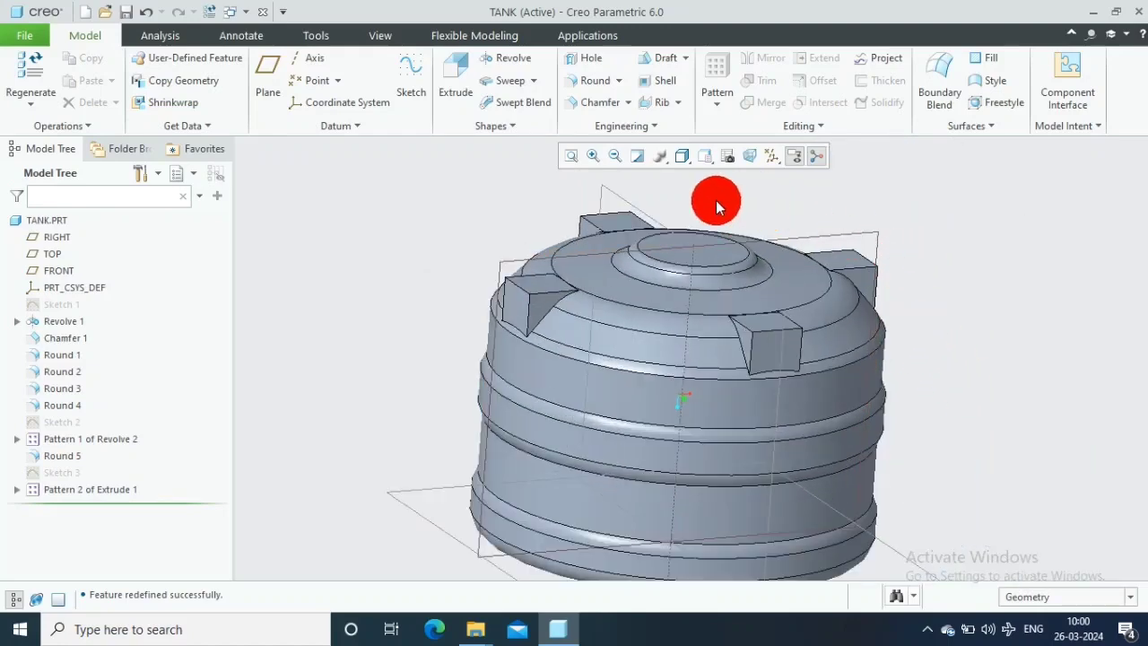
left_click(707, 252)
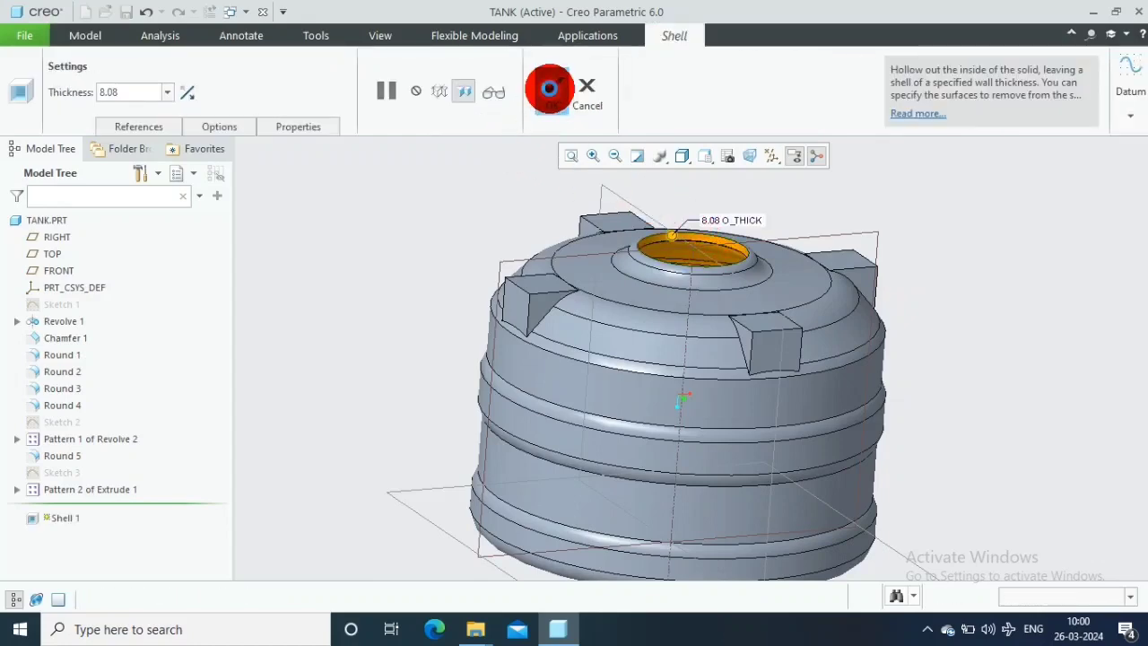
left_click(545, 85)
mouse_move(942, 291)
middle_mouse_down()
mouse_move(923, 326)
mouse_move(950, 373)
mouse_move(931, 376)
mouse_move(953, 289)
middle_mouse_up()
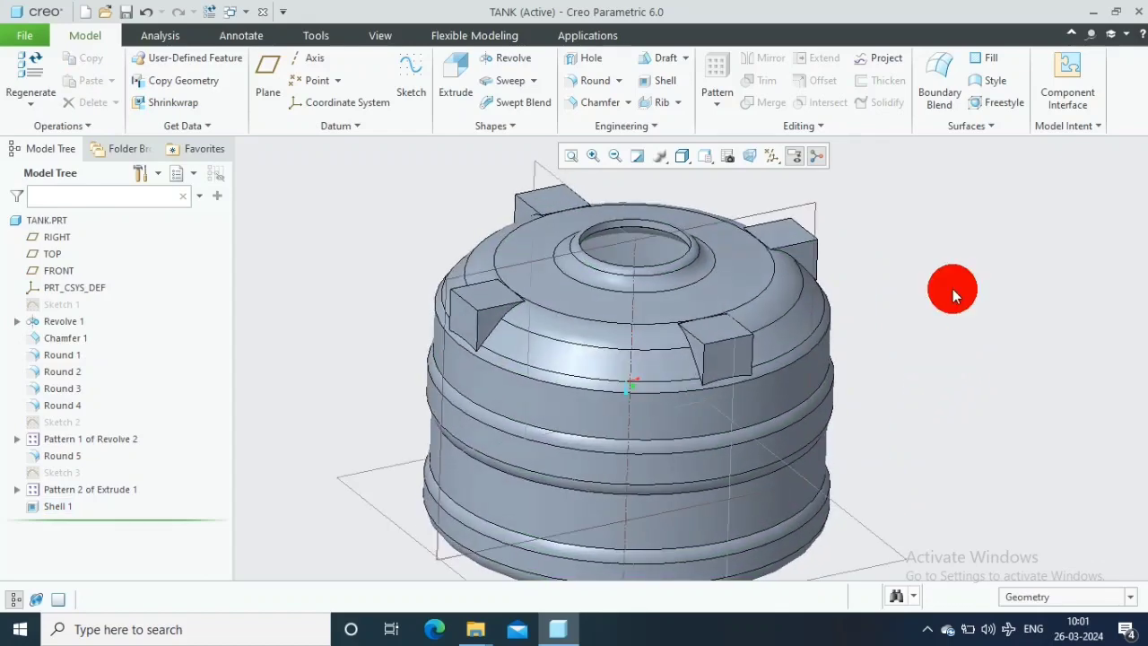
Round the outer top edges of all four brackets at 20.00 as Round 6.
left_click(615, 84)
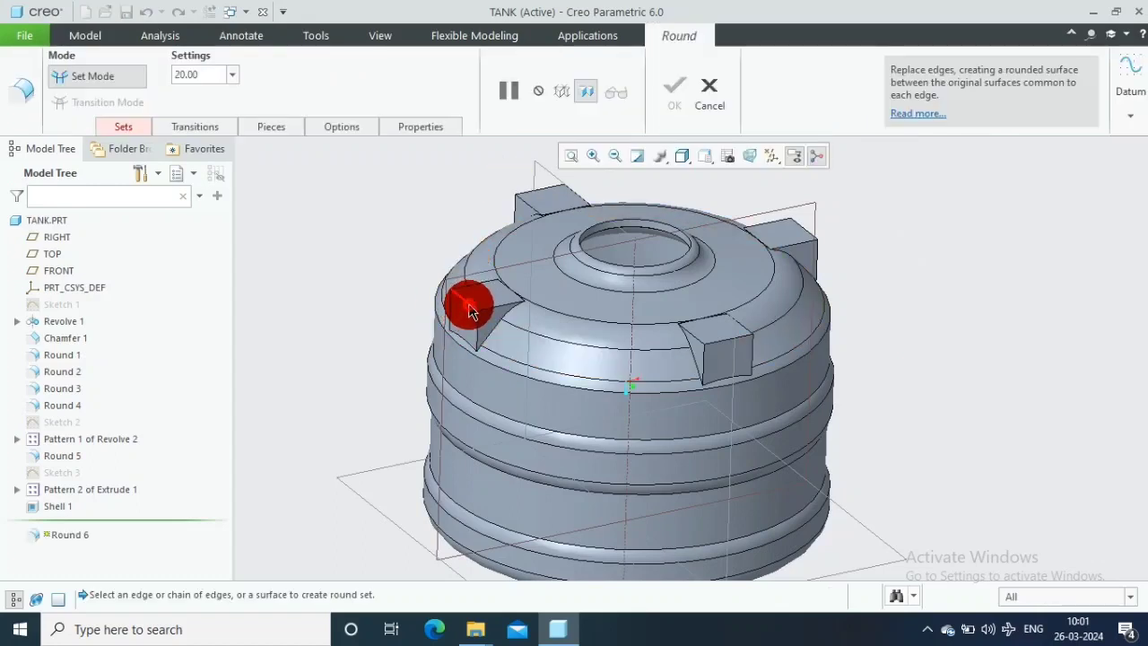
left_click(468, 306)
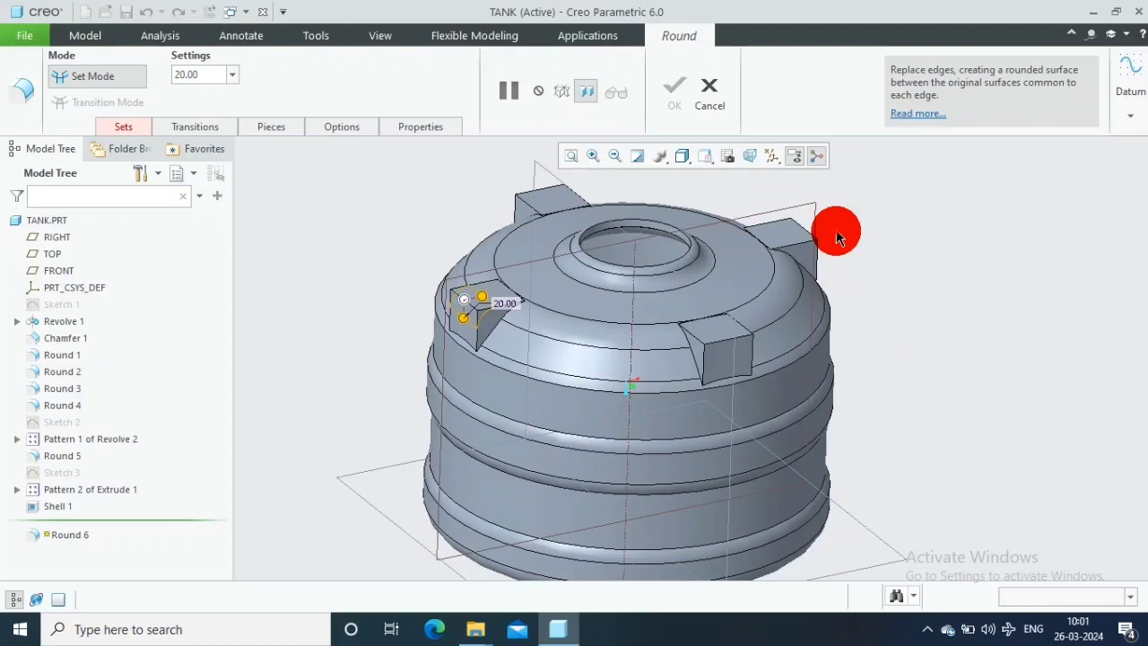
left_click(809, 231, "ctrl")
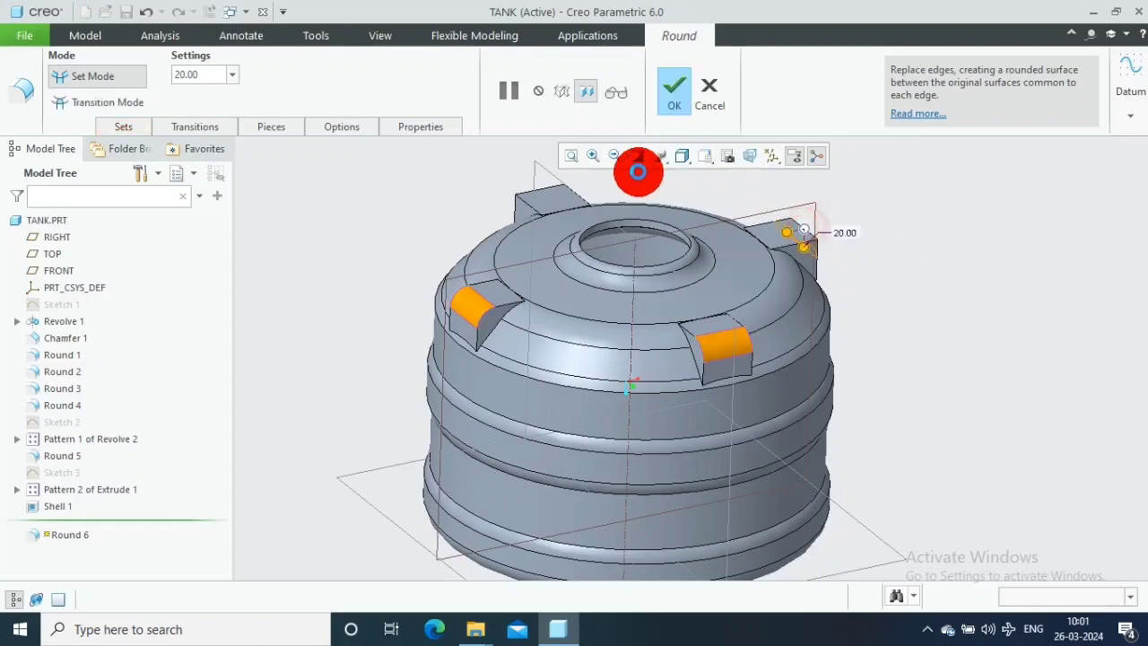
left_click(541, 194, "ctrl")
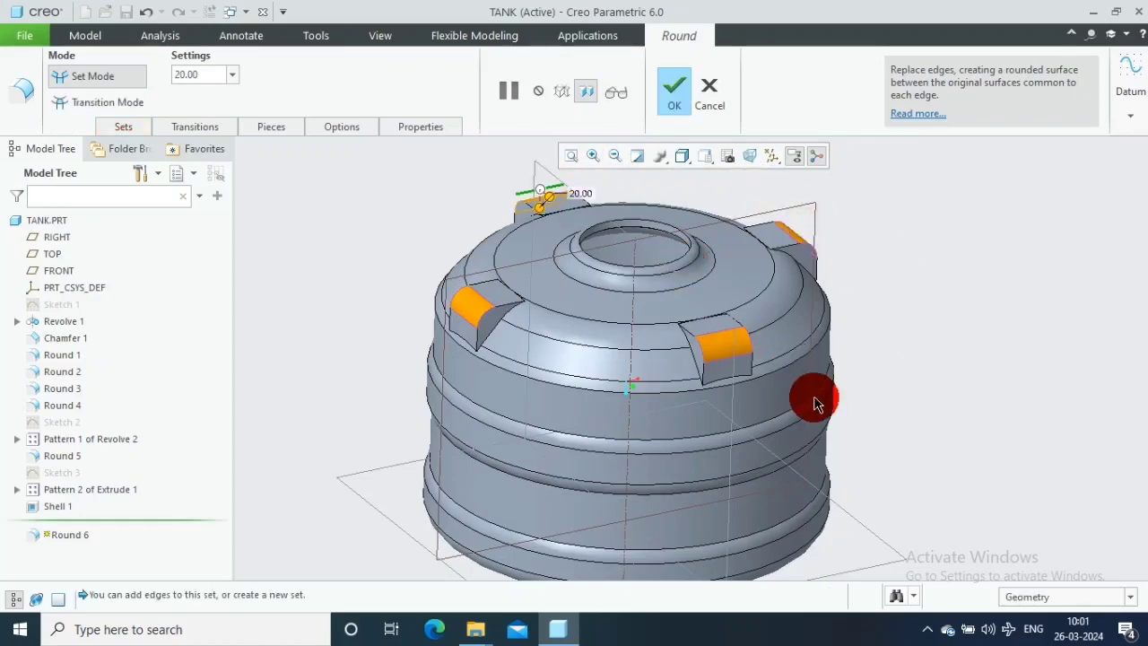
scroll(812, 401, "up", 3)
scroll(935, 408, "down", 3)
left_click(677, 94)
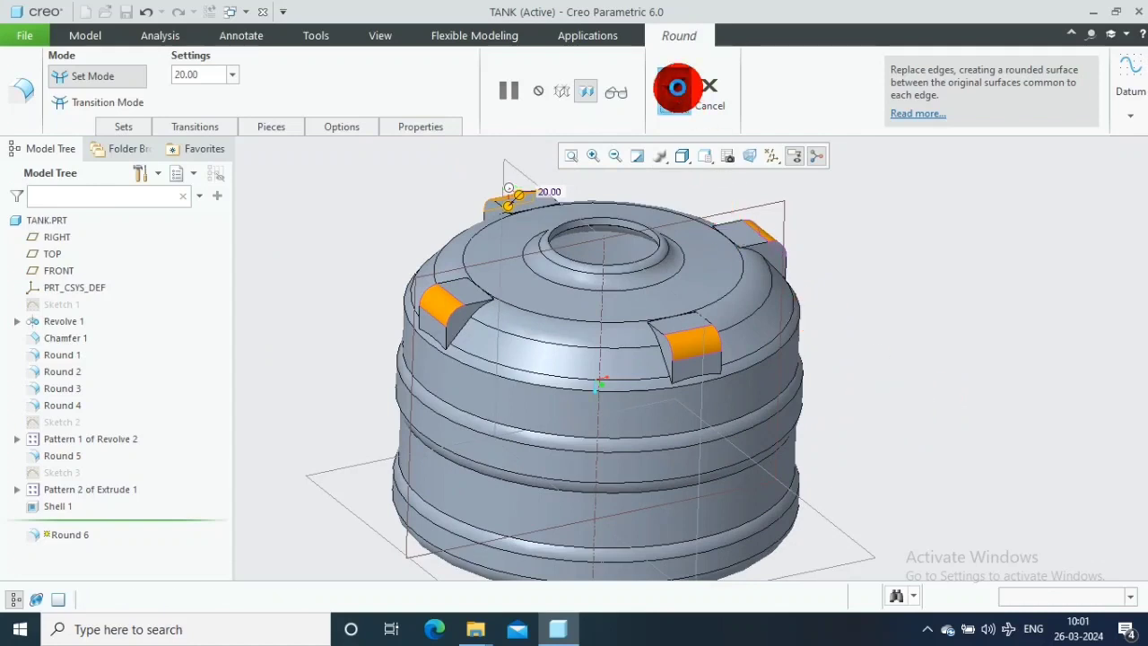
Turn off Plane Display in the datum filters and switch to Shading With Reflections.
left_click(770, 155)
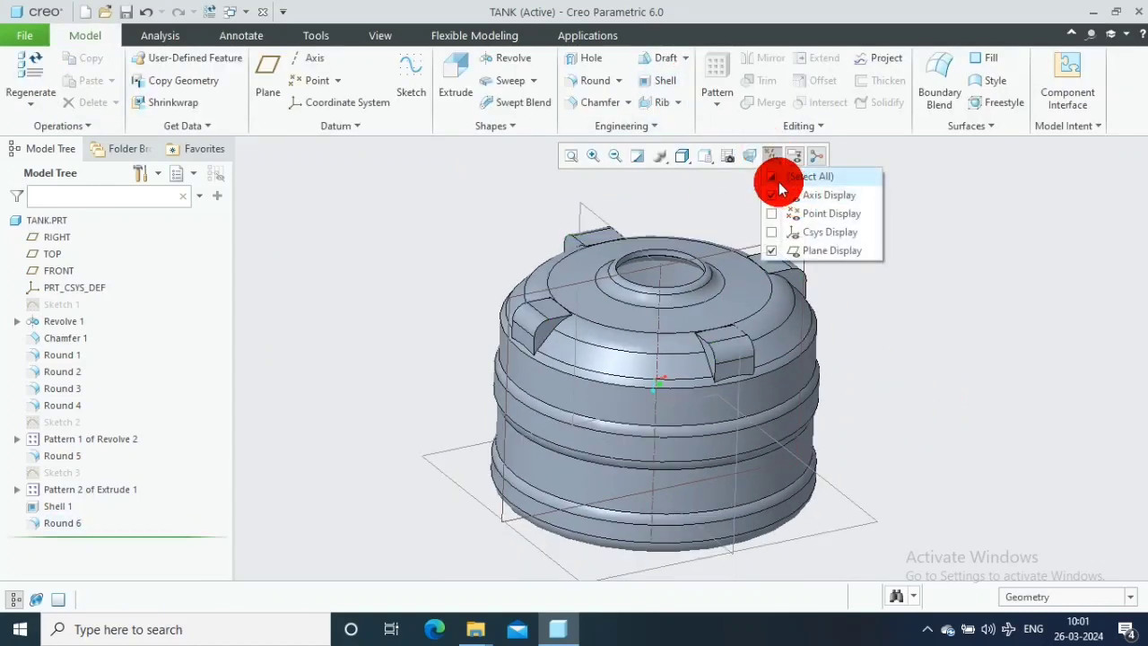
left_click(942, 408)
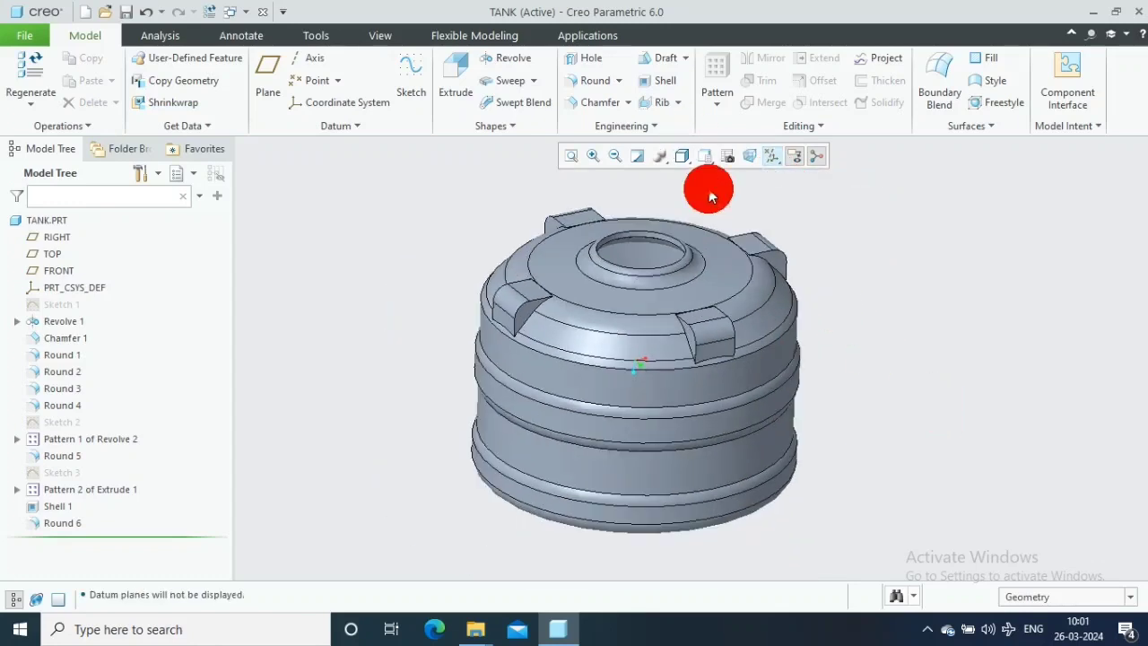
left_click(682, 156)
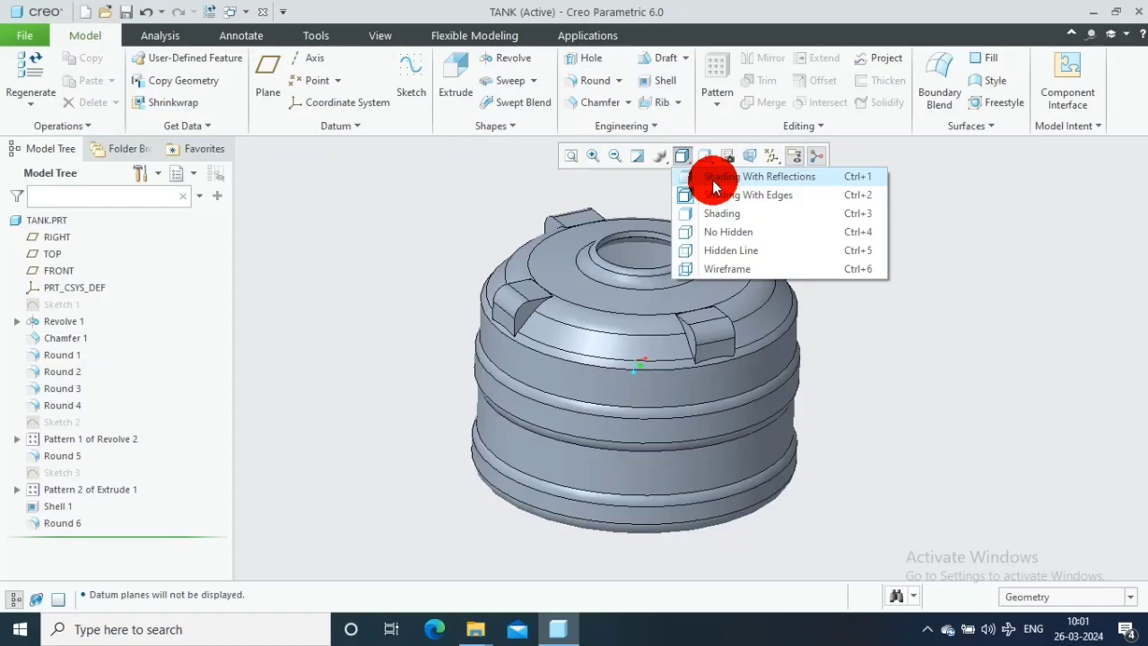
left_click(715, 186)
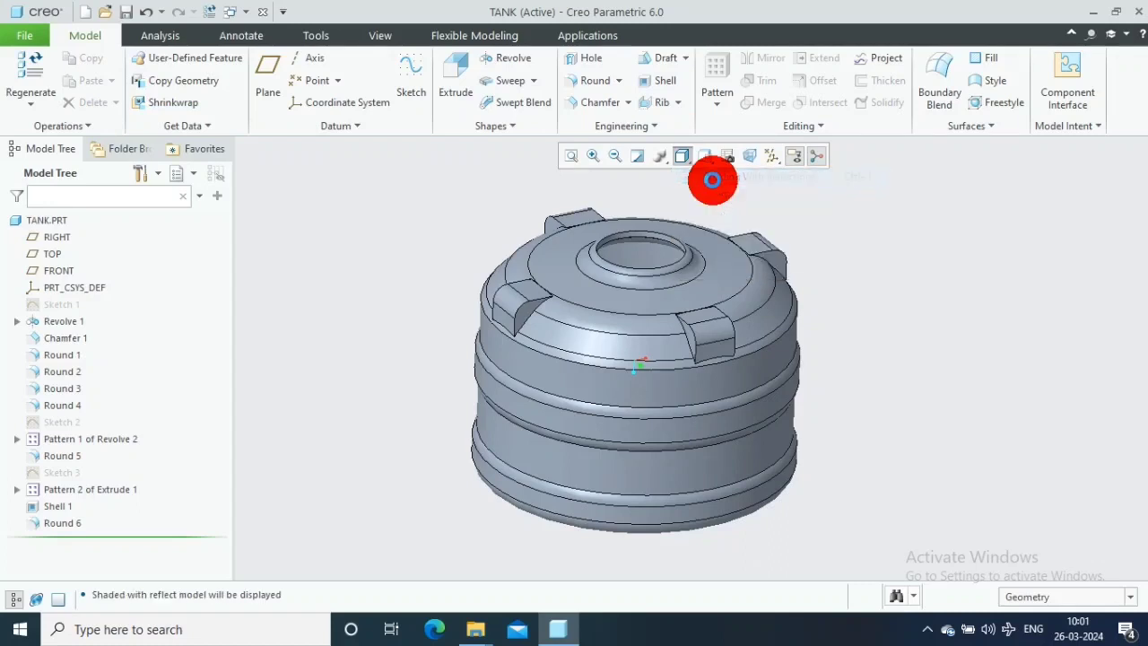
mouse_move(874, 369)
middle_mouse_down()
mouse_move(832, 382)
mouse_move(891, 402)
mouse_move(821, 376)
mouse_move(771, 410)
mouse_move(781, 422)
mouse_move(822, 410)
mouse_move(828, 452)
mouse_move(815, 402)
mouse_move(858, 385)
mouse_move(840, 384)
mouse_move(851, 389)
mouse_move(841, 337)
middle_mouse_up()
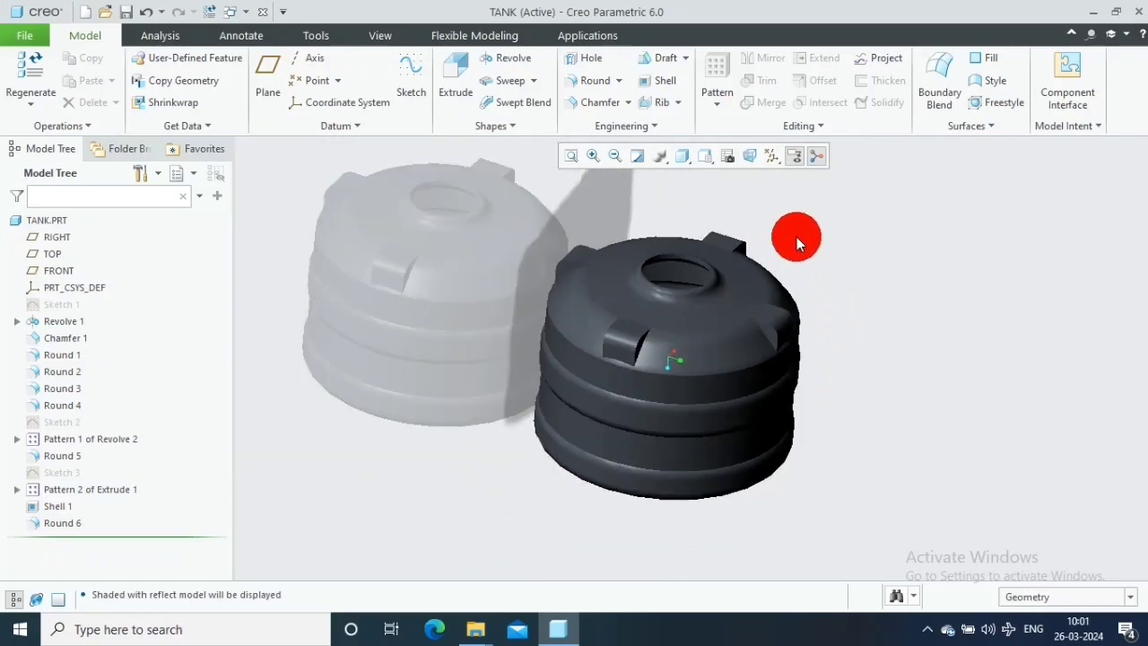
scroll(796, 237, "down", 1)
scroll(783, 223, "down", 1)
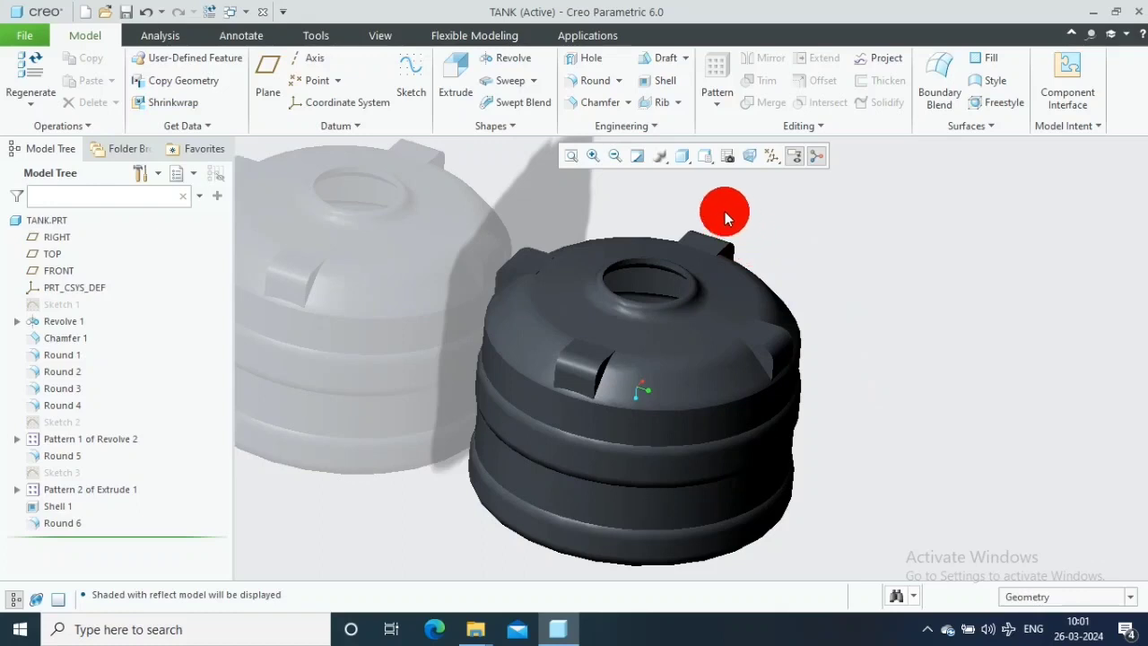
Select the whole tank part and open the Appearances gallery in the View tab.
left_click(386, 35)
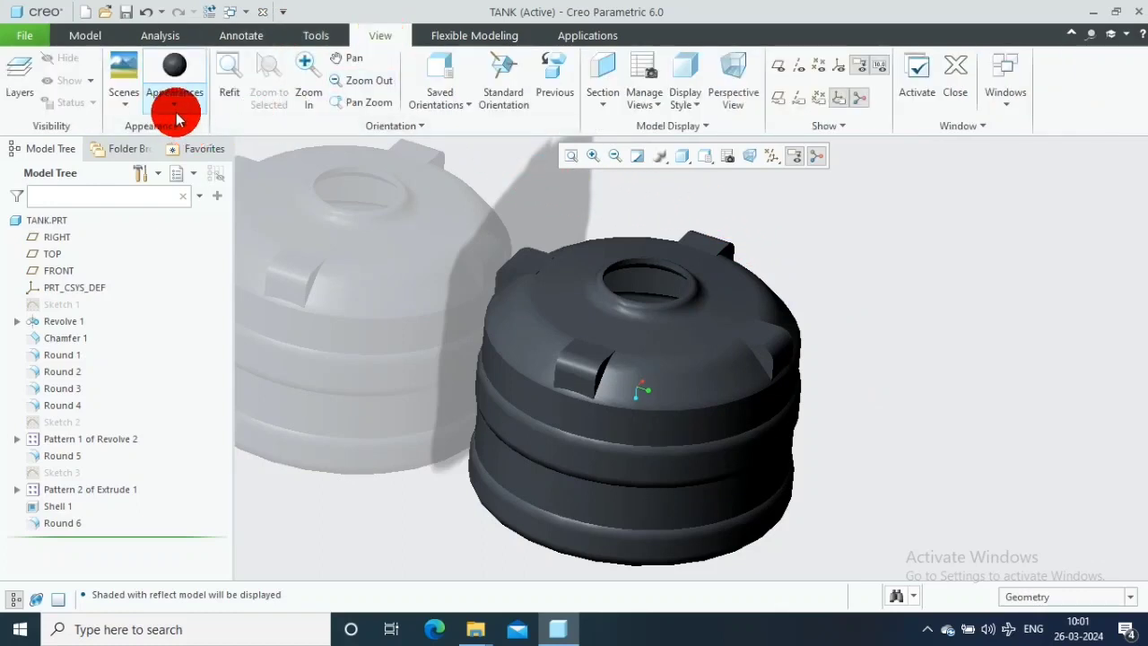
left_click(427, 489)
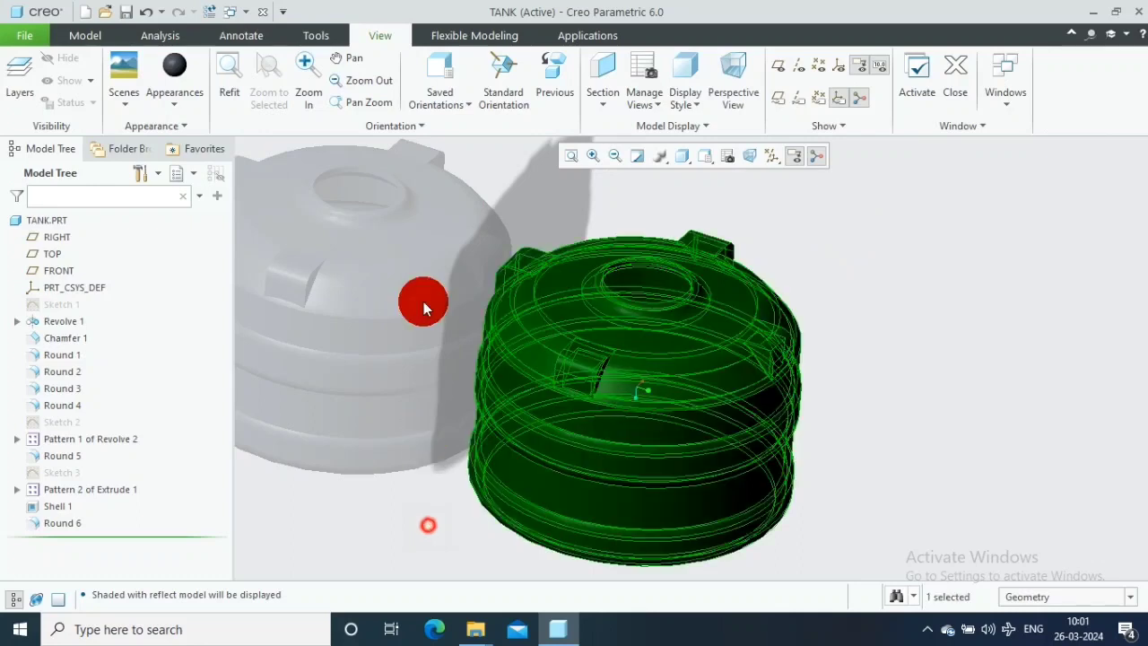
left_click(181, 114)
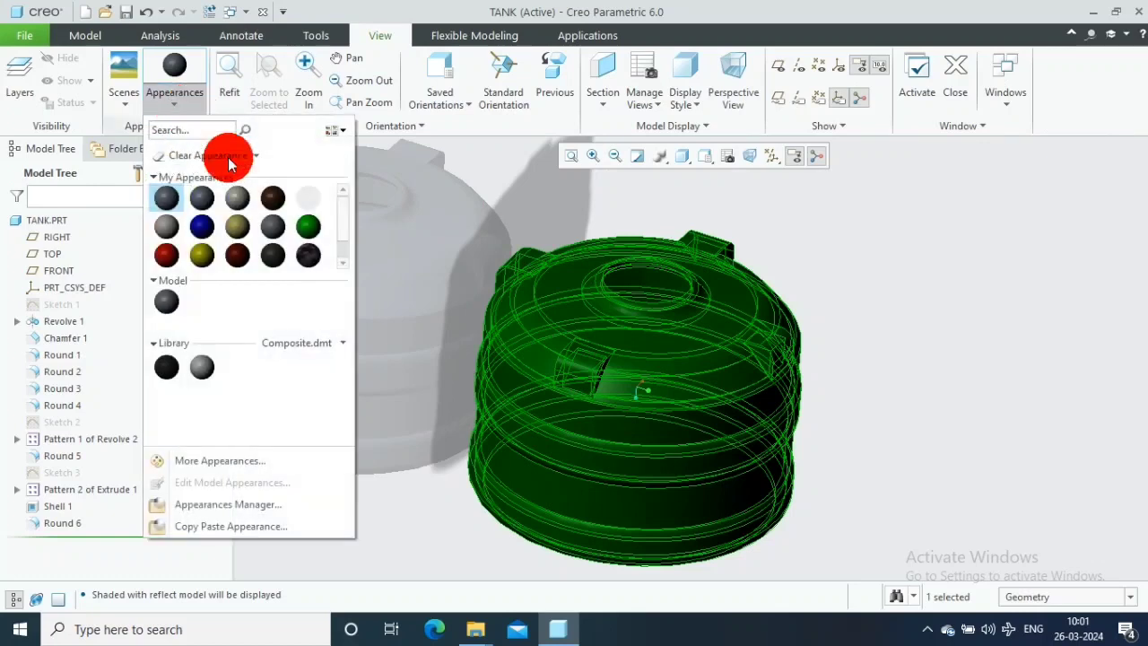
left_click(280, 155)
left_click(336, 132)
left_click(337, 132)
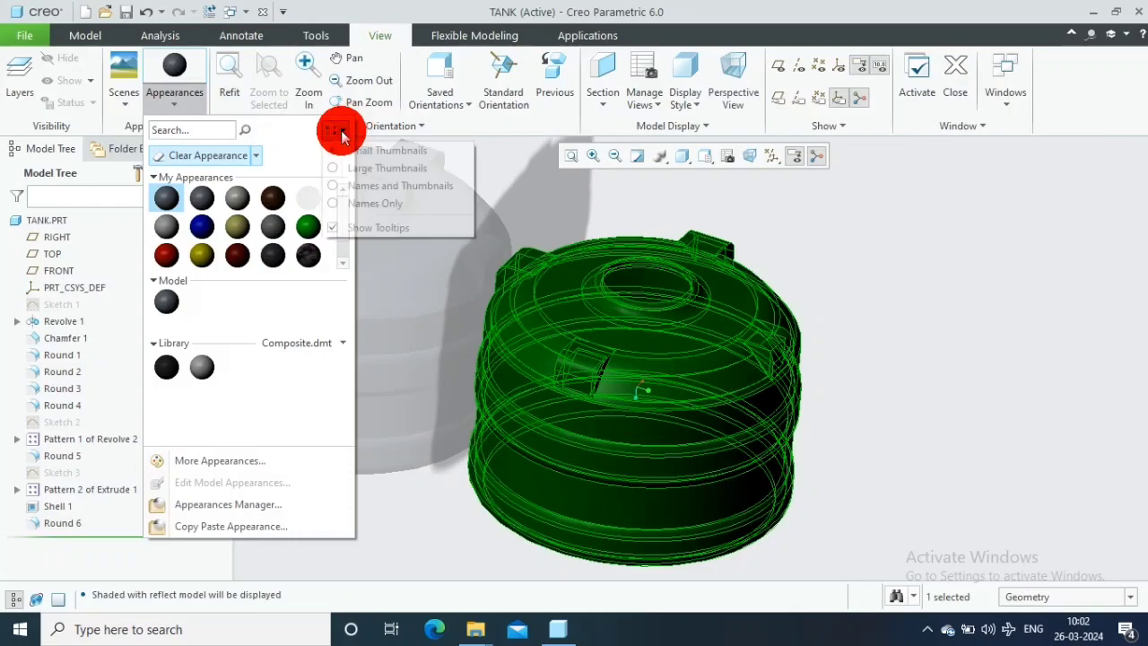
left_click(337, 135)
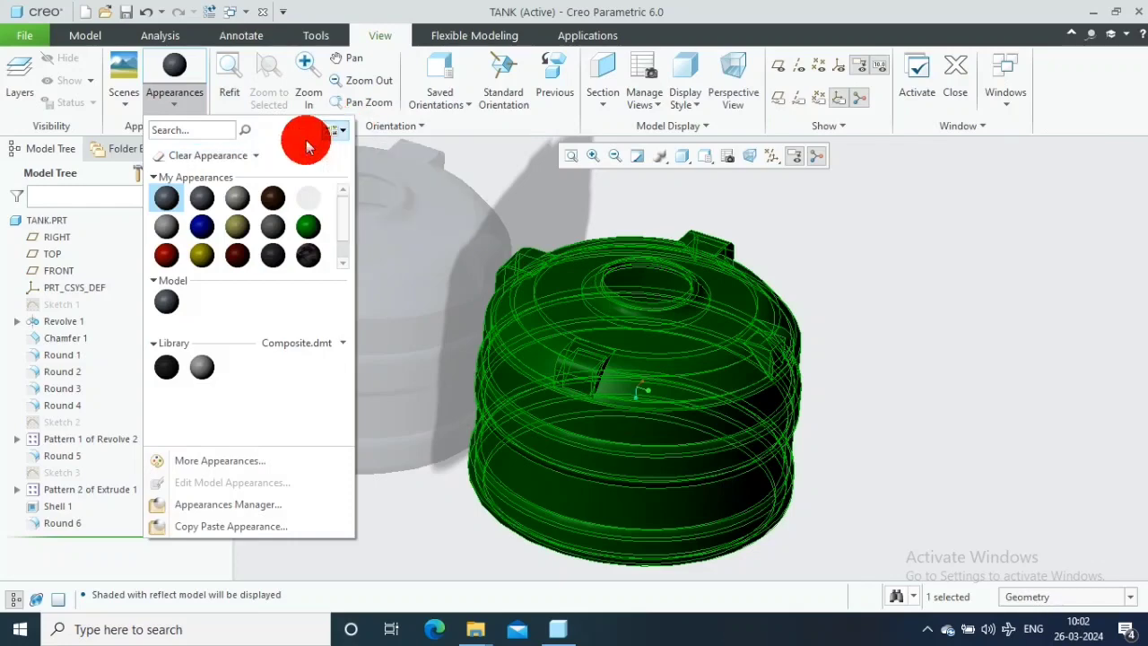
Apply the yellow swatch from the Plastics-Injected library to the tank part.
left_click(342, 343)
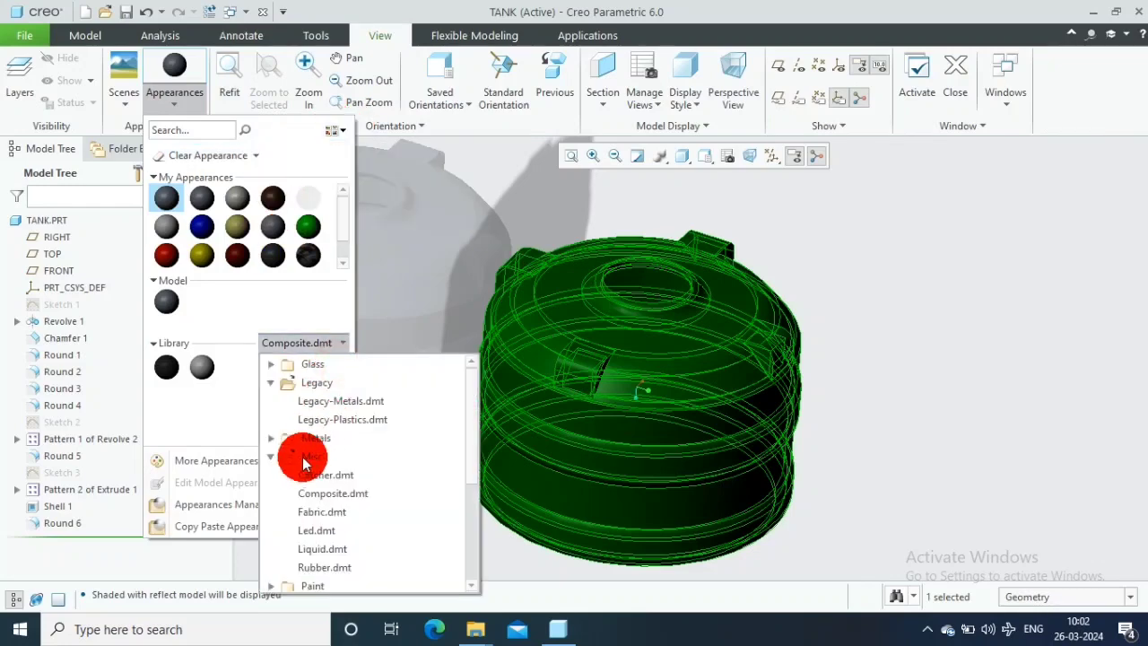
scroll(302, 457, "down", 2)
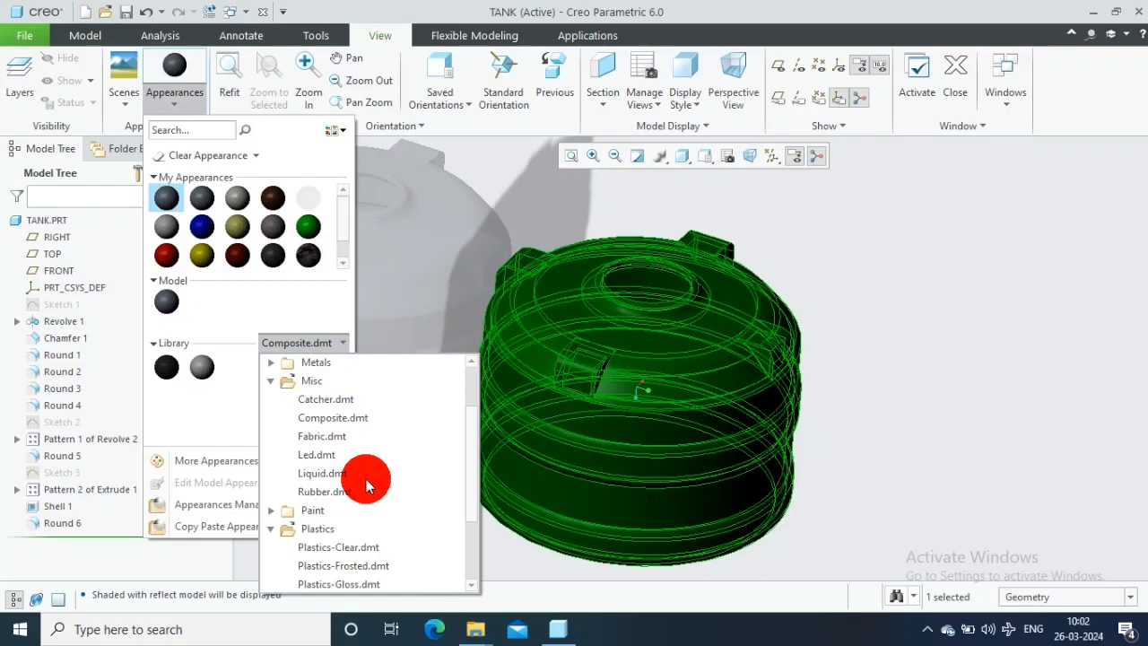
scroll(366, 484, "down", 2)
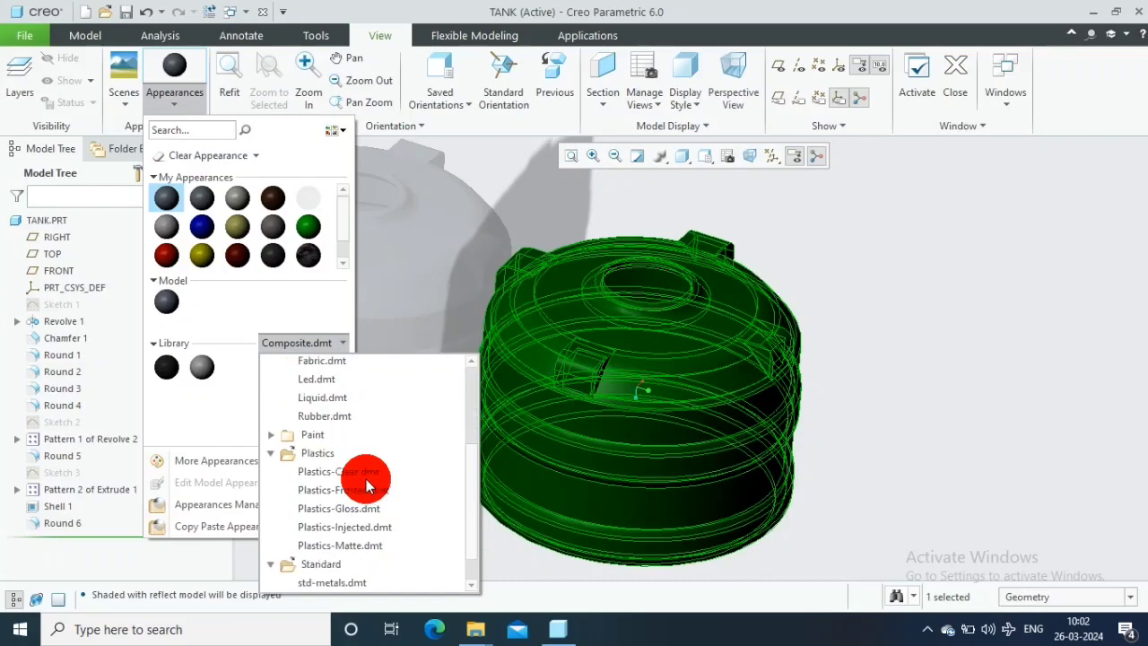
left_click(327, 535)
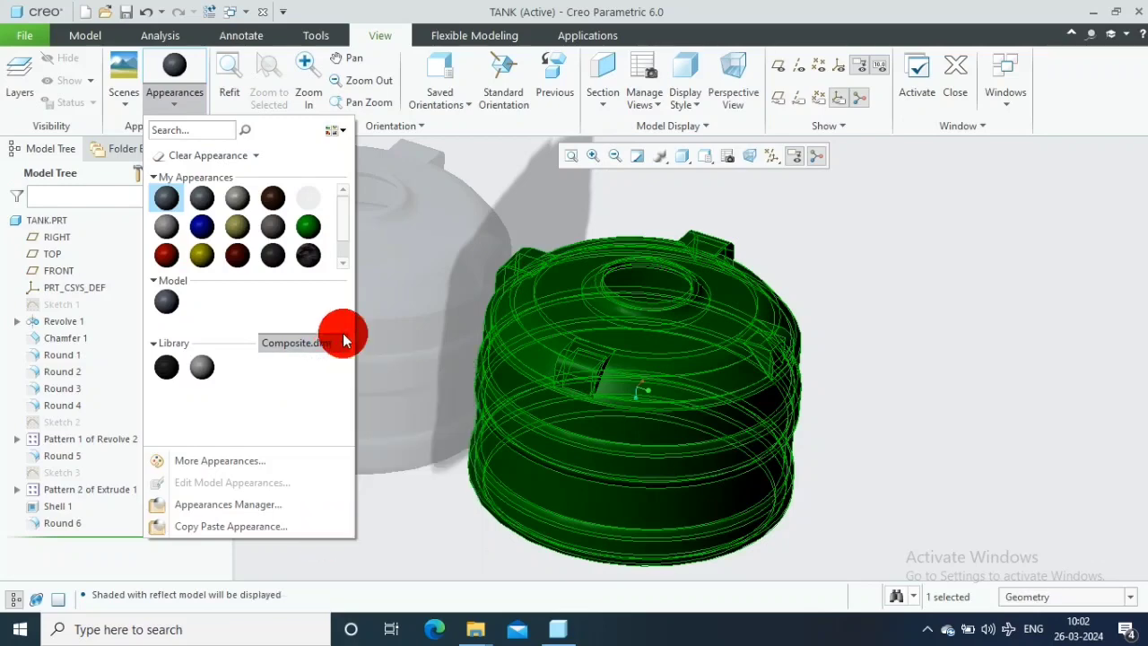
left_click(202, 394)
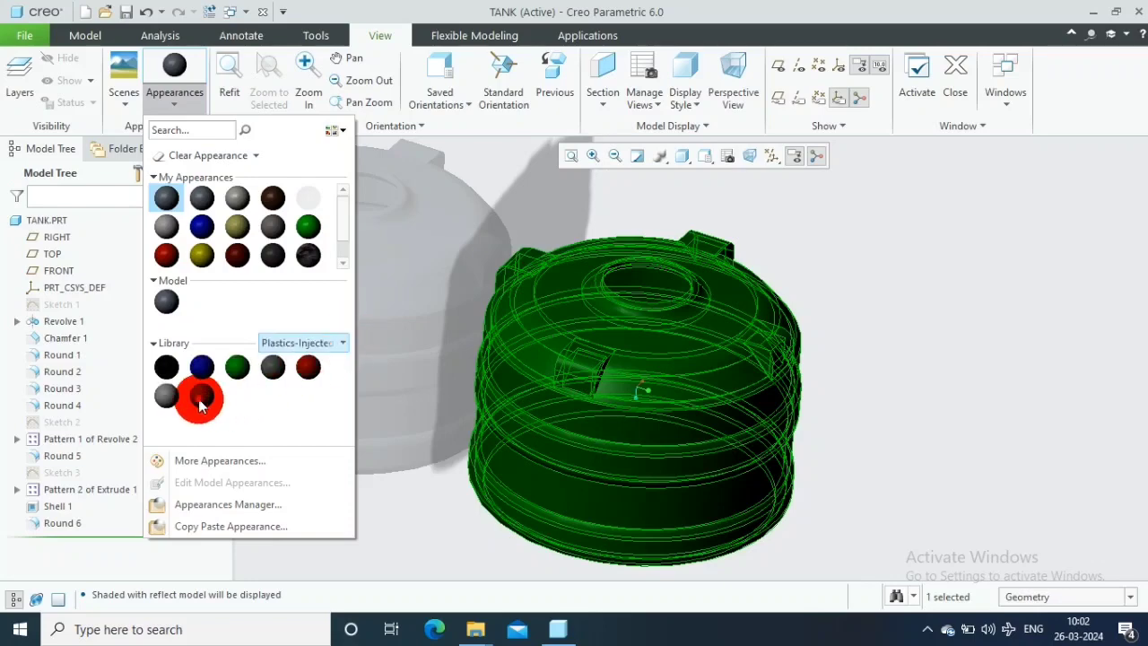
middle_click(578, 418)
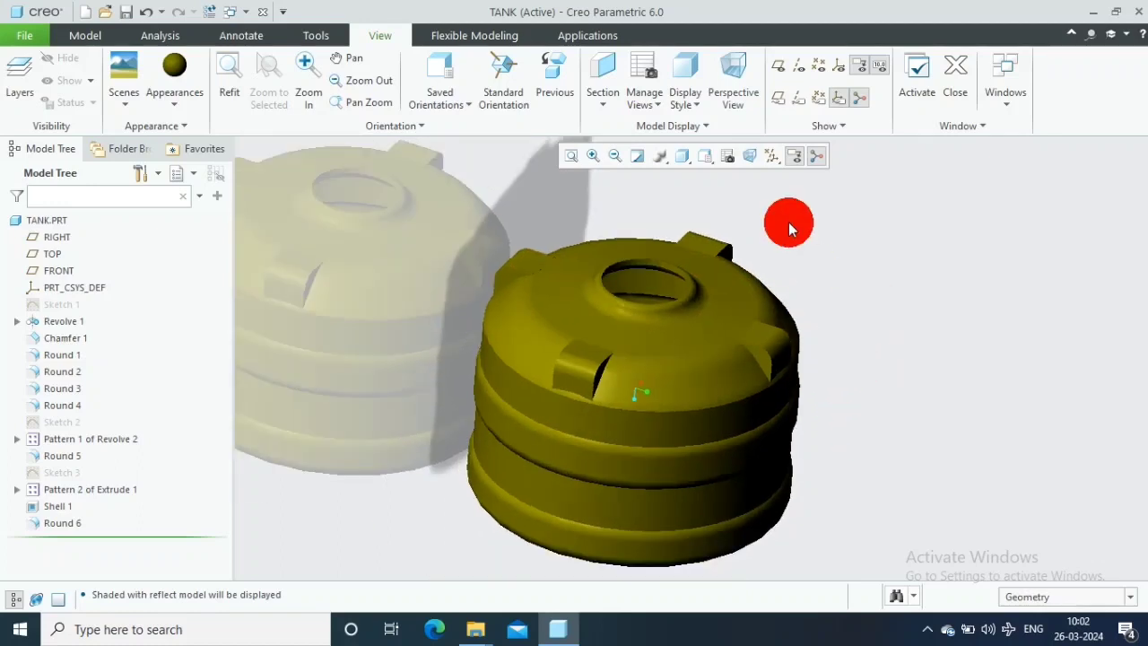
Display the yellow tank as Shading With Edges and orbit to a more frontal view.
left_click(687, 162)
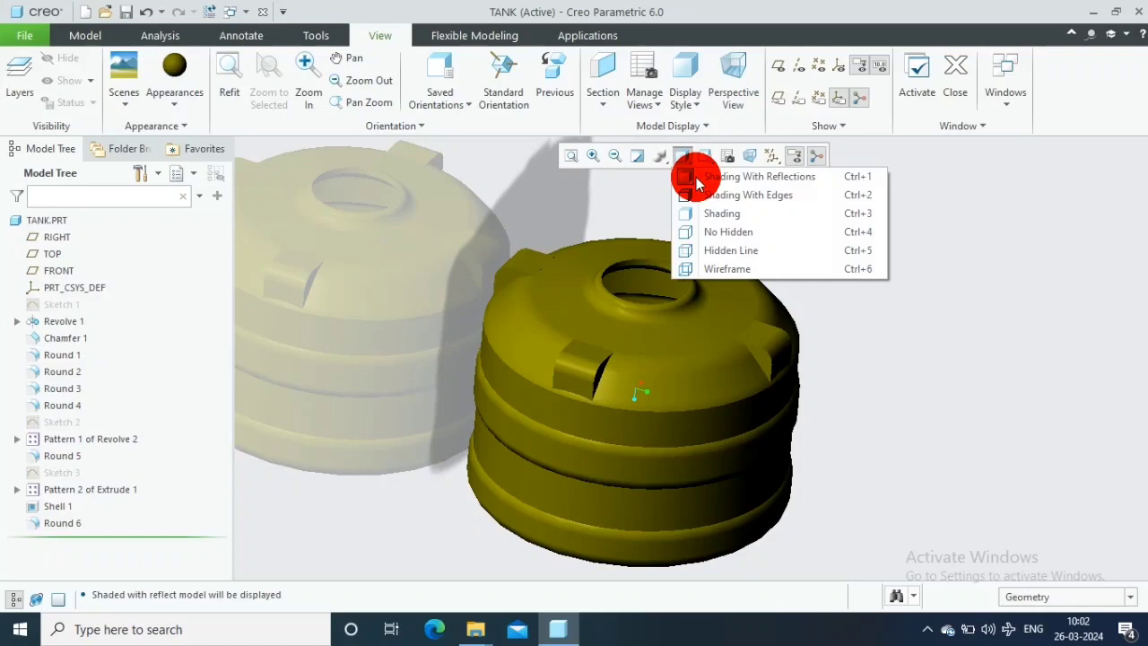
left_click(721, 214)
middle_click_drag(776, 372, 691, 167)
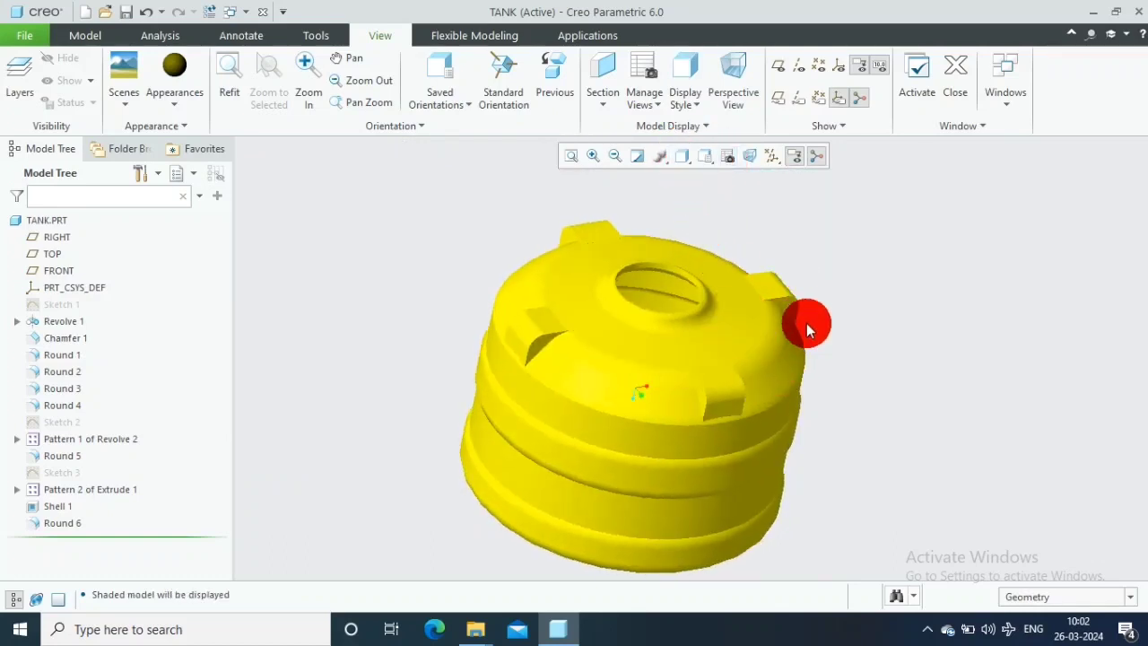
key("ctrl+2")
mouse_move(812, 355)
middle_mouse_down()
mouse_move(828, 423)
mouse_move(900, 293)
middle_mouse_up()
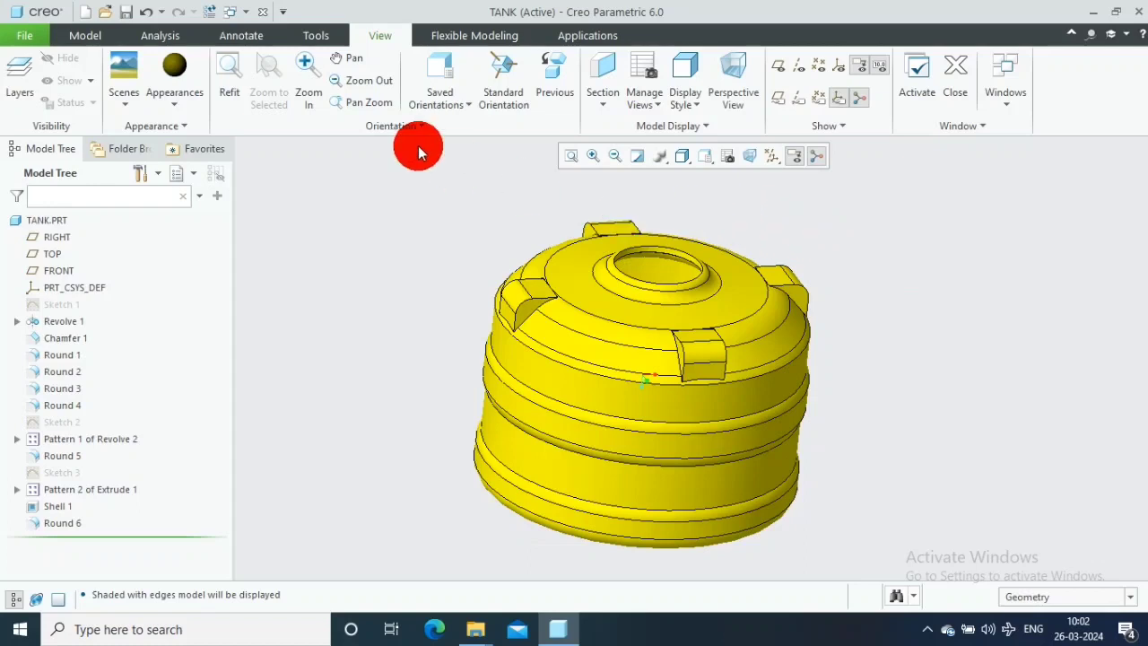
Return to the View tab and bring up the Section type list.
left_click(237, 45)
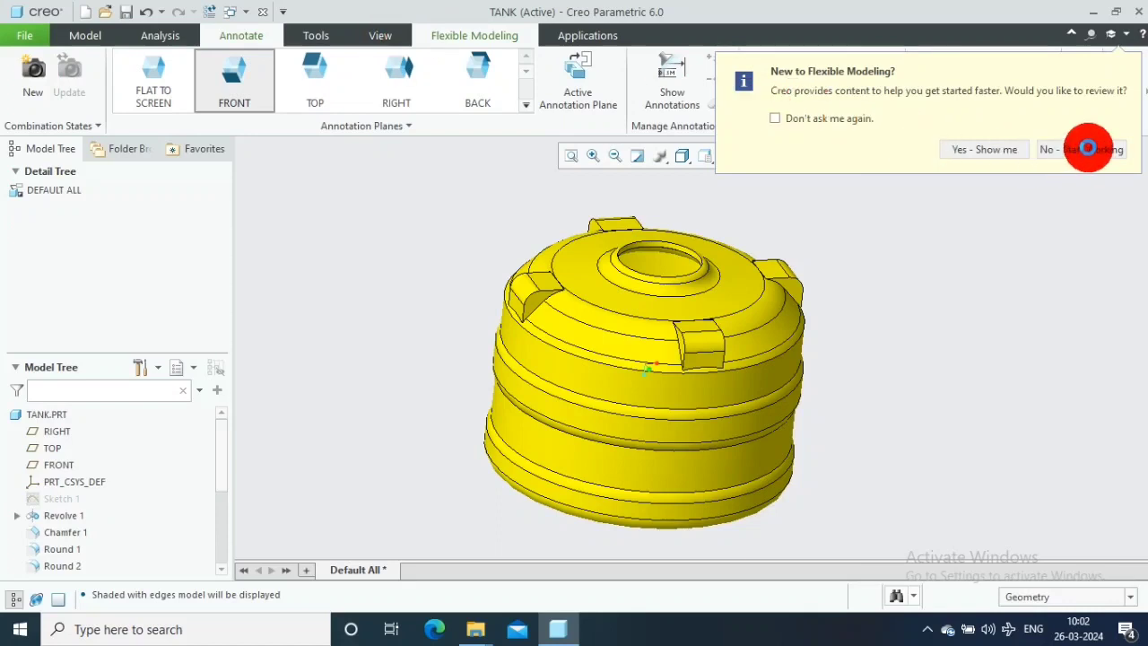
left_click(1087, 148)
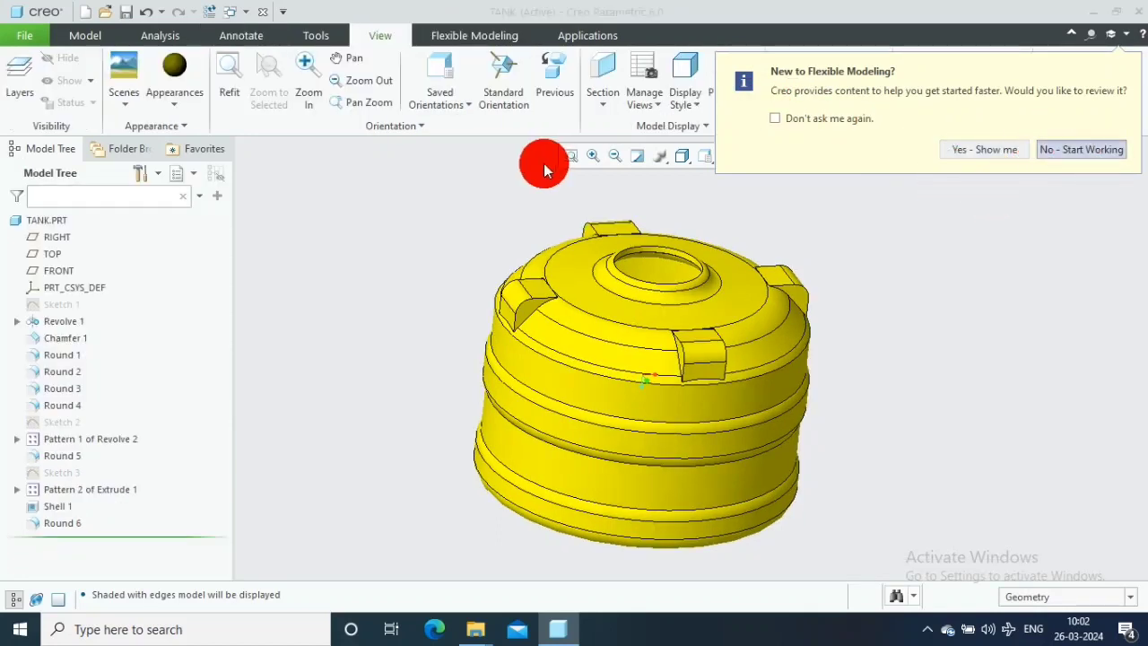
left_click(602, 105)
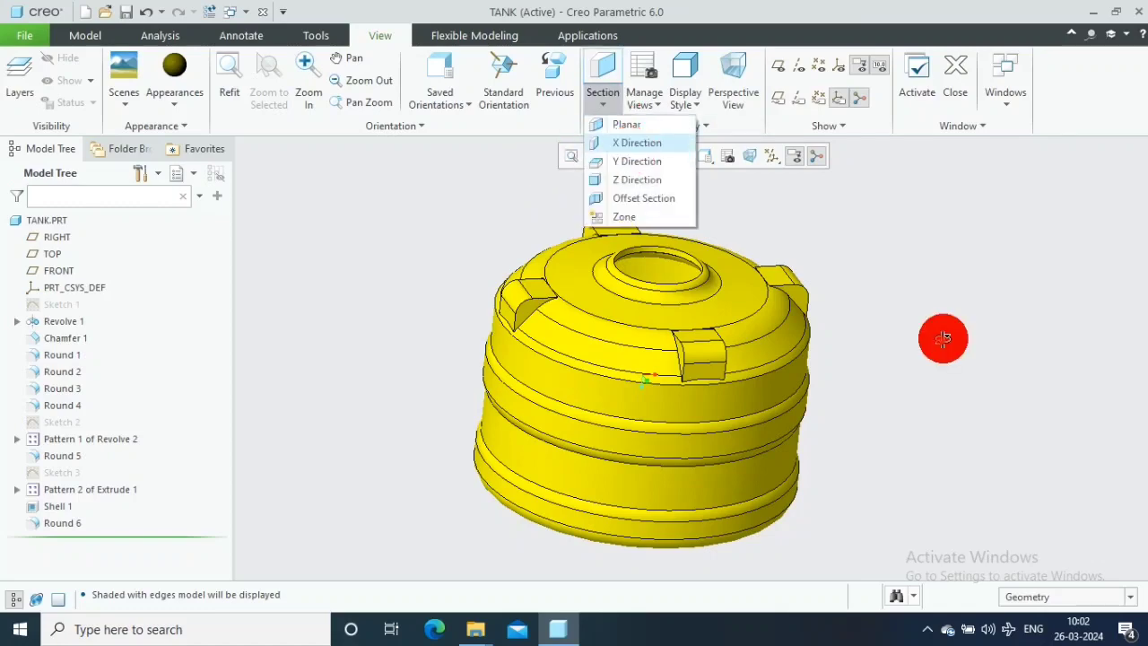
Cut the tank with an X Direction section at 0.00 offset and confirm it.
mouse_move(943, 338)
middle_mouse_down()
mouse_move(871, 356)
mouse_move(917, 350)
mouse_move(940, 385)
middle_mouse_up()
mouse_move(893, 283)
middle_mouse_down()
mouse_move(903, 296)
mouse_move(871, 260)
mouse_move(886, 233)
middle_mouse_up()
left_click(586, 97)
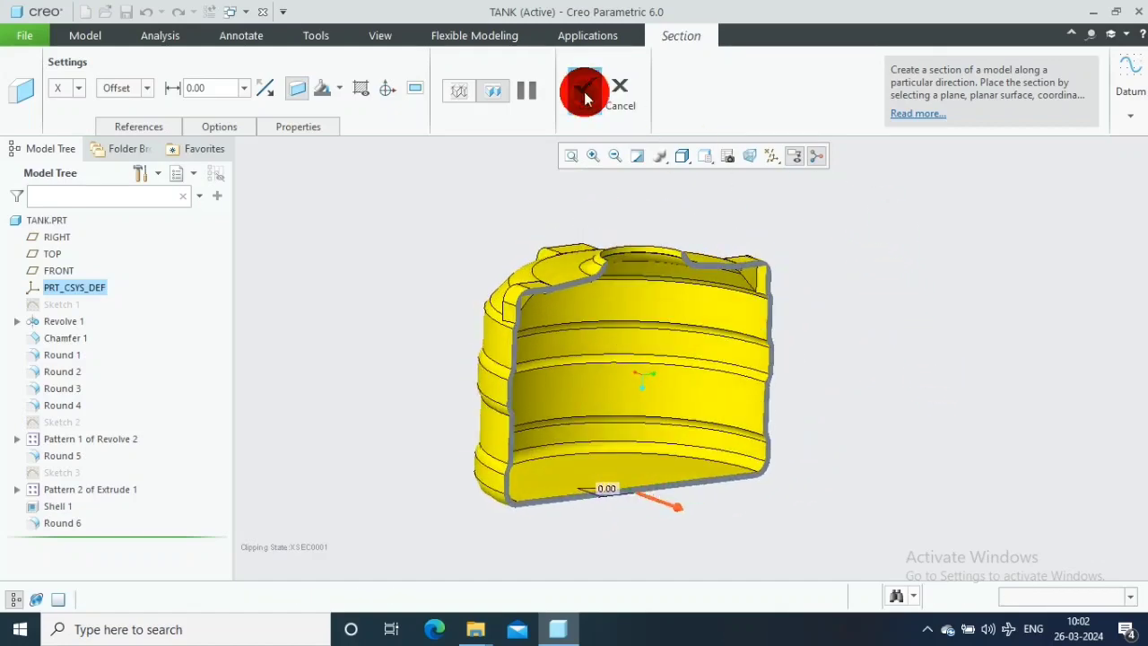